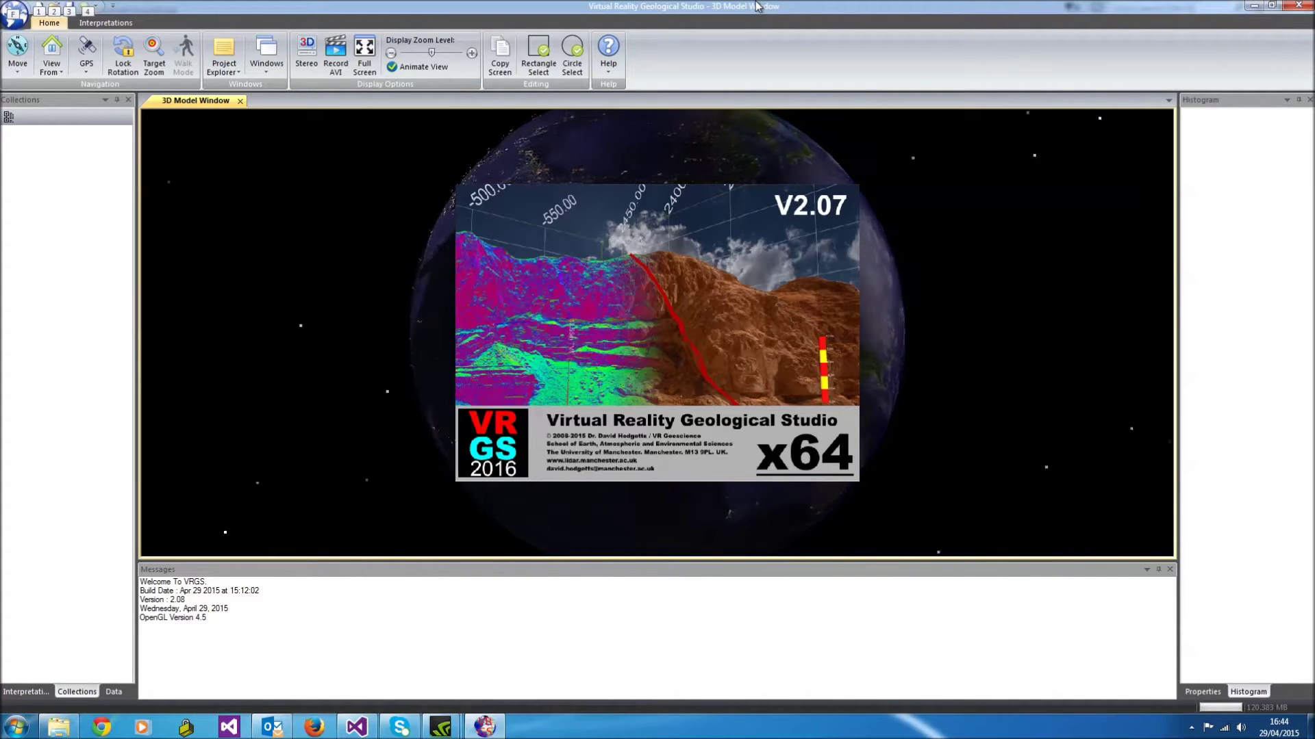
Open the VRGS online help from the Help dropdown's list of help sources
{"action": "left_click", "coordinate": [605, 68]}
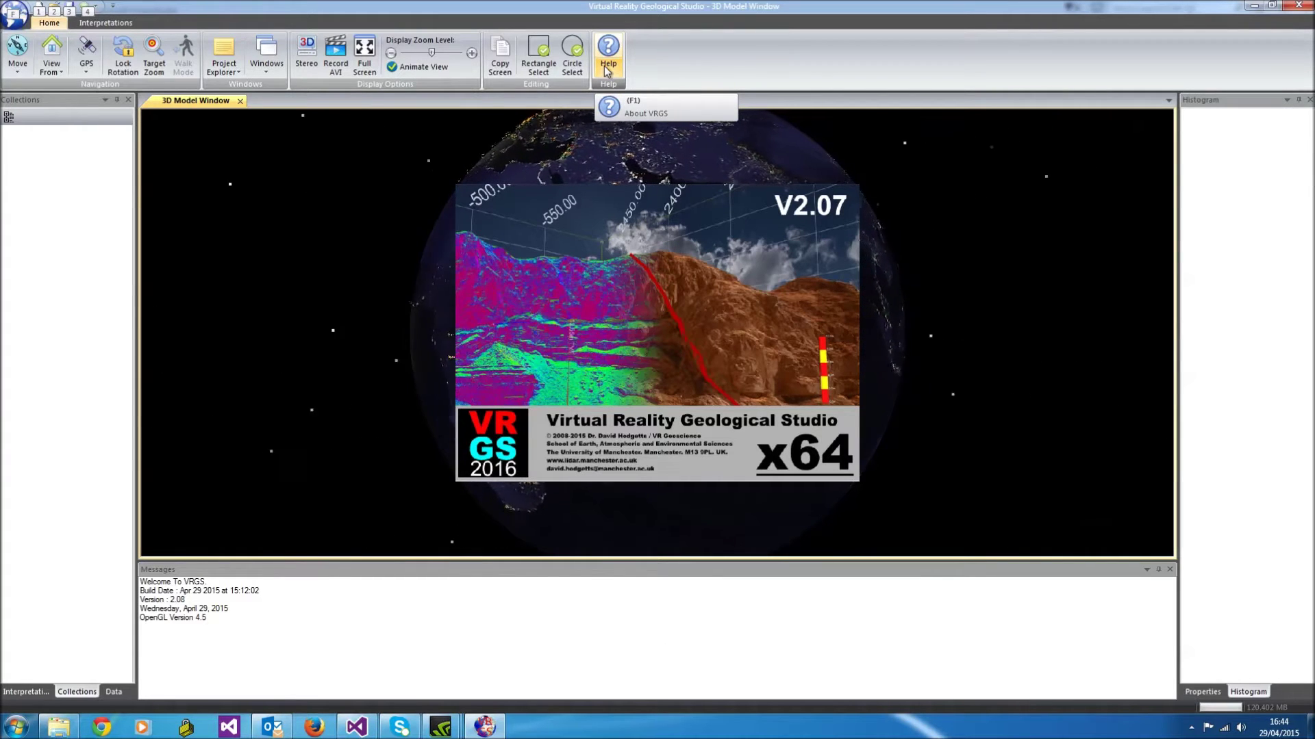
{"action": "left_click", "coordinate": [606, 67]}
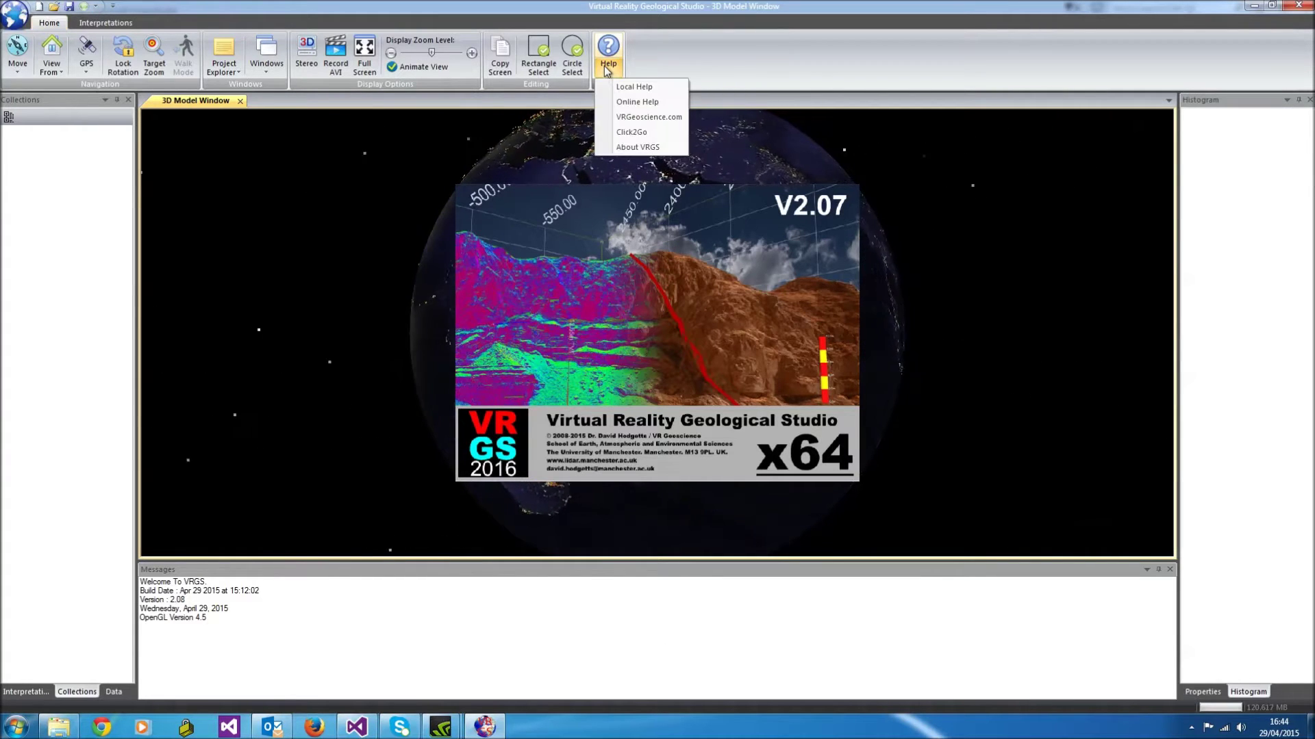
{"action": "left_click", "coordinate": [632, 103]}
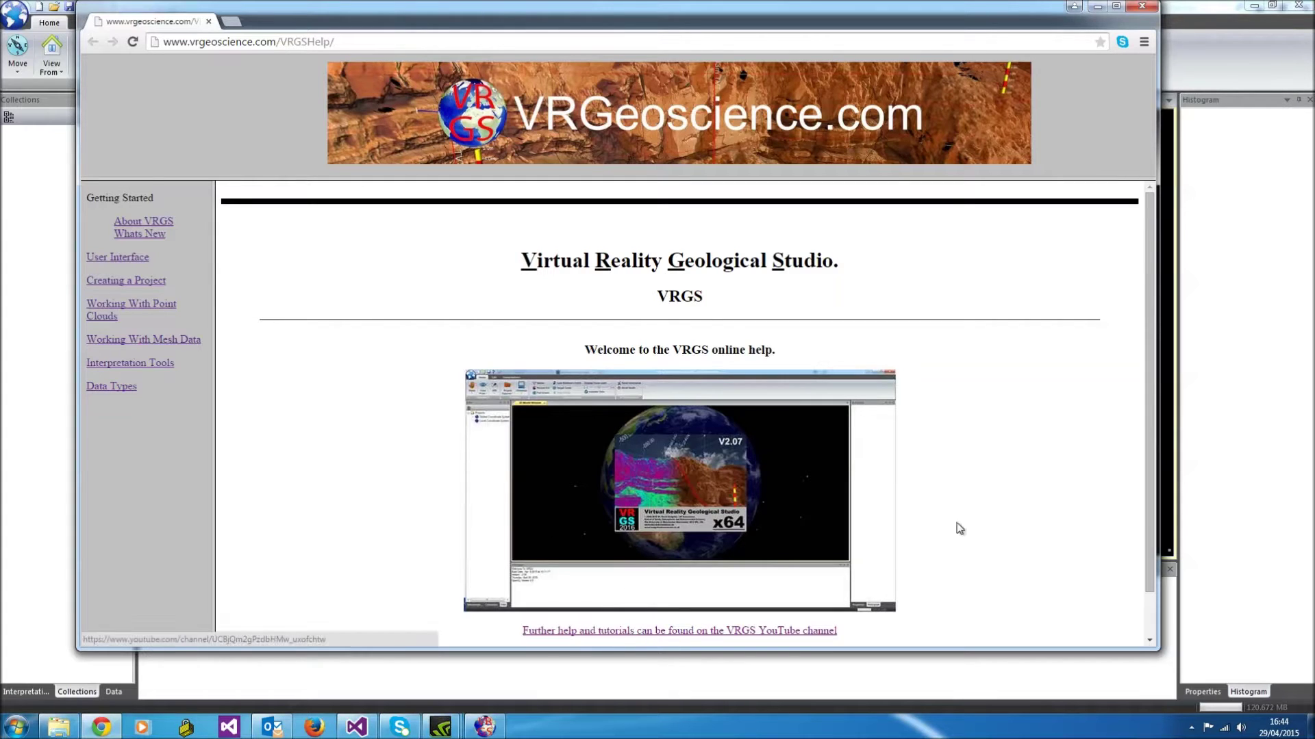
Scroll the VRGS help page down to the demo data download link, then close Chrome
{"action": "scroll", "coordinate": [1090, 459], "scroll_direction": "down", "scroll_amount": 2}
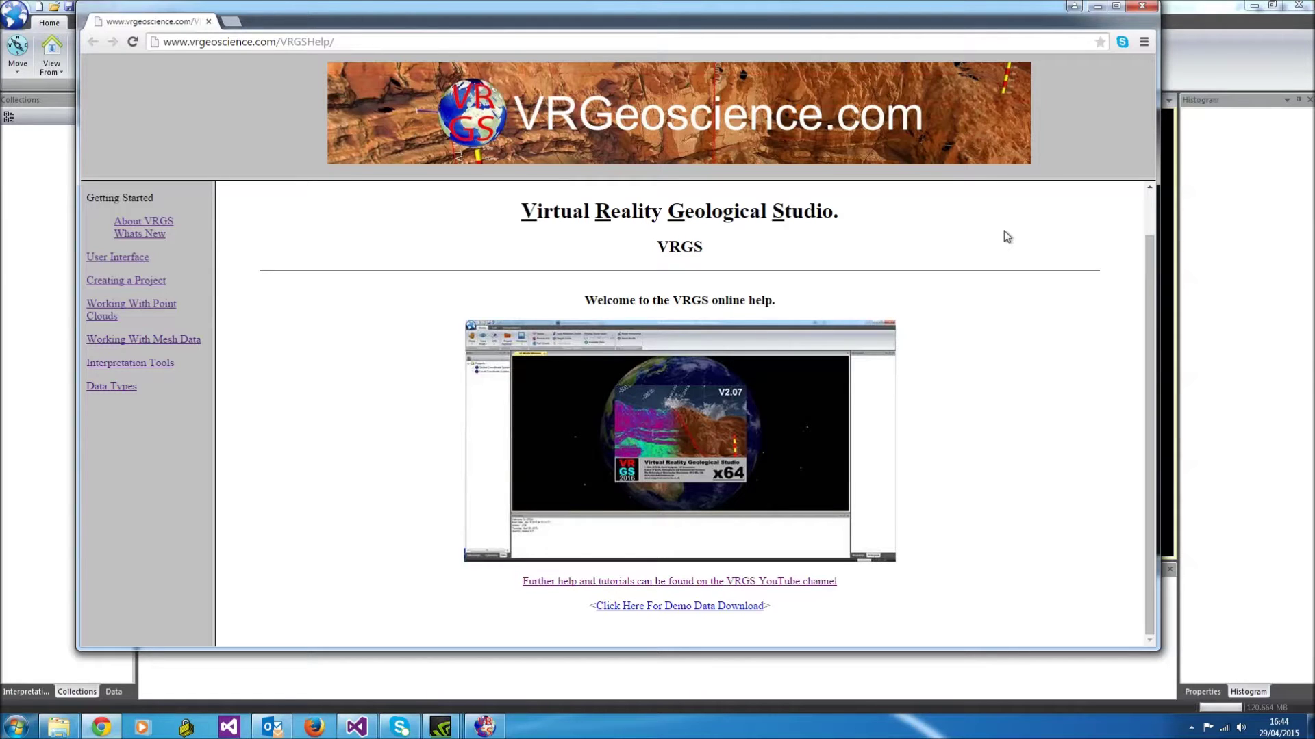
{"action": "left_click", "coordinate": [1142, 7]}
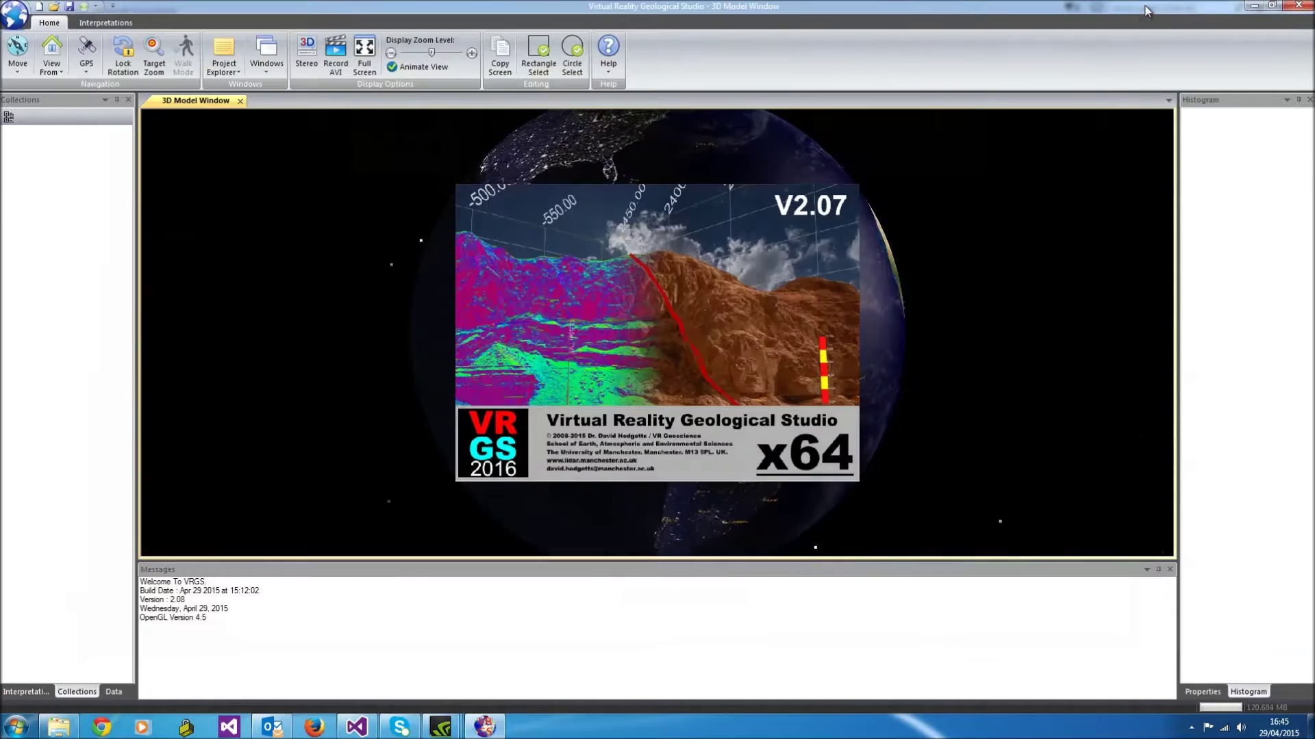
Open VRGS_DemoProject.vgp and confirm reloading its three Color_prerift point clouds
{"action": "left_click", "coordinate": [14, 13]}
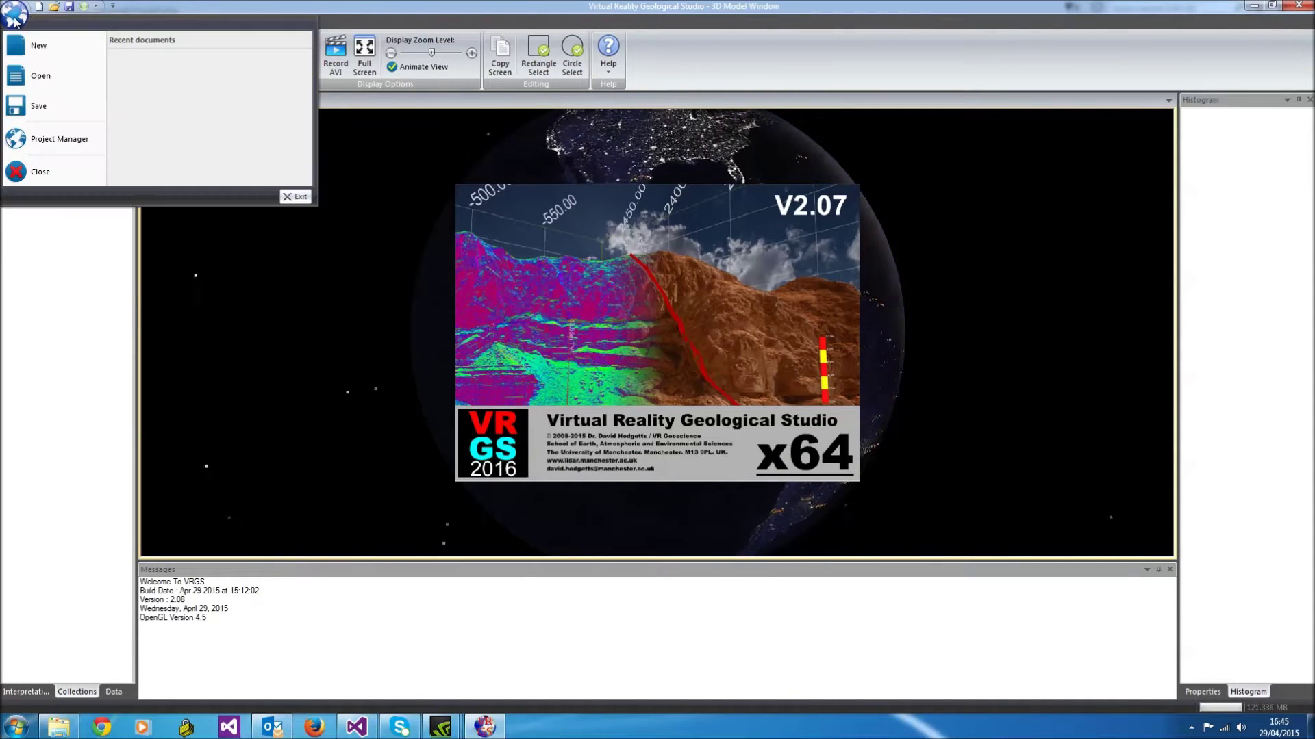
{"action": "left_click", "coordinate": [41, 47]}
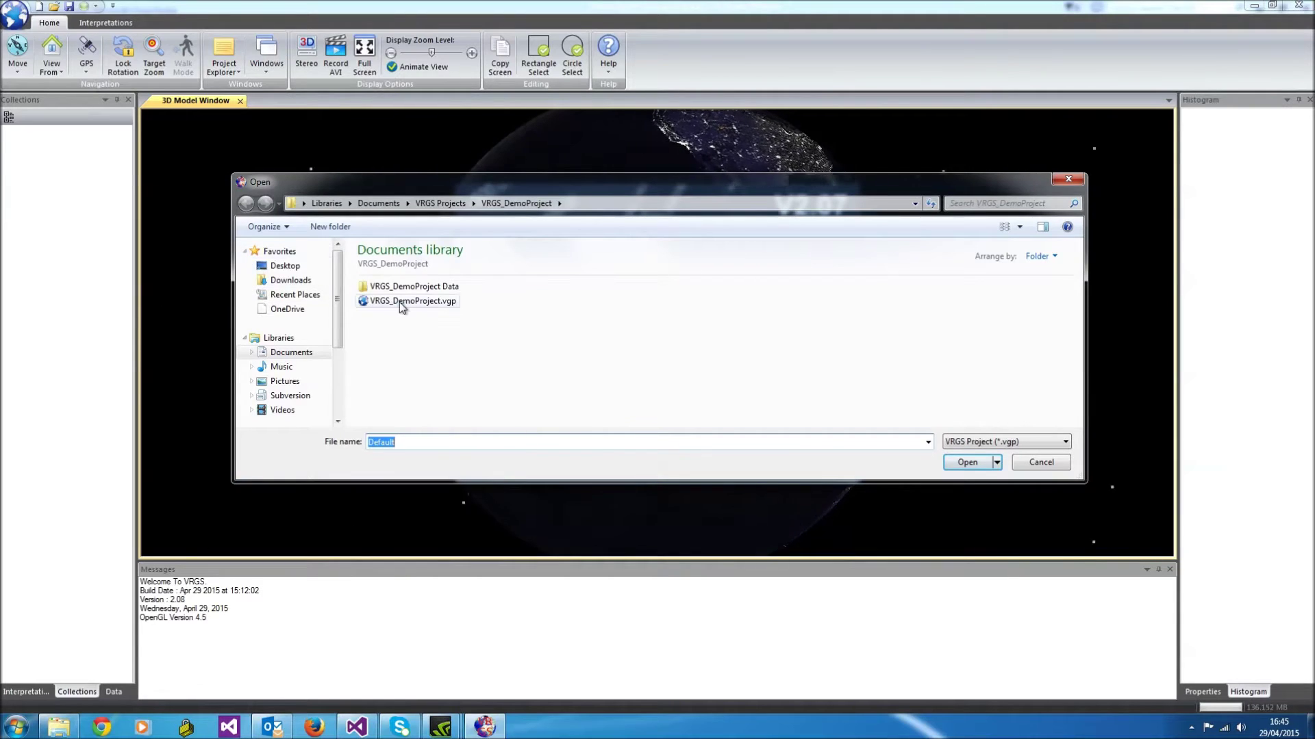
{"action": "left_click", "coordinate": [400, 302]}
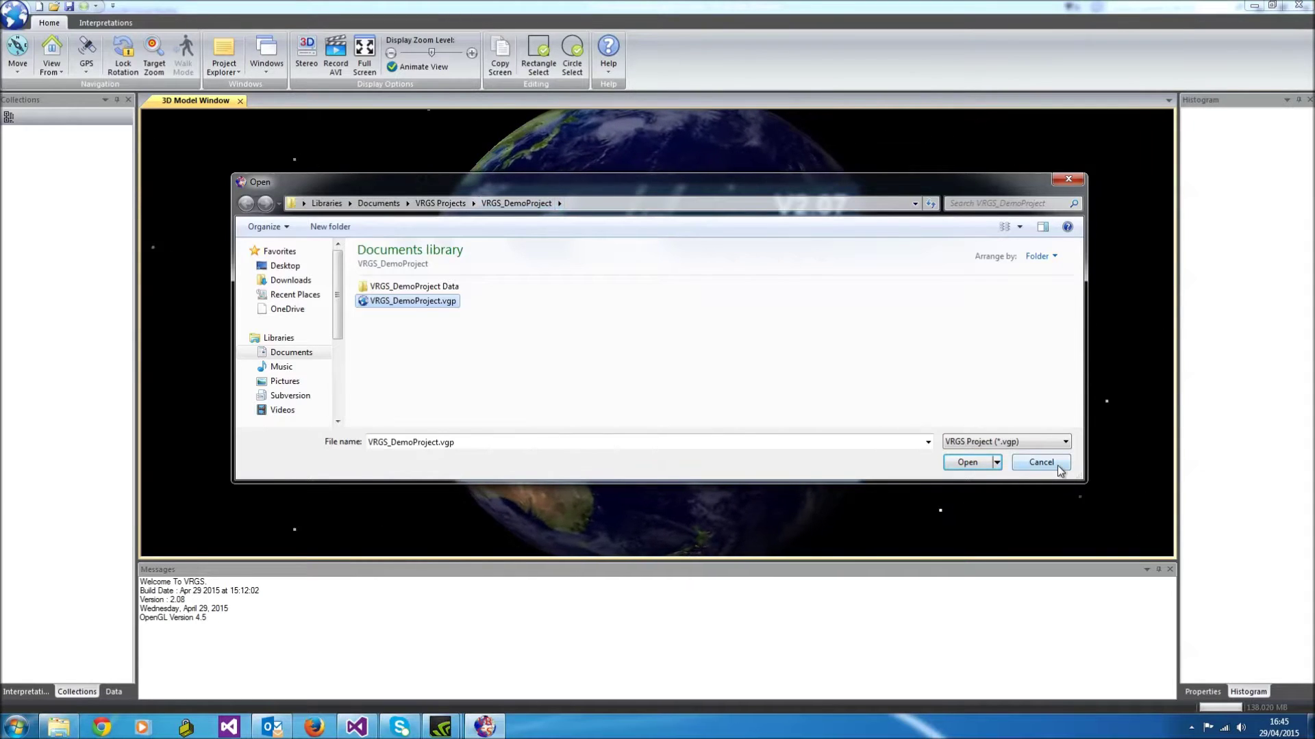
{"action": "left_click_drag", "start_coordinate": [1058, 467], "coordinate": [449, 322]}
{"action": "left_click", "coordinate": [439, 303]}
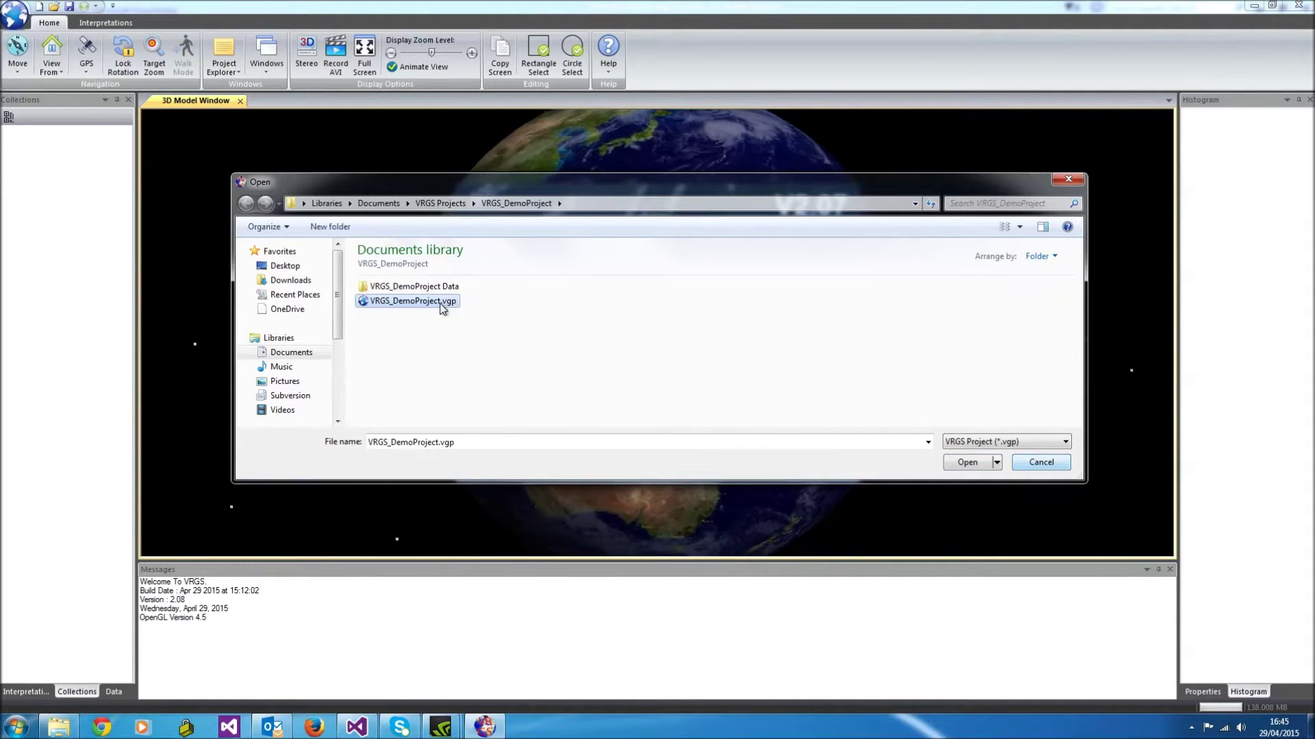
{"action": "left_click", "coordinate": [959, 463]}
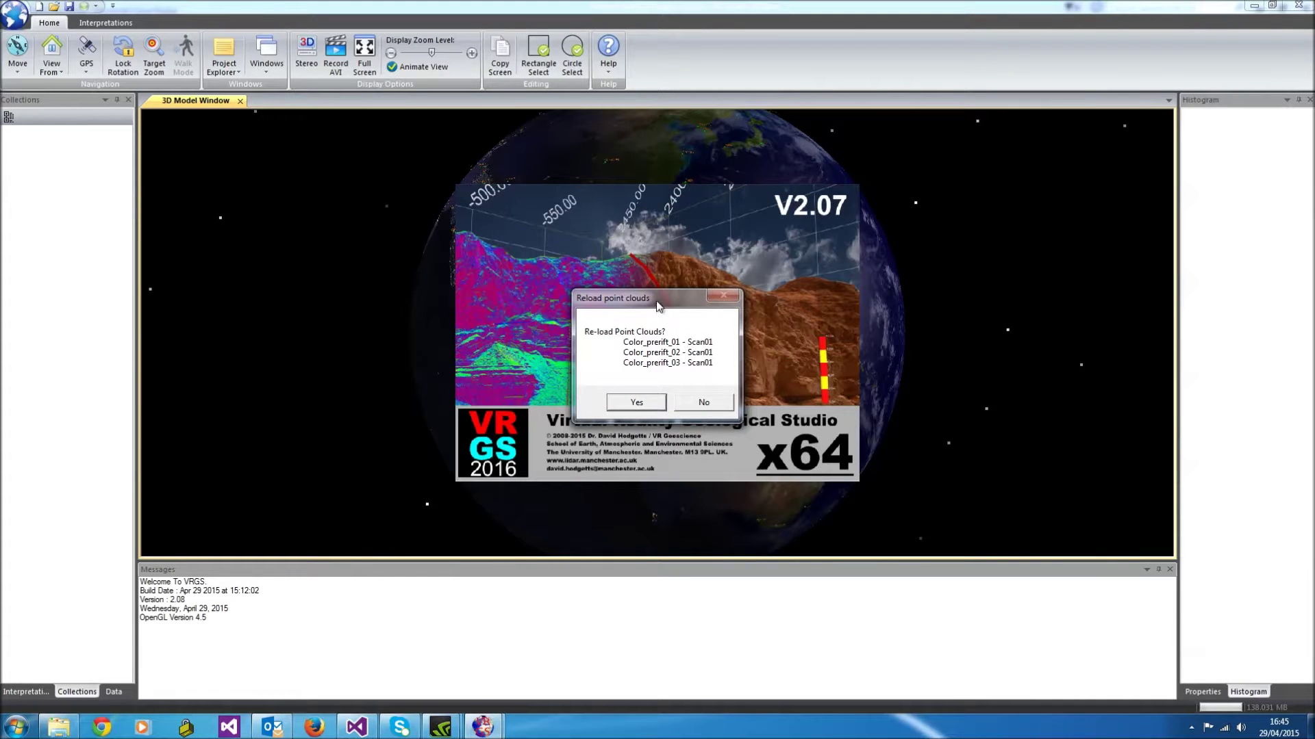
{"action": "left_click_drag", "start_coordinate": [657, 306], "coordinate": [654, 279]}
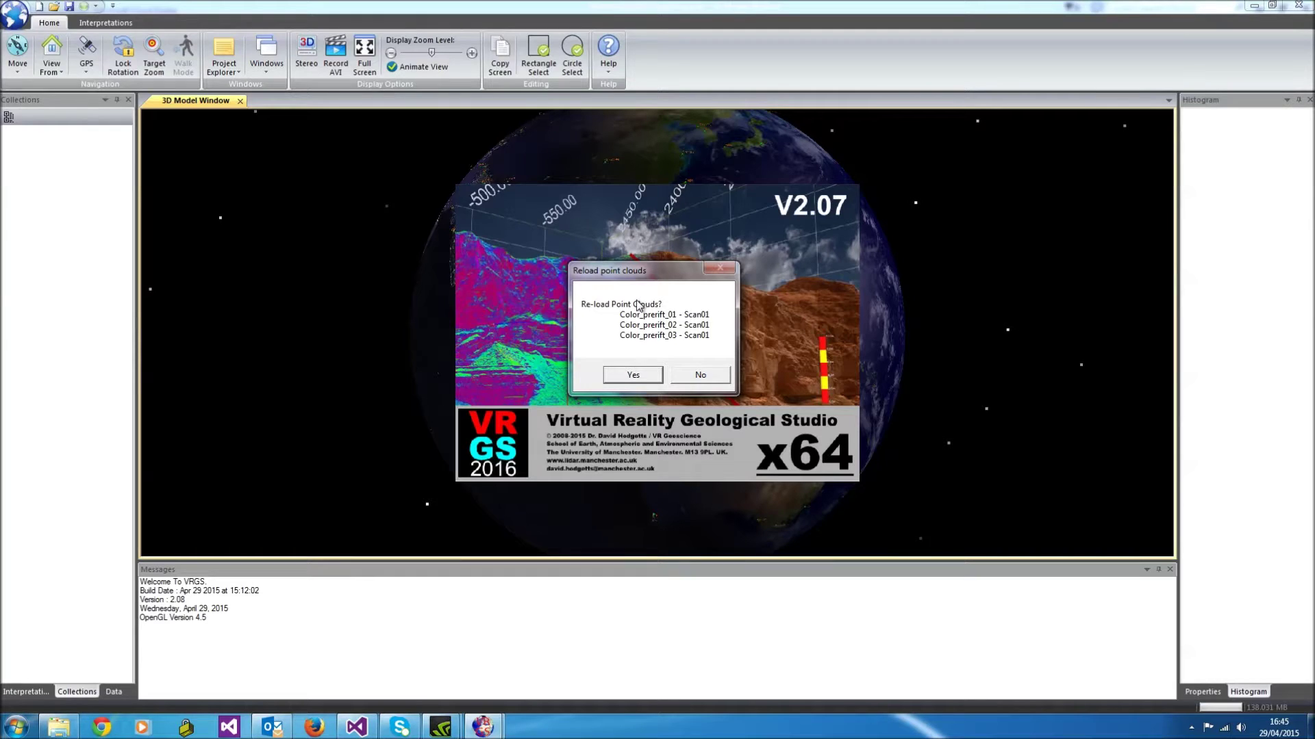
{"action": "left_click", "coordinate": [642, 377]}
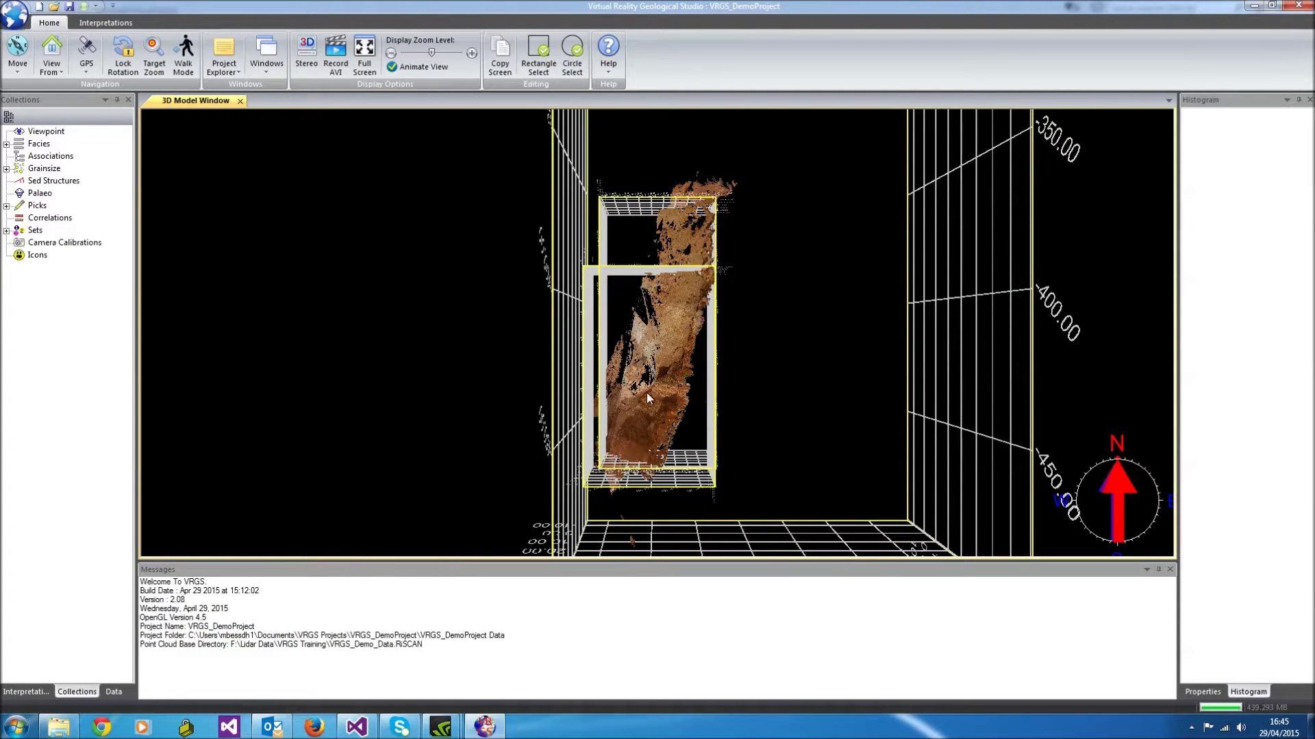
In the Data tree, hide Color_prerift_01 and Color_prerift_03, leaving only Color_prerift_02 visible
{"action": "left_click", "coordinate": [113, 692]}
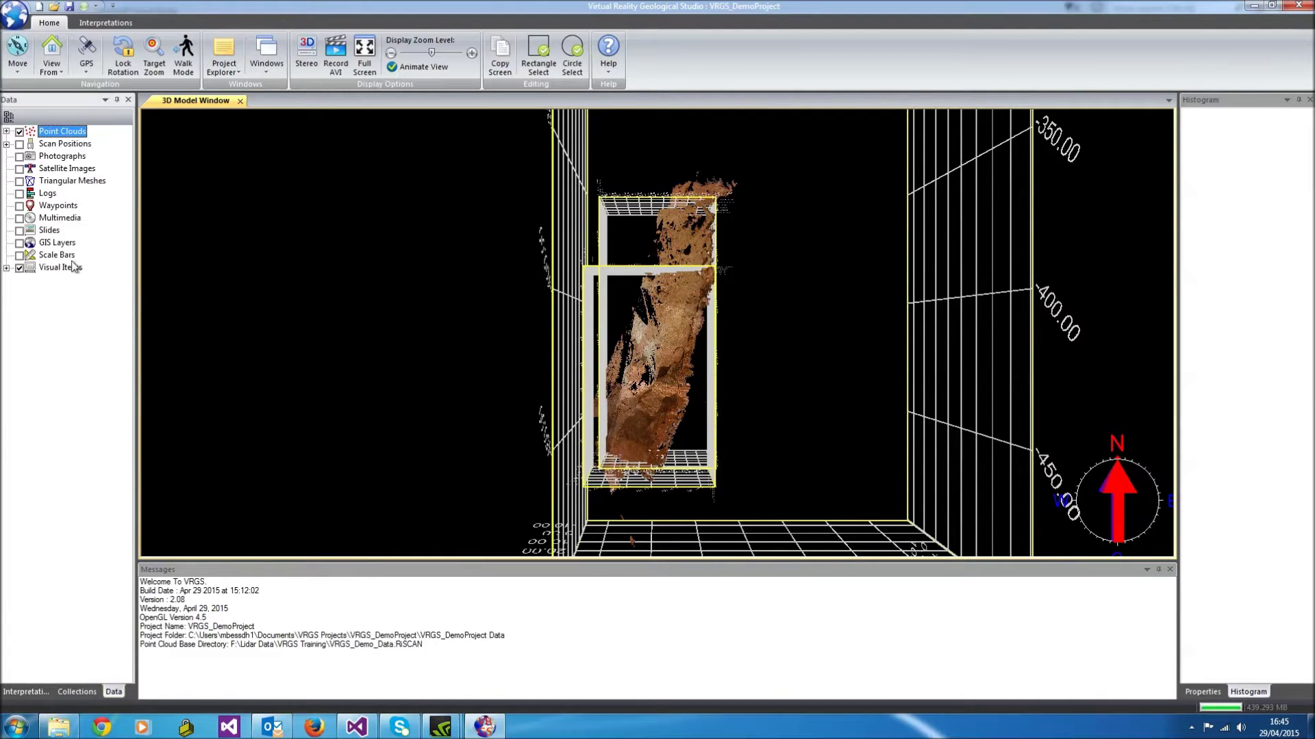
{"action": "left_click", "coordinate": [6, 130]}
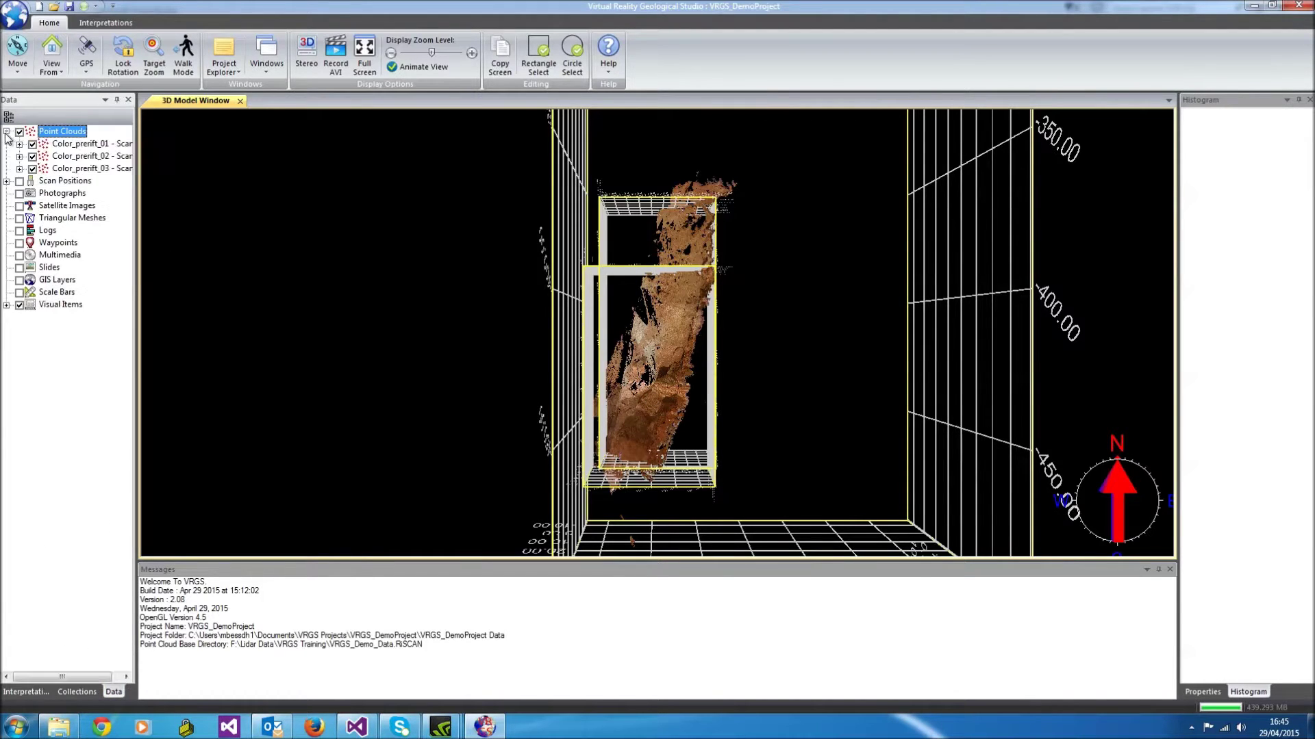
{"action": "left_click", "coordinate": [20, 144]}
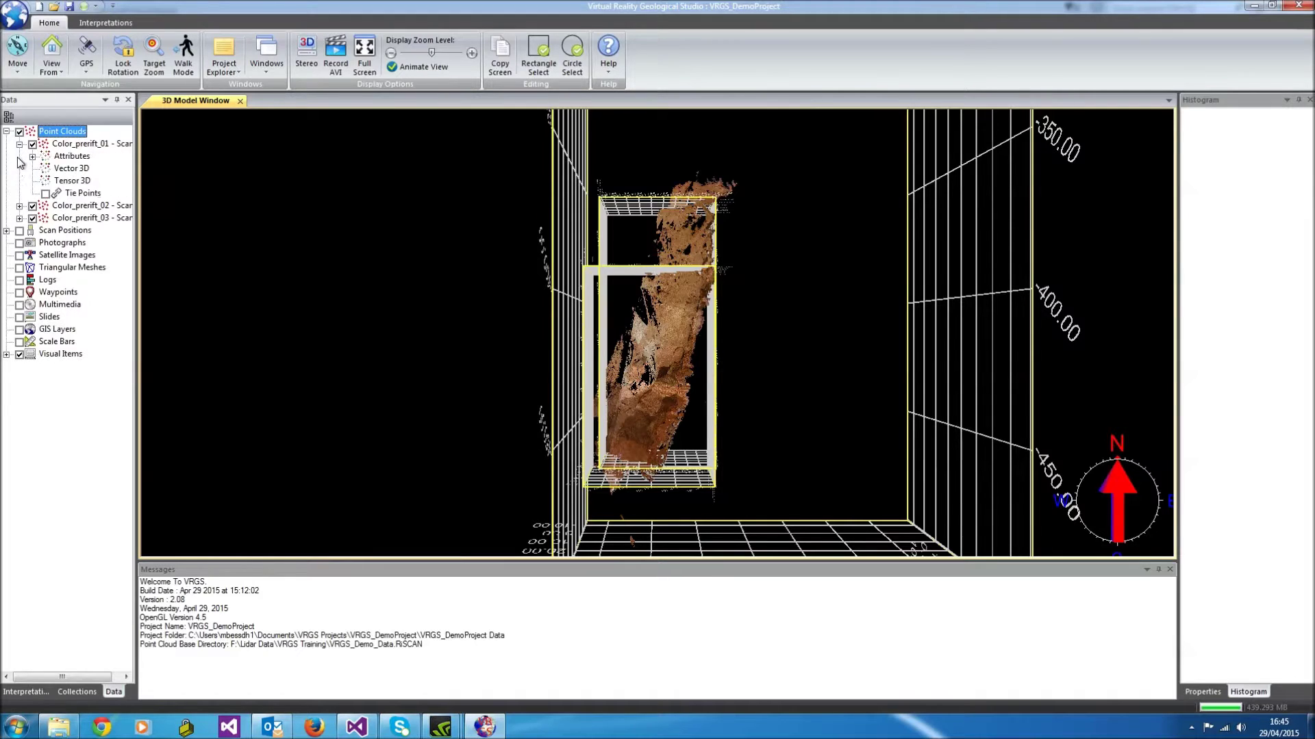
{"action": "left_click", "coordinate": [19, 206]}
{"action": "left_click", "coordinate": [19, 268]}
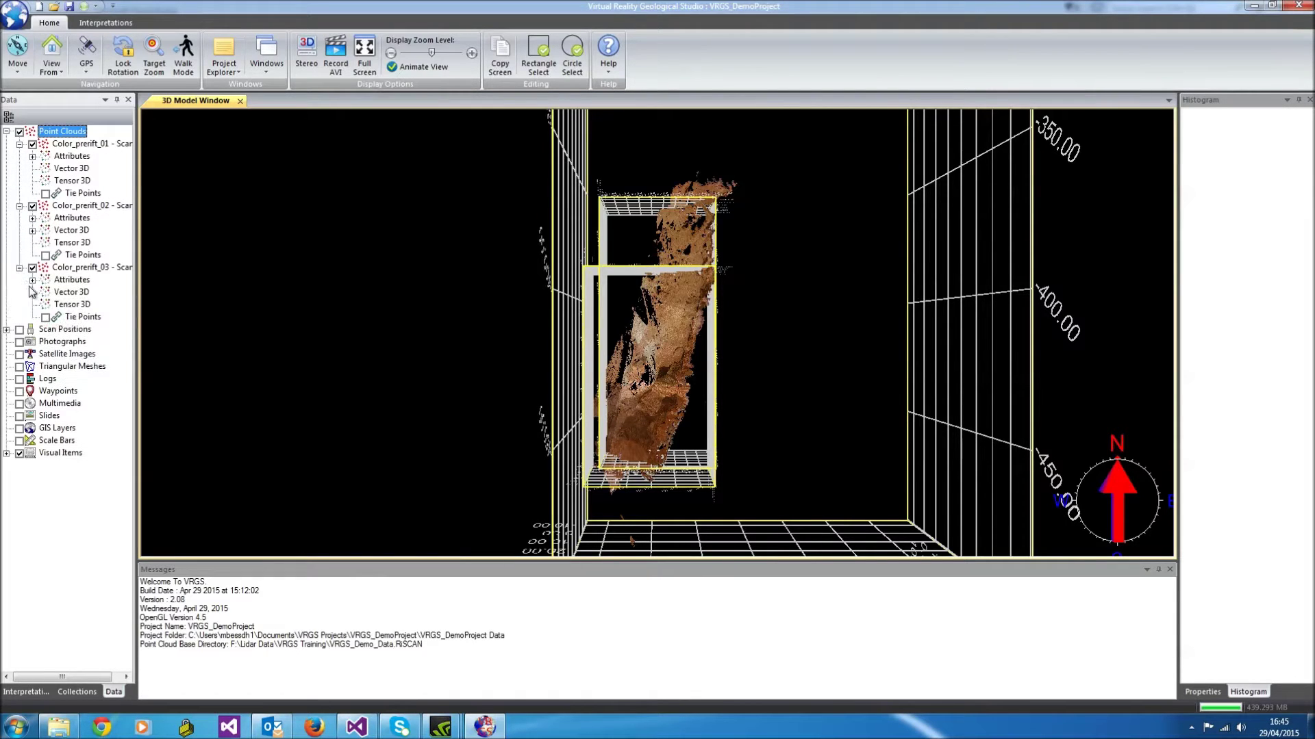
{"action": "left_click", "coordinate": [32, 144]}
{"action": "left_click", "coordinate": [33, 207]}
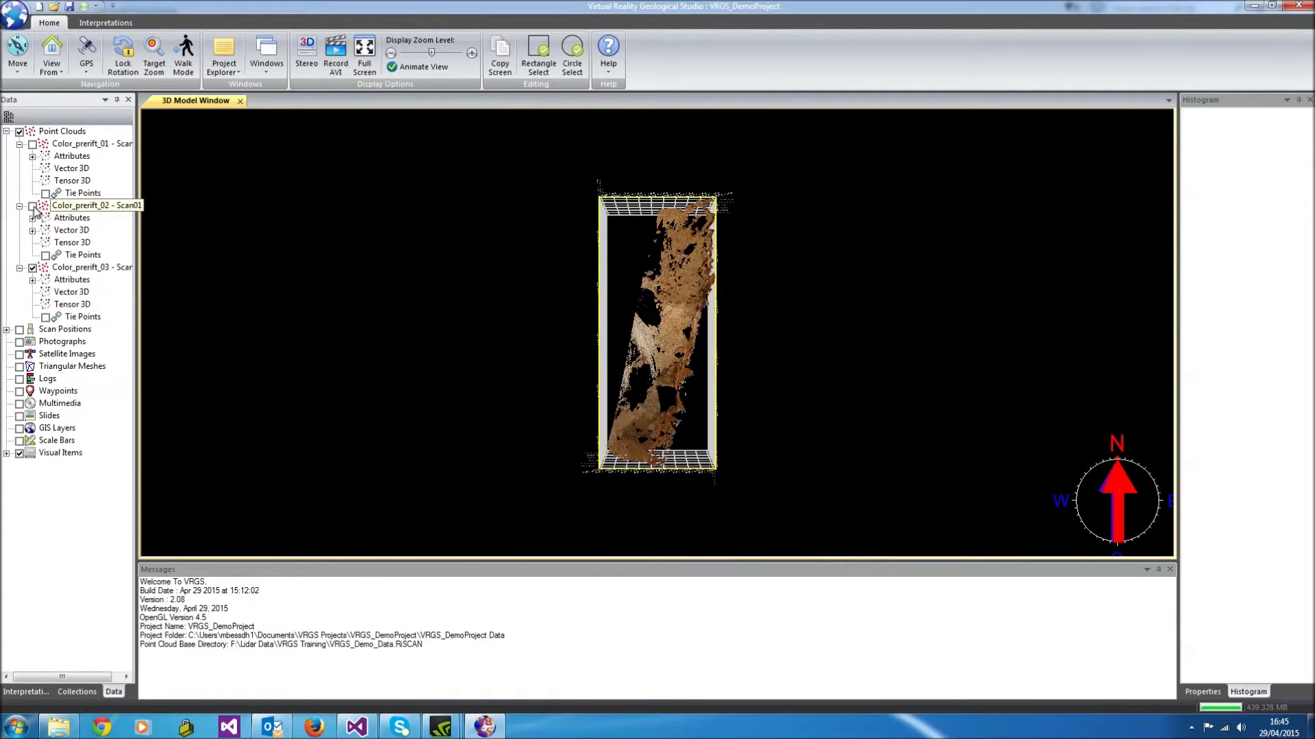
{"action": "left_click", "coordinate": [33, 268]}
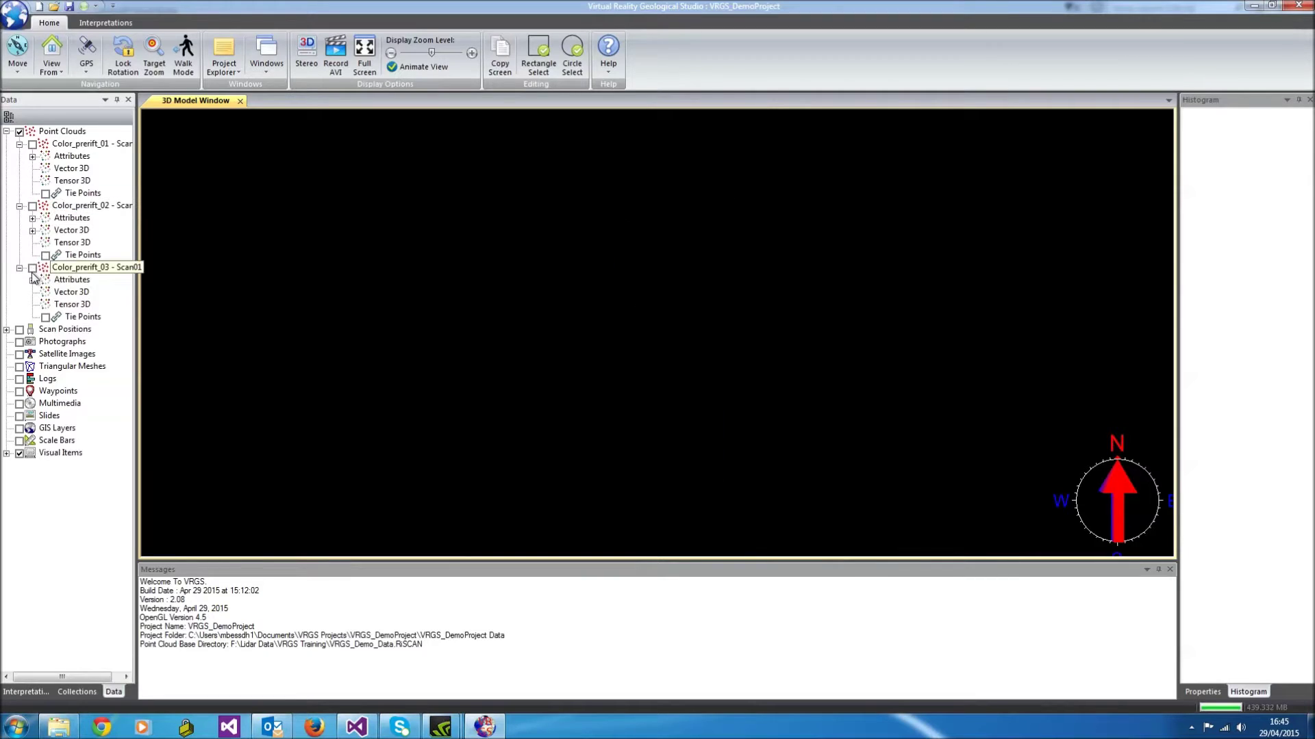
{"action": "left_click", "coordinate": [32, 206]}
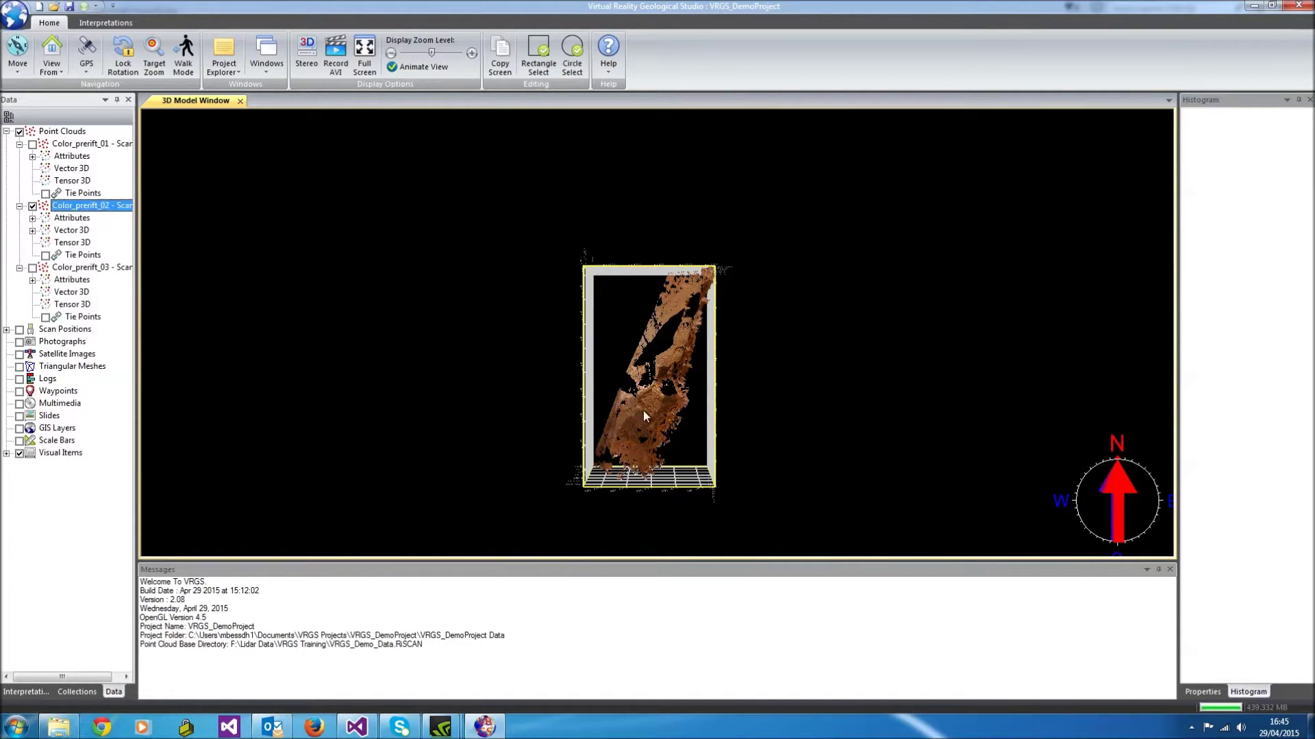
{"action": "left_click_drag", "start_coordinate": [643, 410], "coordinate": [288, 270]}
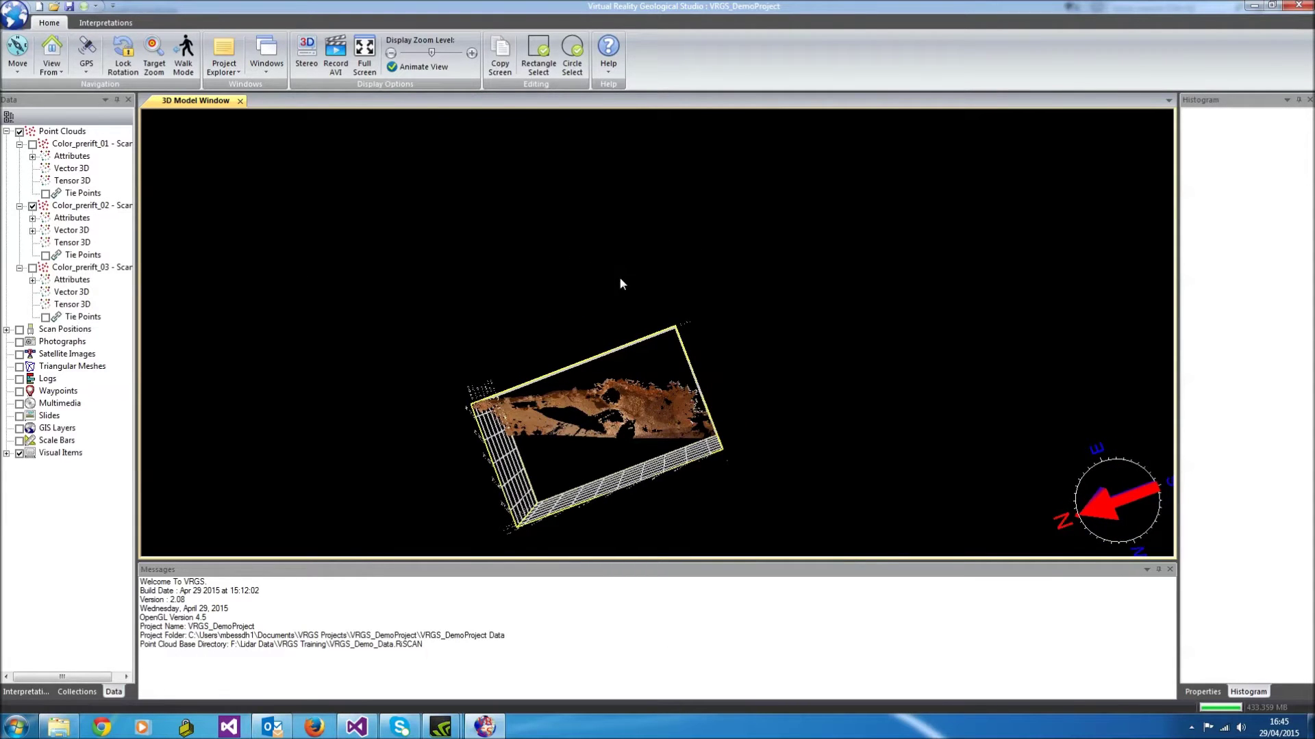
Orbit and zoom in to face the layered cliff of Color_prerift_02 squarely
{"action": "left_click_drag", "start_coordinate": [623, 428], "coordinate": [636, 209]}
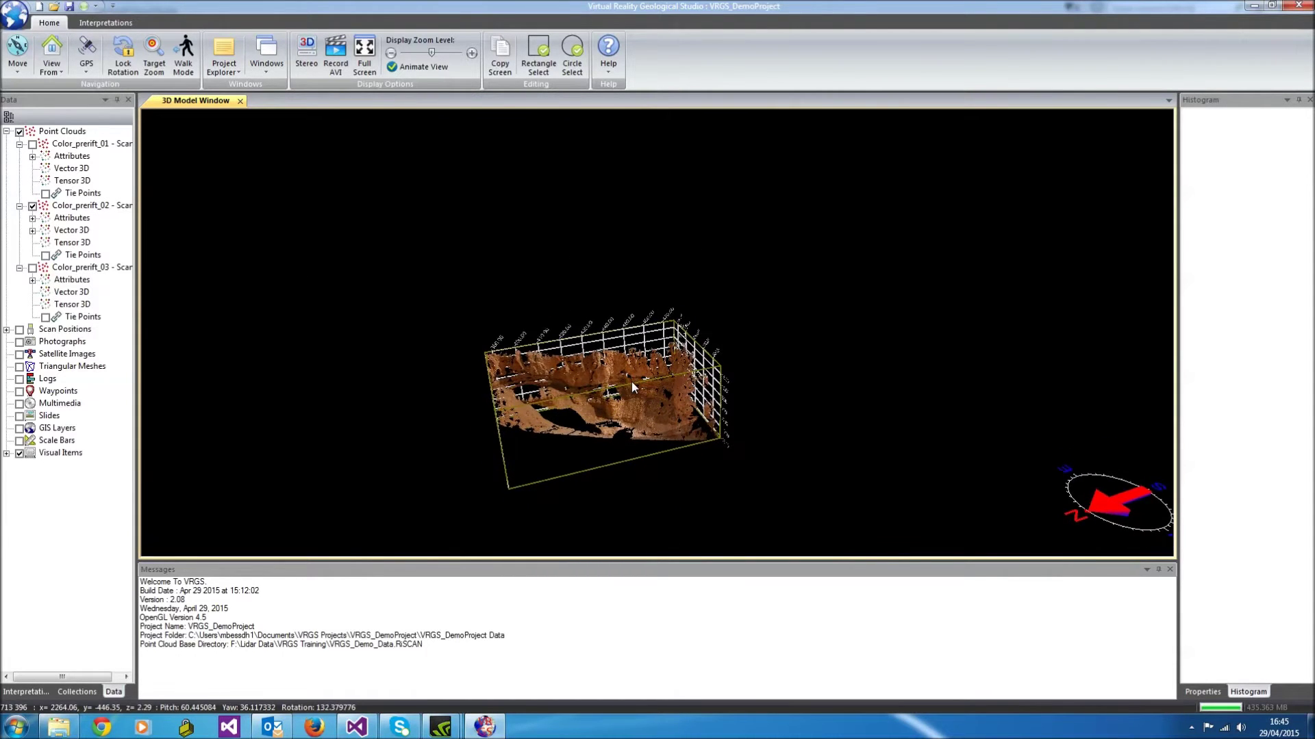
{"action": "double_click", "coordinate": [654, 326]}
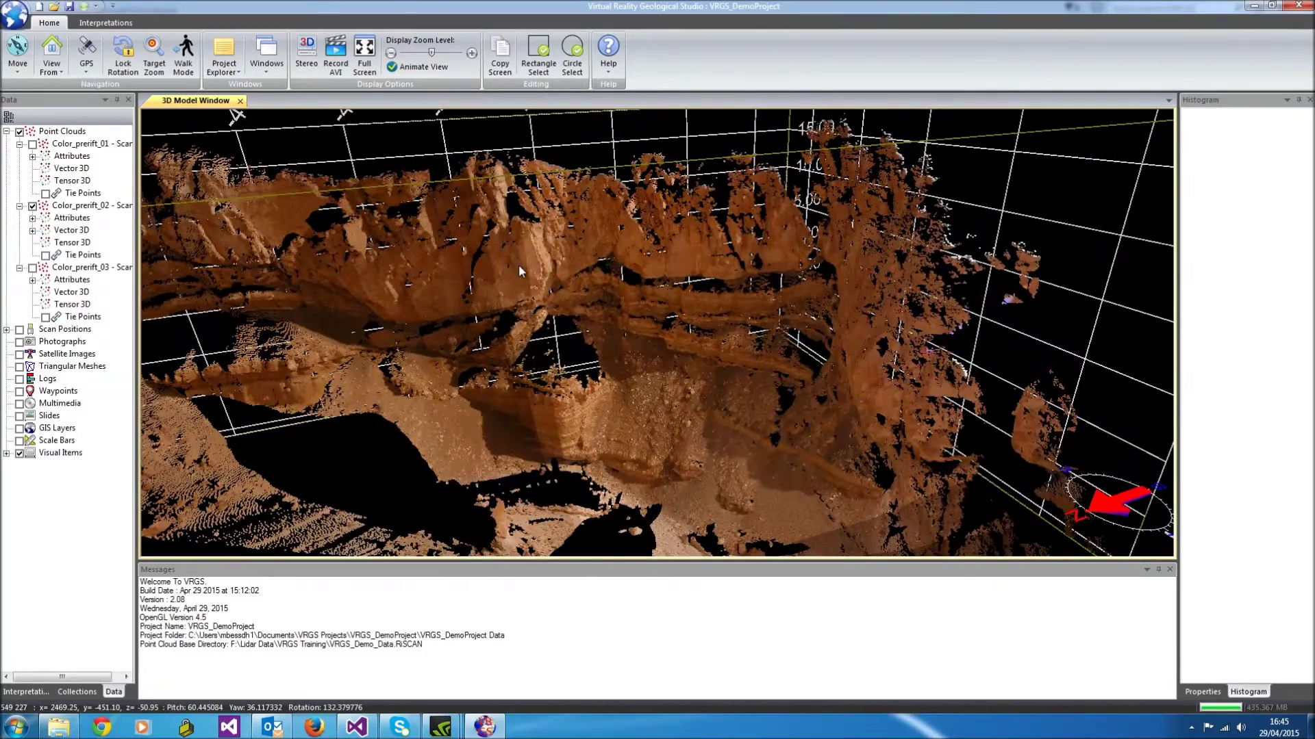
{"action": "left_click_drag", "start_coordinate": [525, 273], "coordinate": [620, 399]}
{"action": "right_click_drag", "start_coordinate": [620, 399], "coordinate": [625, 258]}
{"action": "middle_click_drag", "start_coordinate": [503, 270], "coordinate": [548, 290]}
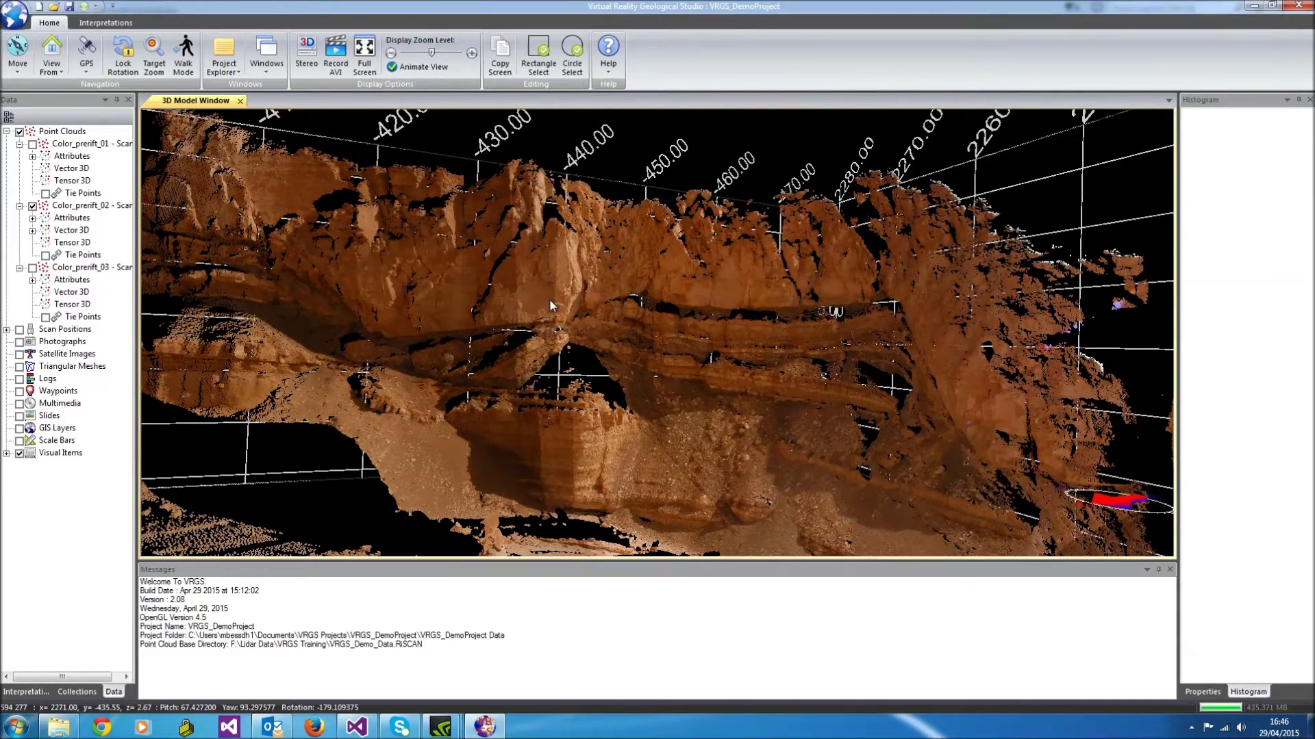
{"action": "mouse_move", "coordinate": [549, 299]}
{"action": "left_mouse_down"}
{"action": "mouse_move", "coordinate": [498, 301]}
{"action": "mouse_move", "coordinate": [615, 302]}
{"action": "mouse_move", "coordinate": [559, 300]}
{"action": "left_mouse_up"}
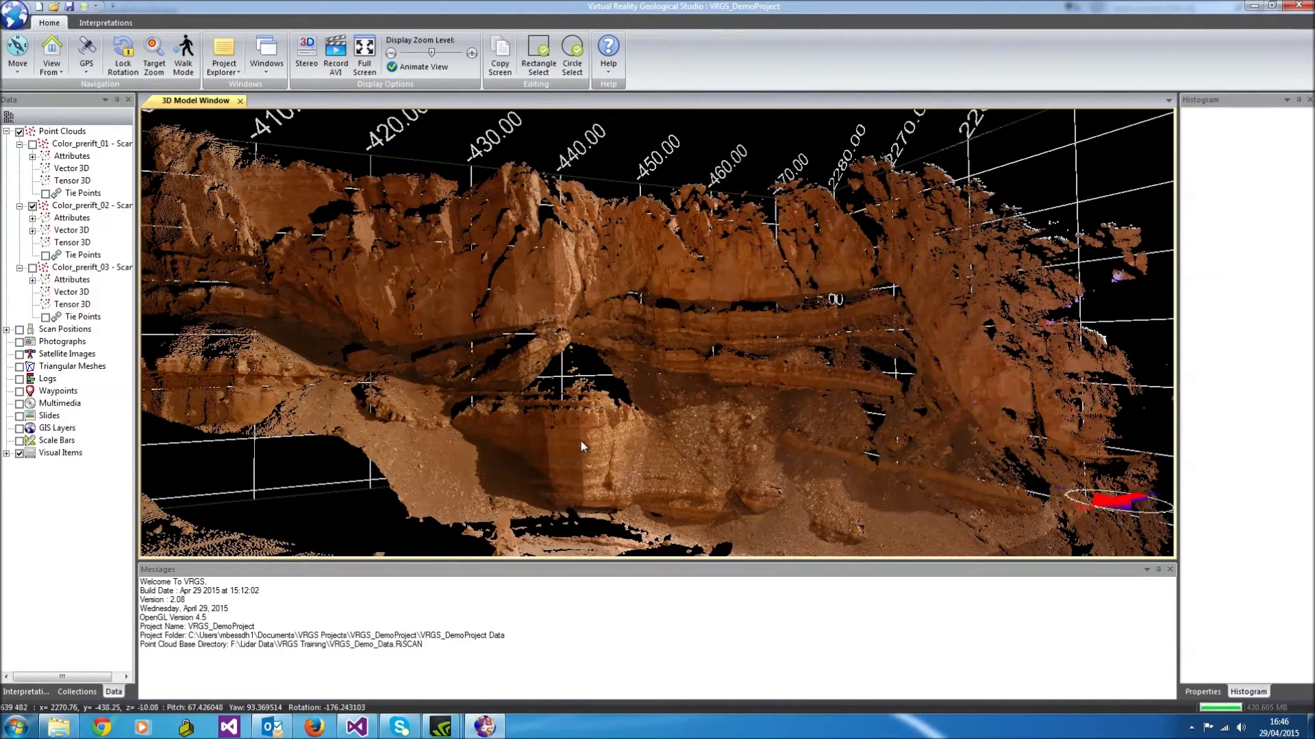
{"action": "scroll", "coordinate": [580, 440], "scroll_direction": "up", "scroll_amount": 3}
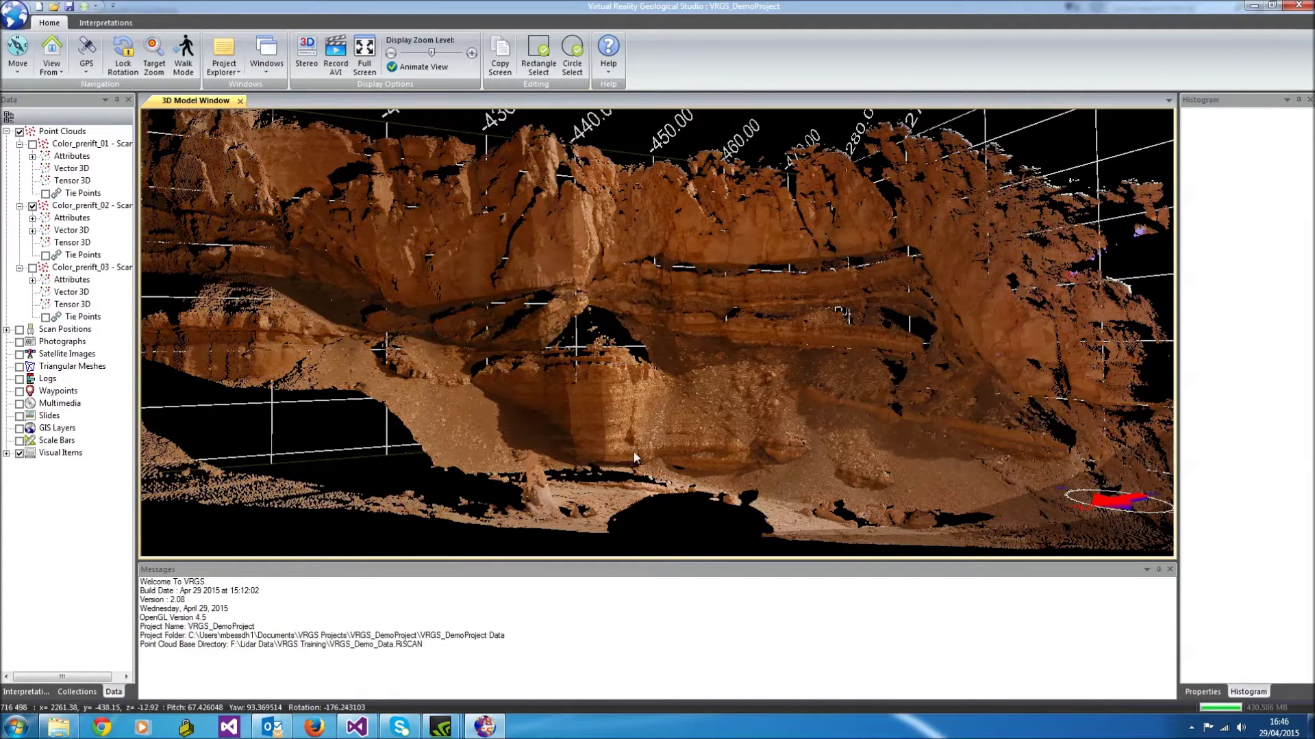
{"action": "key", "text": "alt"}
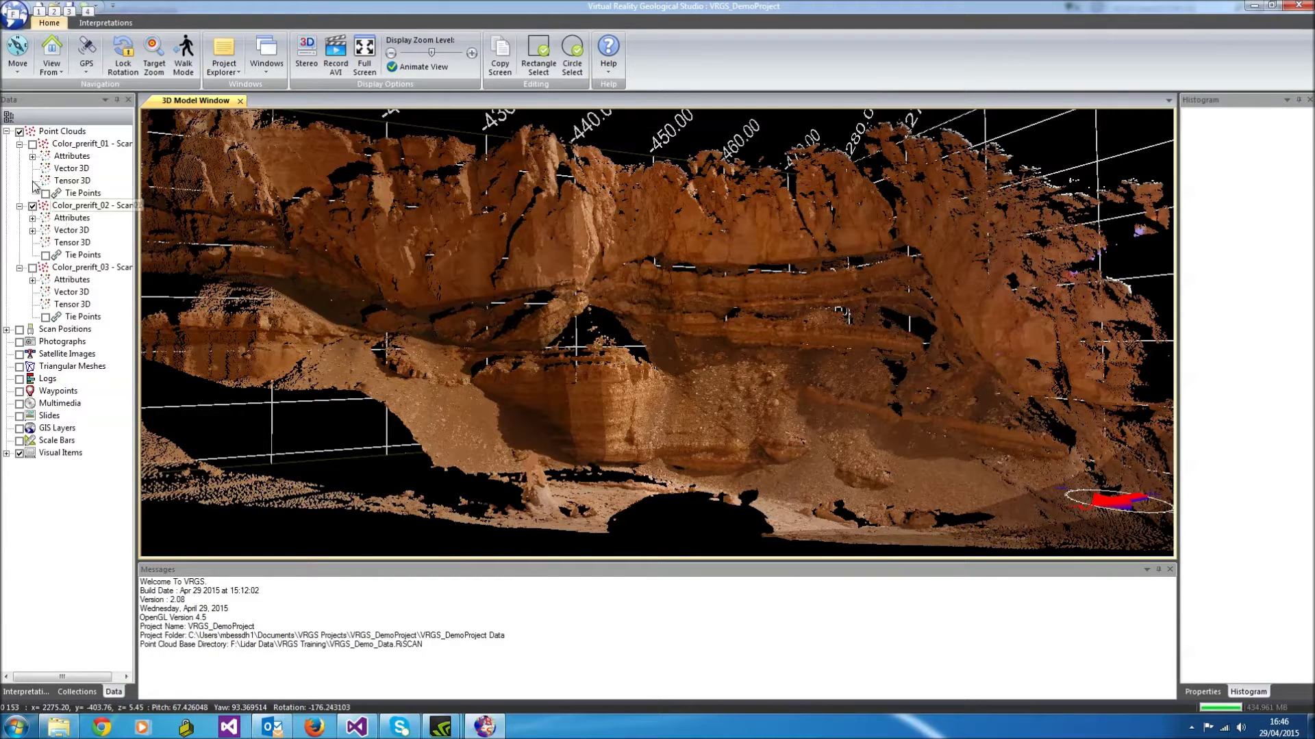
{"action": "left_click", "coordinate": [20, 146]}
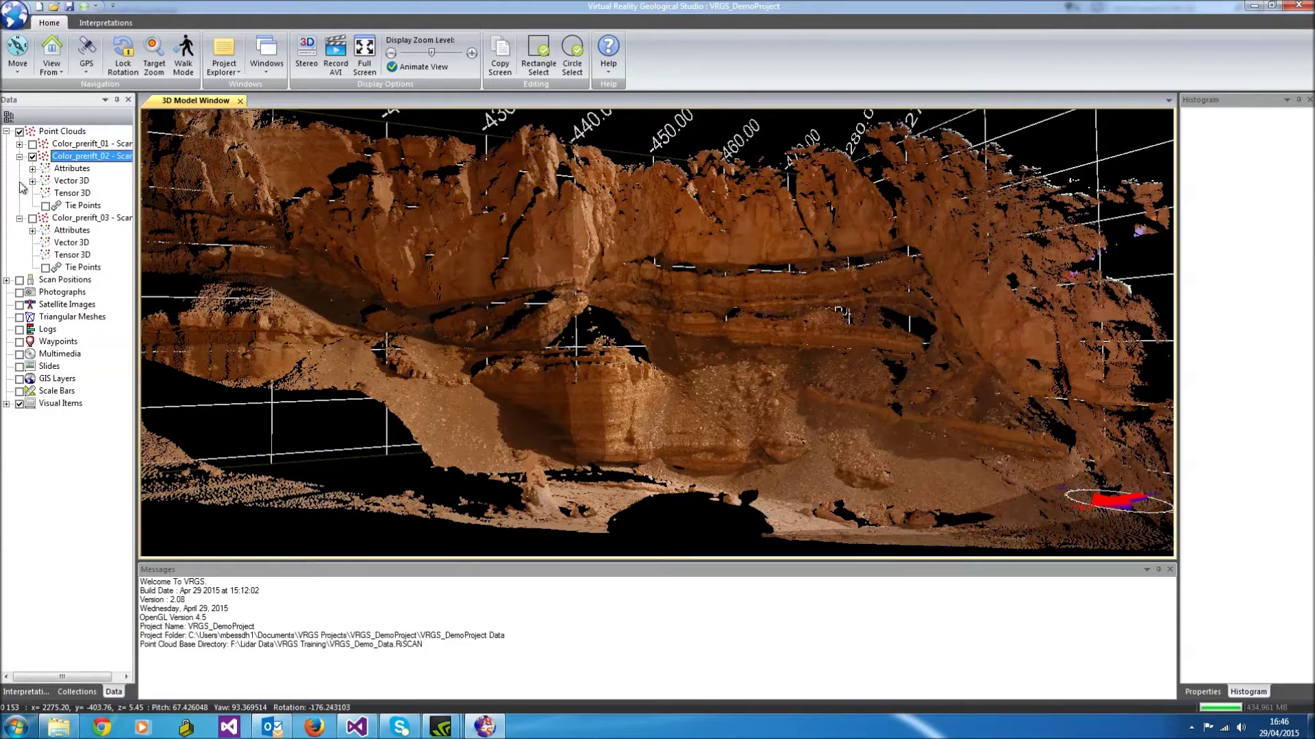
Collapse Color_prerift_03 and expand the attribute list of Color_prerift_02
{"action": "left_click", "coordinate": [20, 218]}
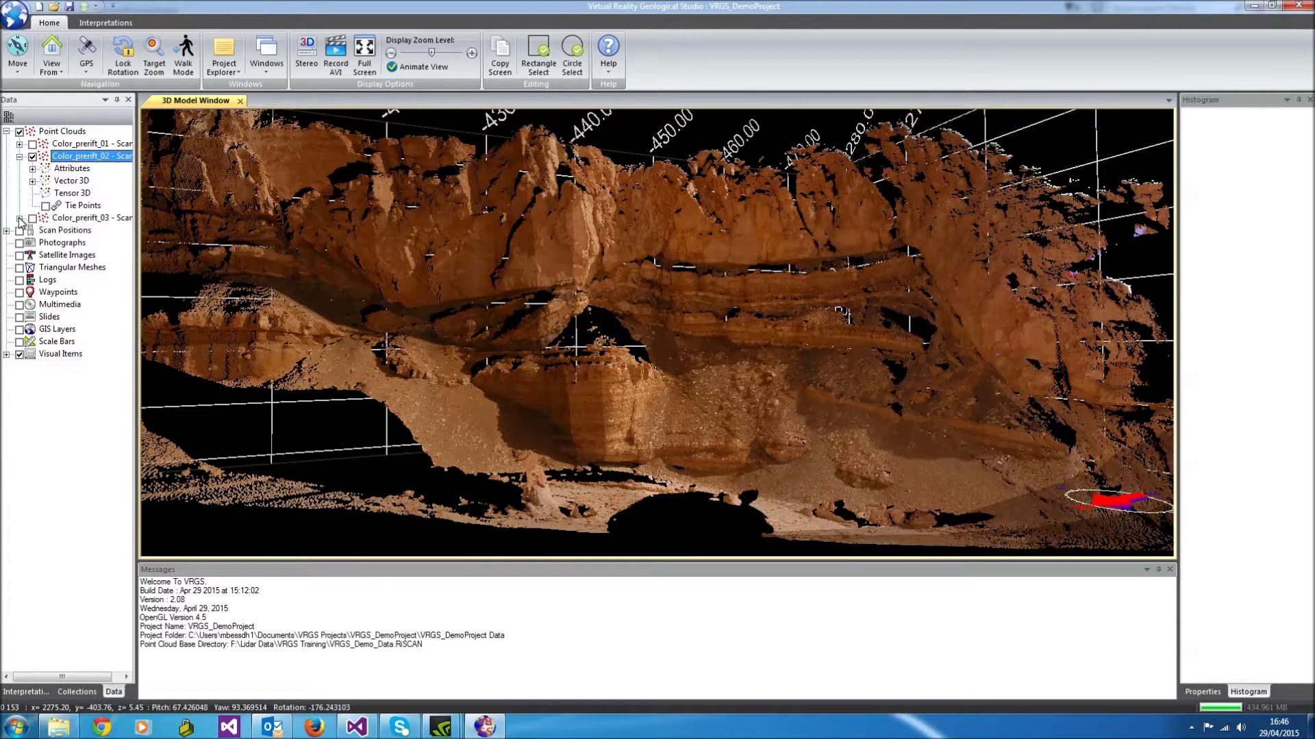
{"action": "left_click", "coordinate": [102, 158]}
{"action": "left_click", "coordinate": [32, 170]}
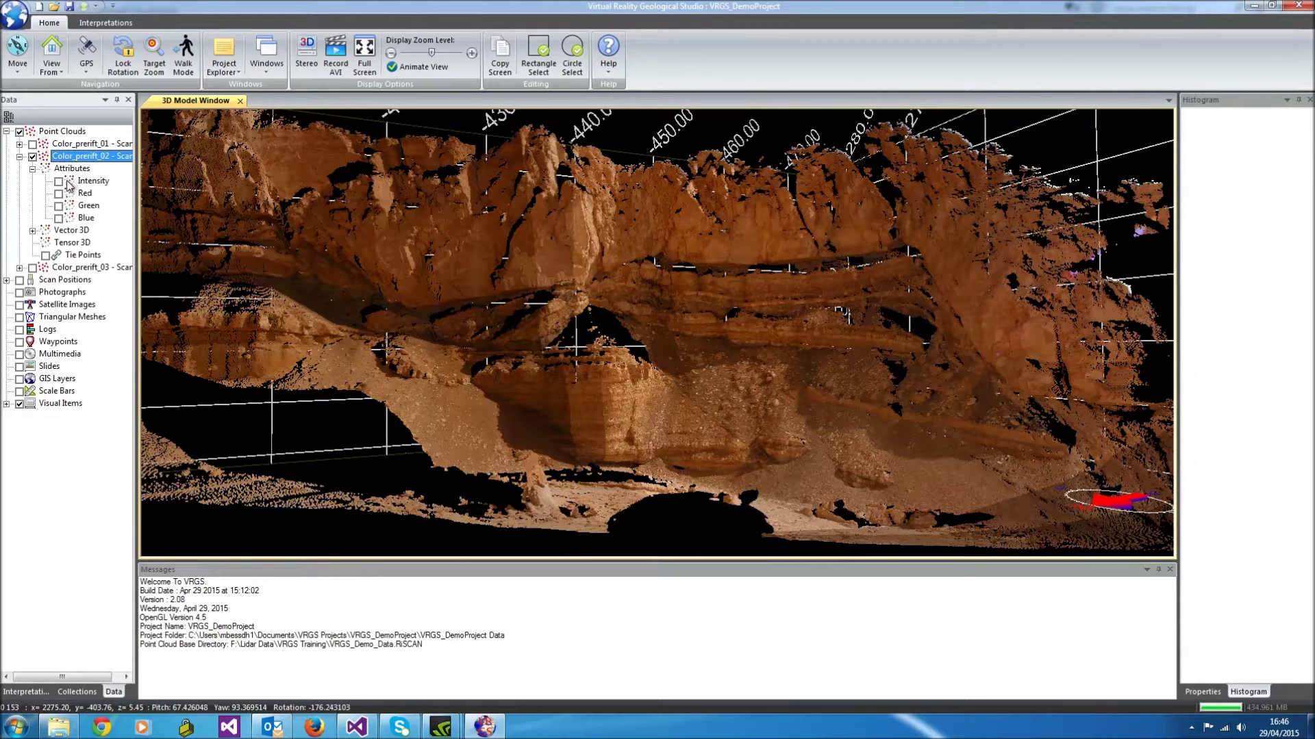
Compare Green and Blue colourings, settle on Intensity, and raise its lower display limit
{"action": "left_click", "coordinate": [59, 182]}
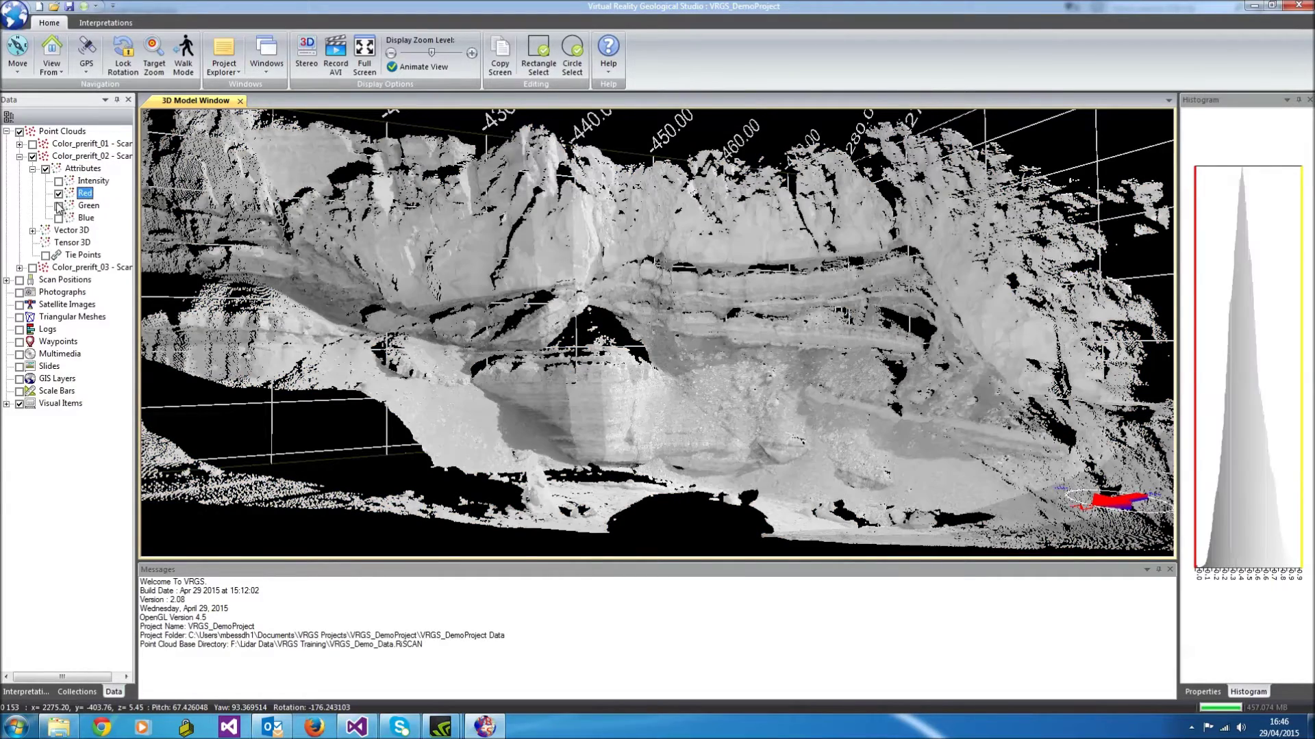
{"action": "left_click", "coordinate": [59, 206]}
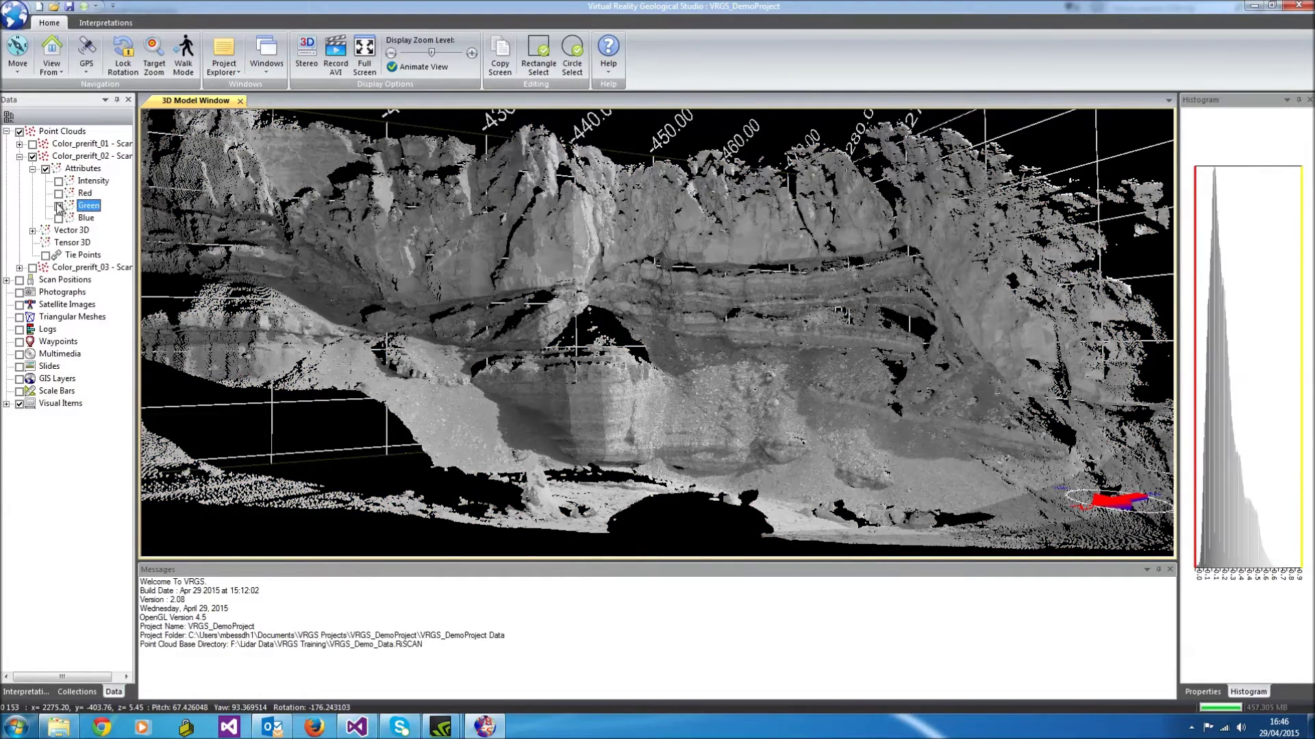
{"action": "left_click", "coordinate": [58, 218]}
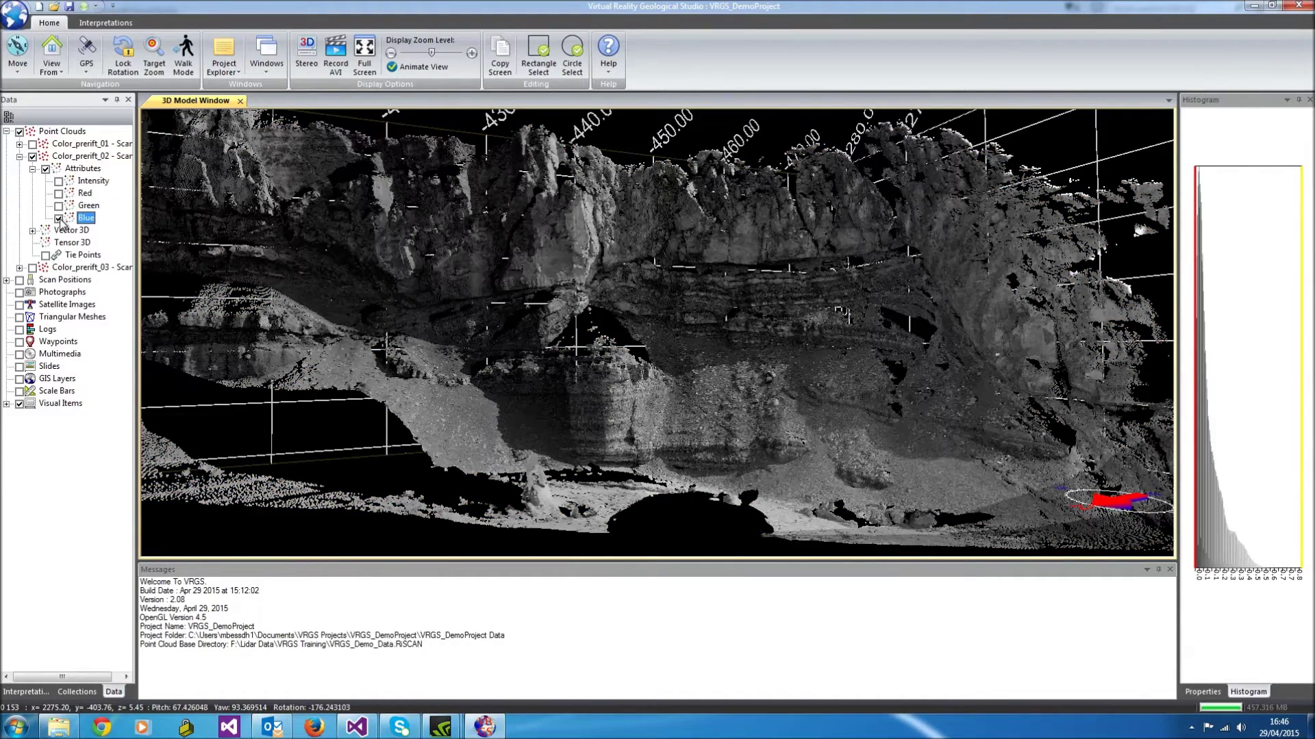
{"action": "left_click", "coordinate": [58, 182]}
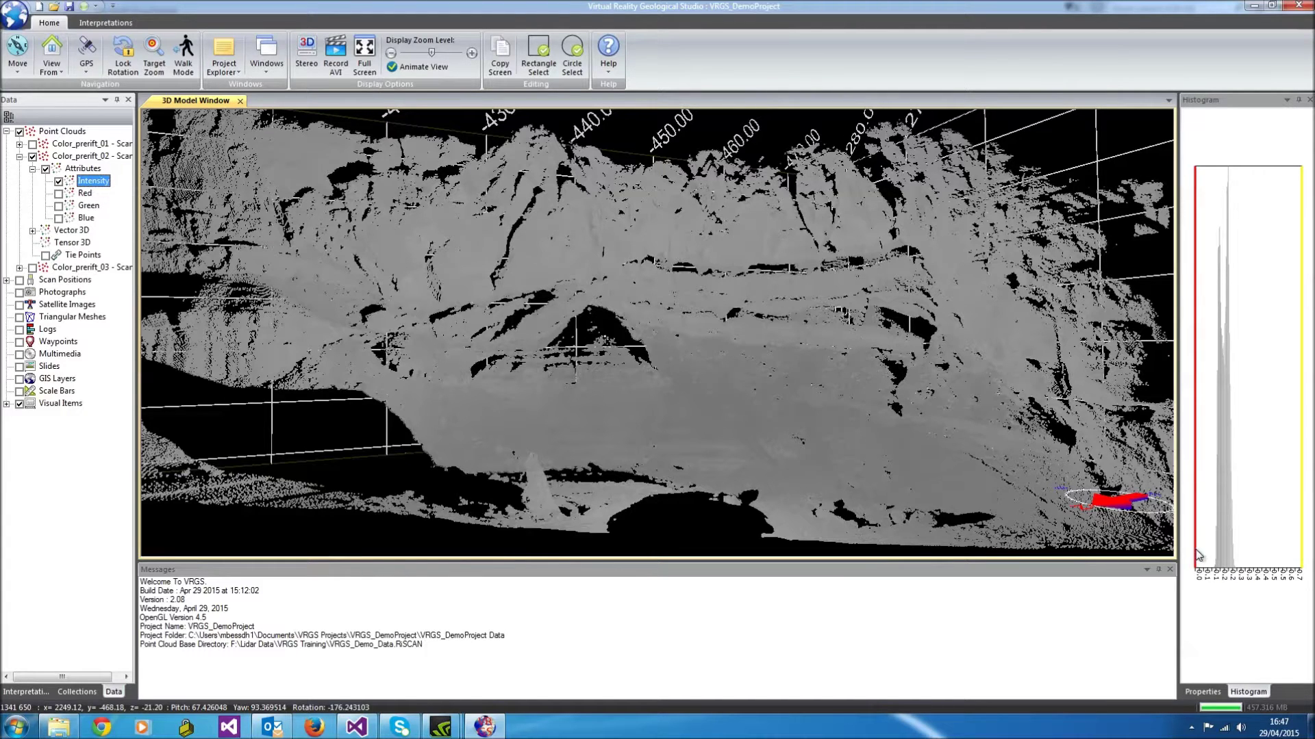
{"action": "mouse_move", "coordinate": [1198, 554]}
{"action": "left_mouse_down"}
{"action": "mouse_move", "coordinate": [1225, 551]}
{"action": "mouse_move", "coordinate": [1212, 552]}
{"action": "left_mouse_up"}
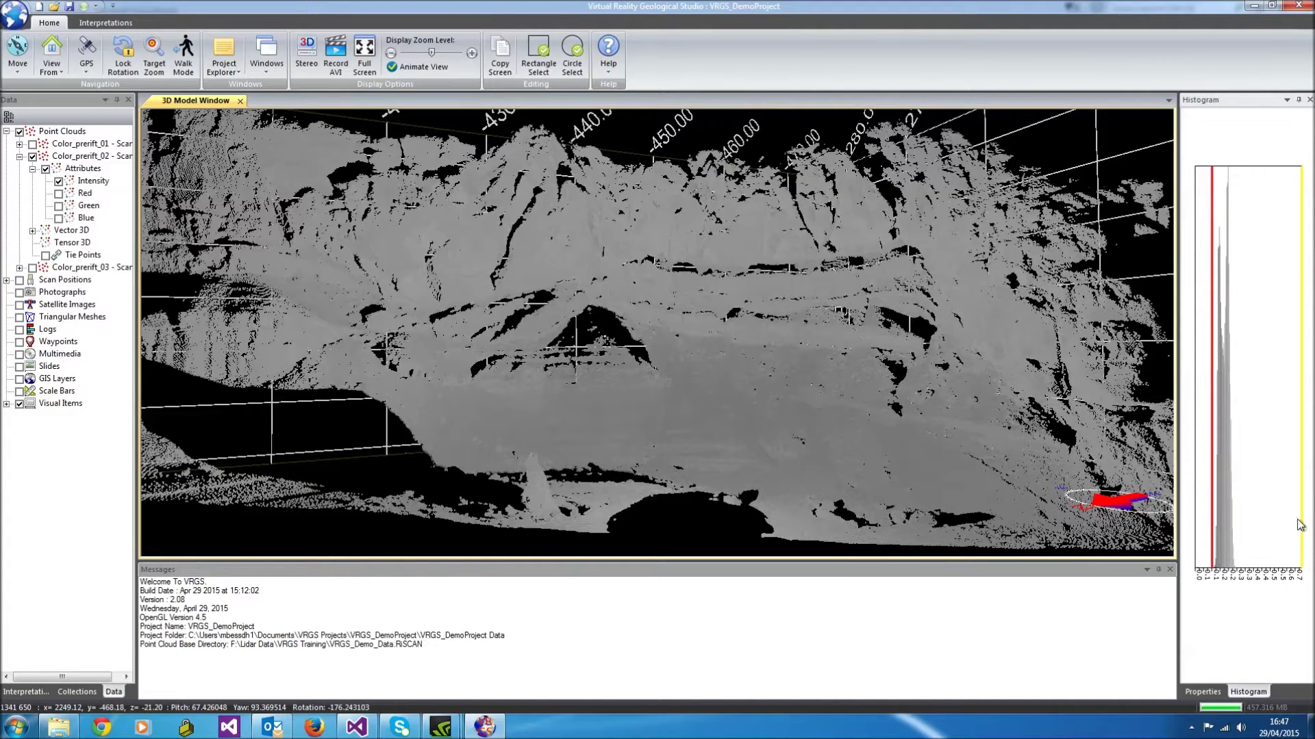
Narrow the Intensity display range to 0.129346–0.305849 for sharper outcrop contrast
{"action": "left_click_drag", "start_coordinate": [1303, 520], "coordinate": [1239, 519]}
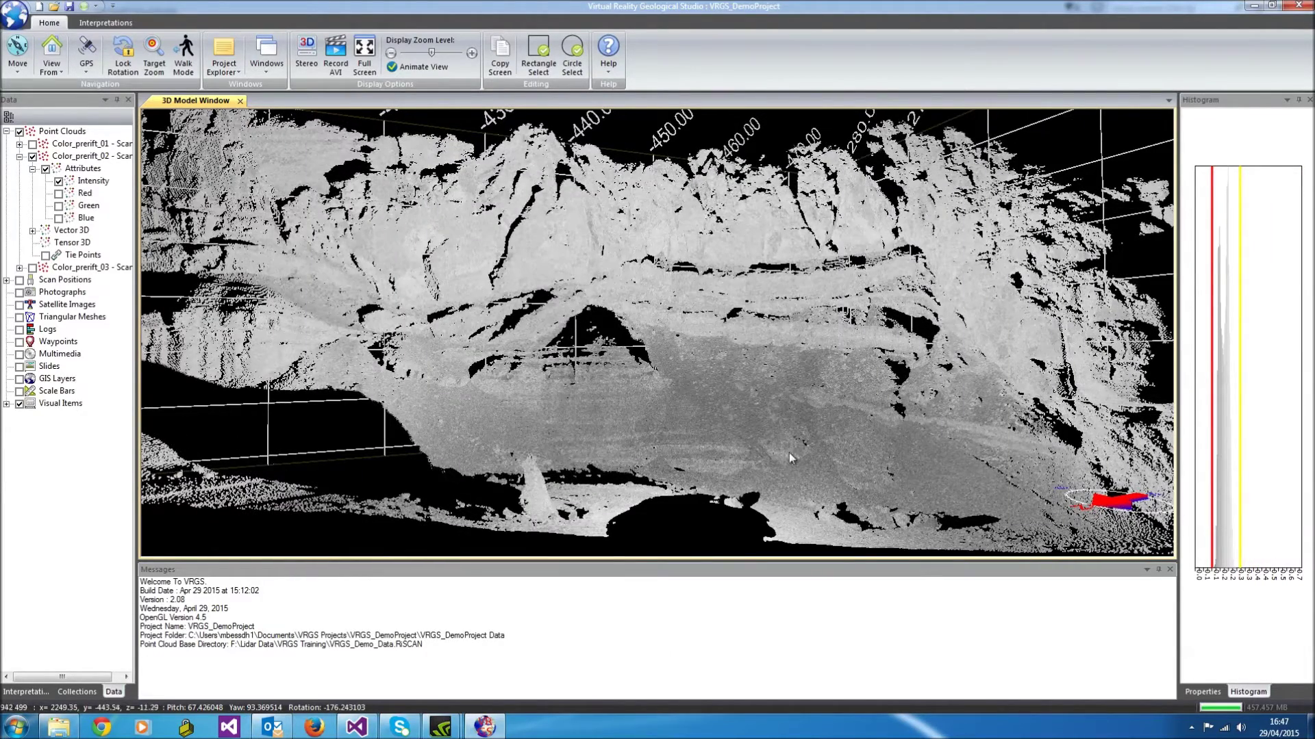
{"action": "left_click_drag", "start_coordinate": [811, 488], "coordinate": [781, 454]}
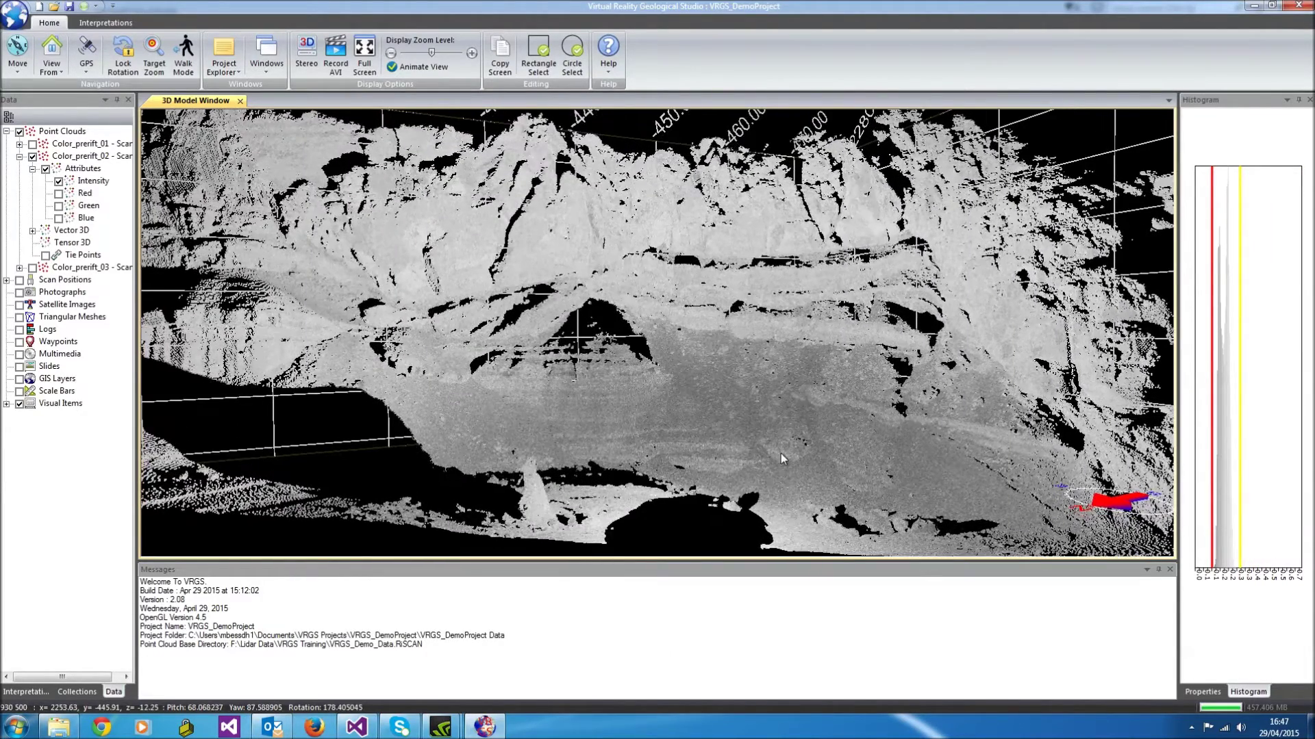
{"action": "left_click", "coordinate": [94, 182]}
Set the Intensity colour map to Spectrum, then show Color_prerift_02 in true colours
{"action": "left_click", "coordinate": [1203, 692]}
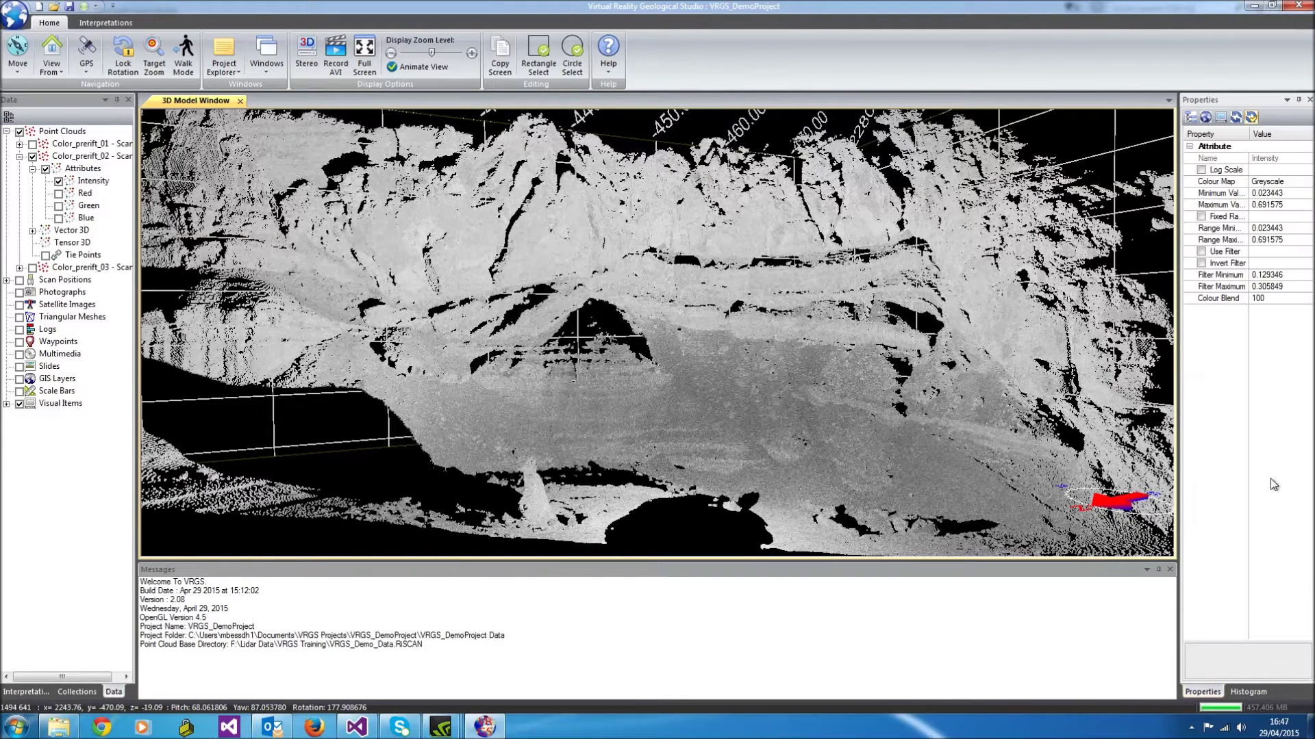
{"action": "left_click", "coordinate": [1309, 181]}
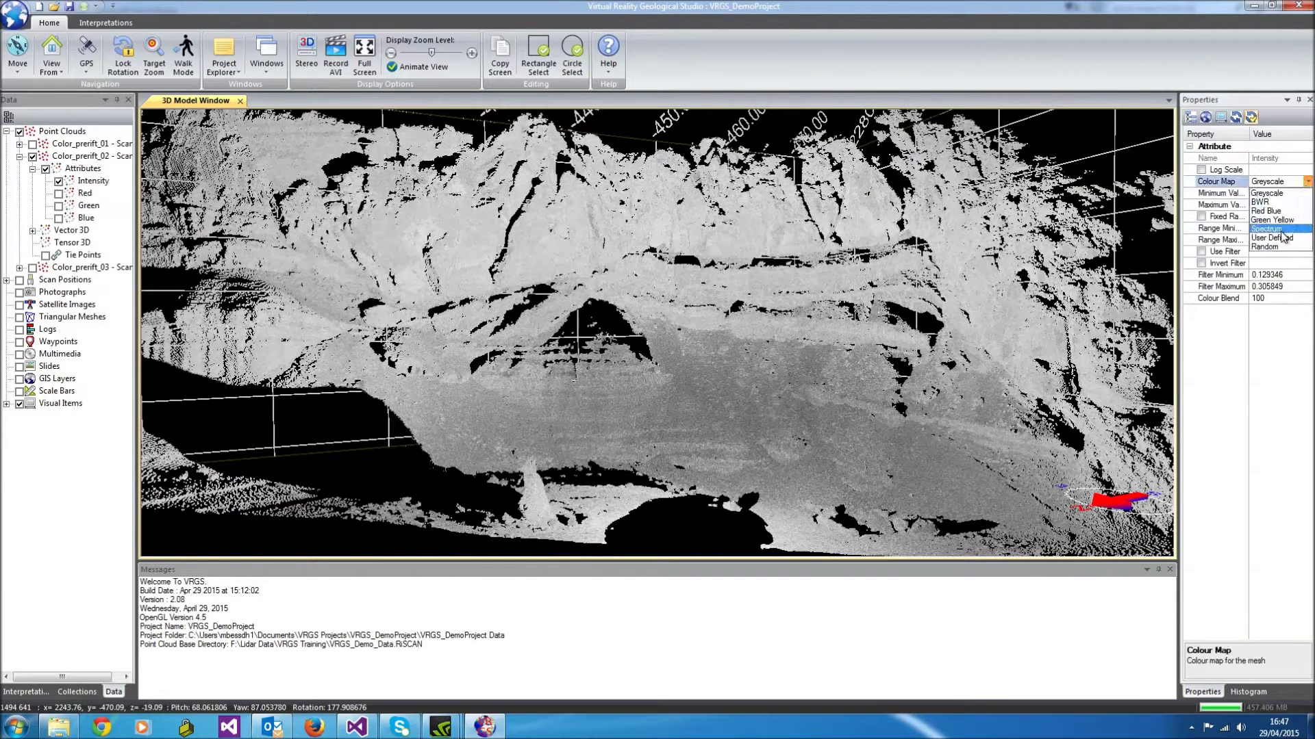
{"action": "left_click", "coordinate": [1278, 228]}
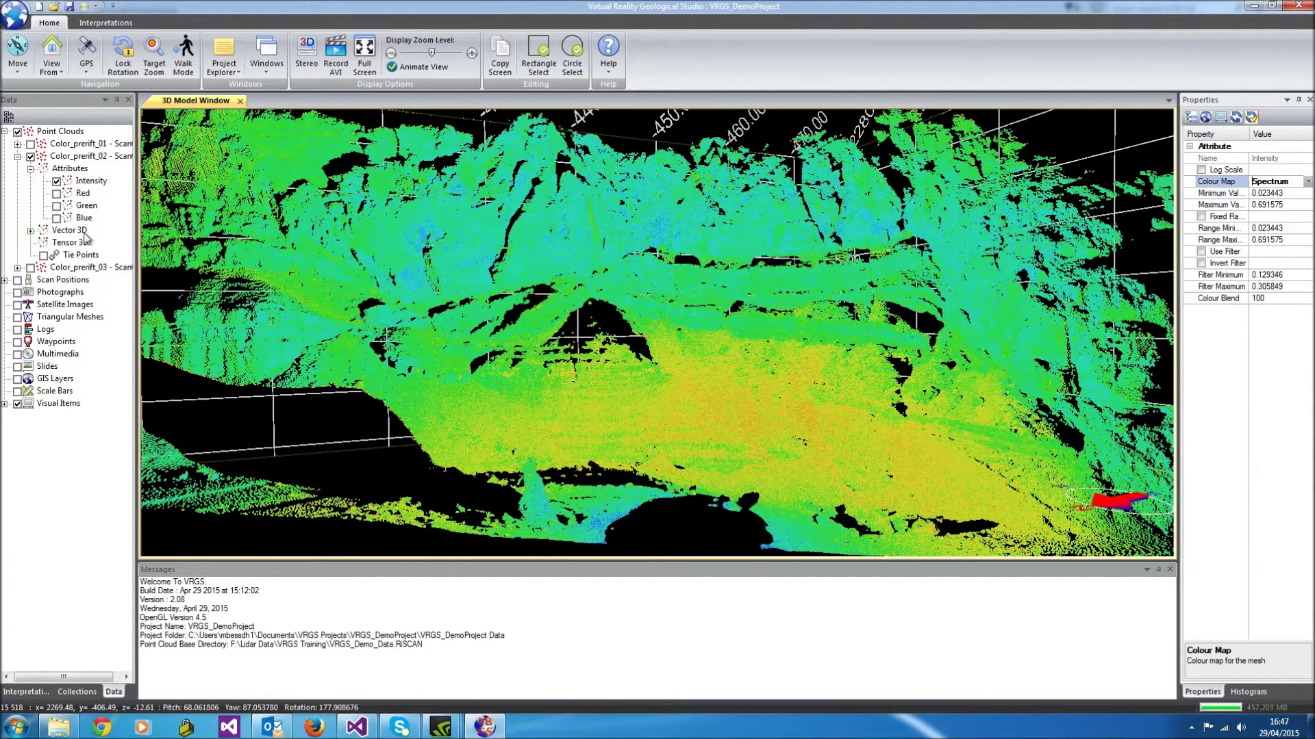
{"action": "left_click", "coordinate": [57, 181]}
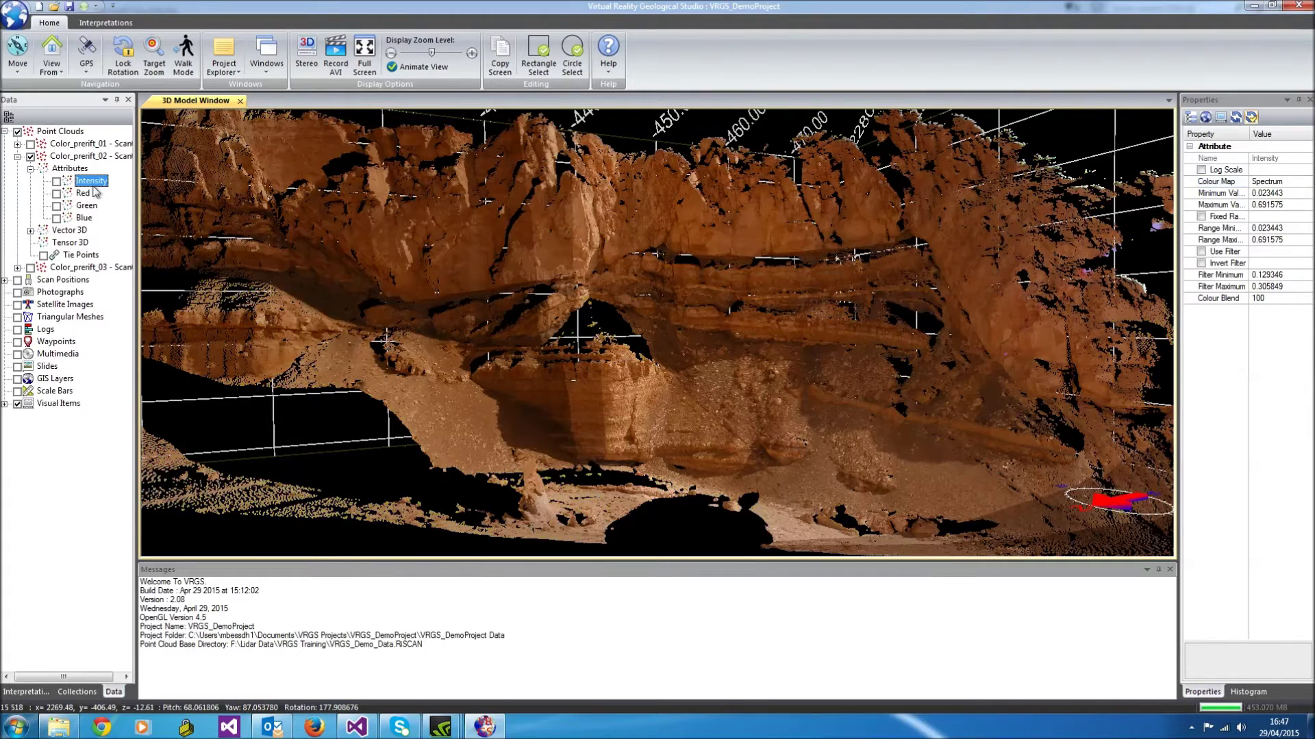
{"action": "right_click", "coordinate": [78, 158]}
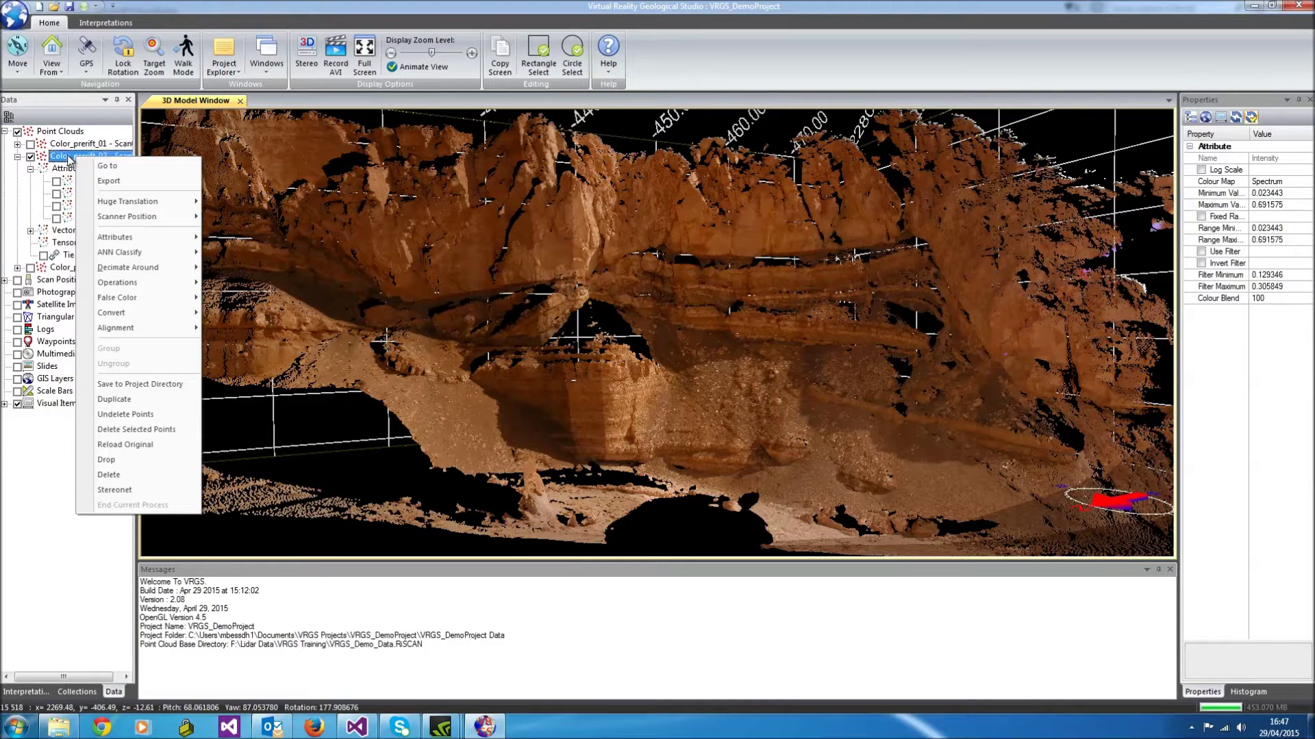
Run Tensor Analysis with all outputs checked, sphere radius 0.25 and 6 octree levels
{"action": "mouse_move", "coordinate": [151, 237]}
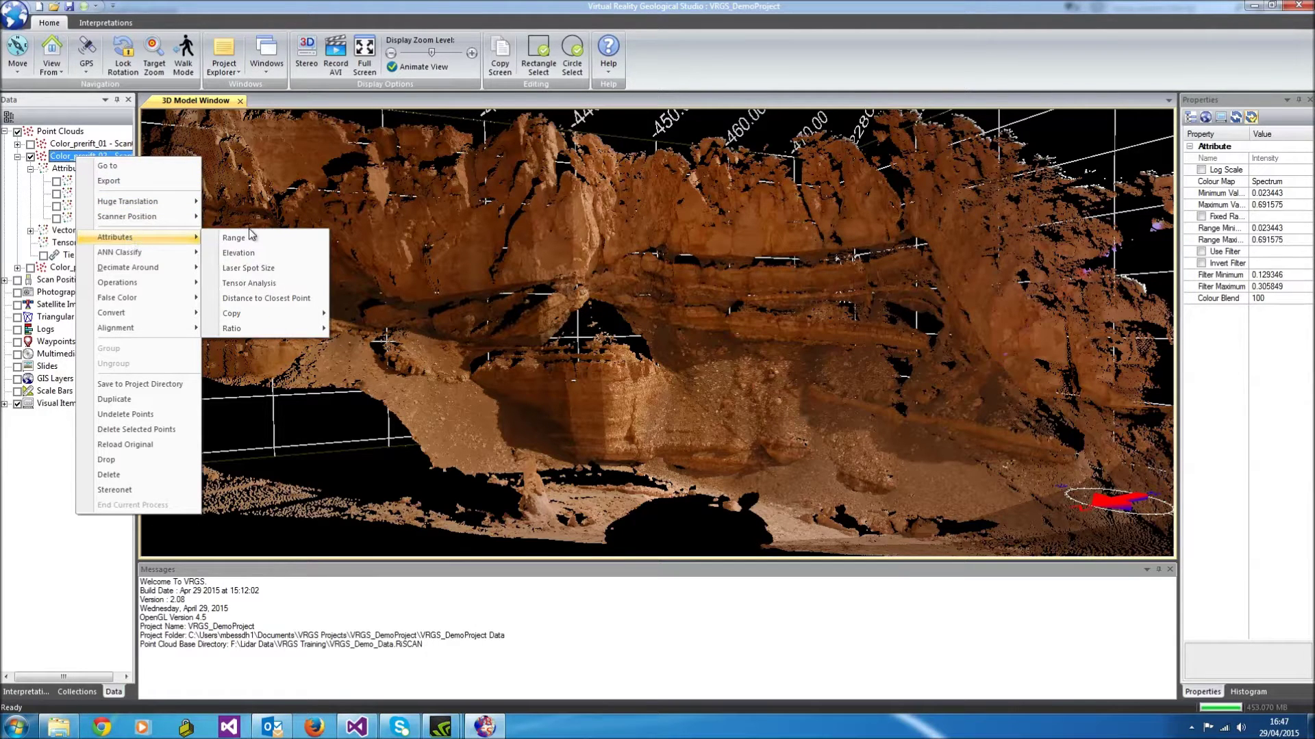
{"action": "left_click", "coordinate": [259, 284]}
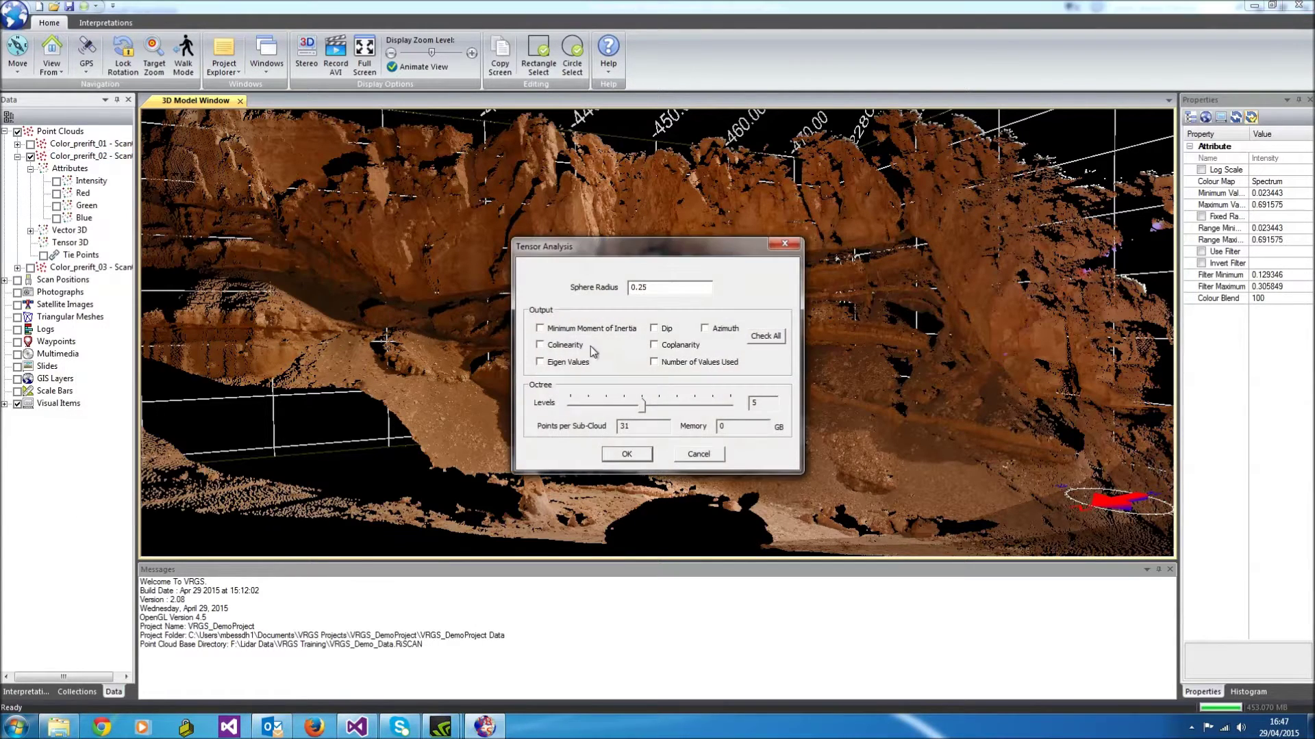
{"action": "left_click", "coordinate": [765, 336]}
{"action": "left_click_drag", "start_coordinate": [643, 409], "coordinate": [657, 418]}
{"action": "left_click", "coordinate": [626, 455]}
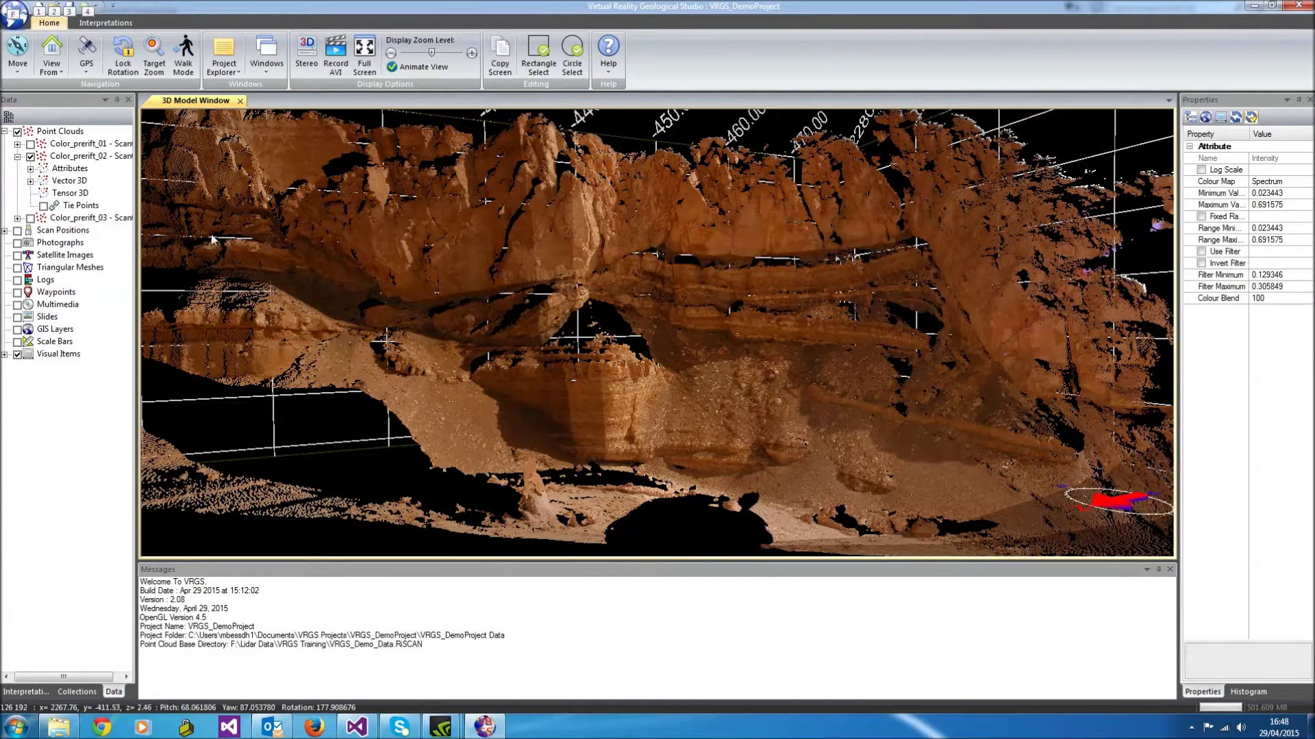
Colour Color_prerift_02 by the new CoPlanarity attribute and display its histogram
{"action": "left_click", "coordinate": [30, 169]}
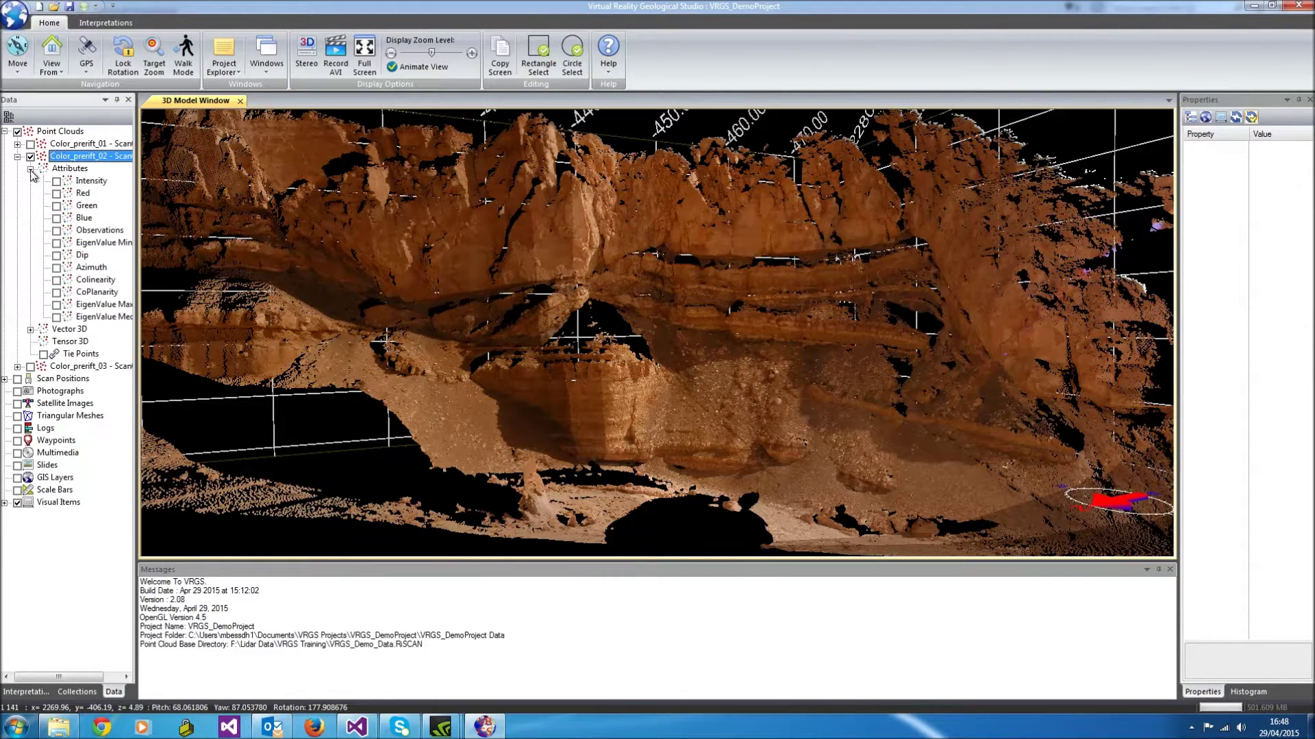
{"action": "left_click", "coordinate": [57, 293]}
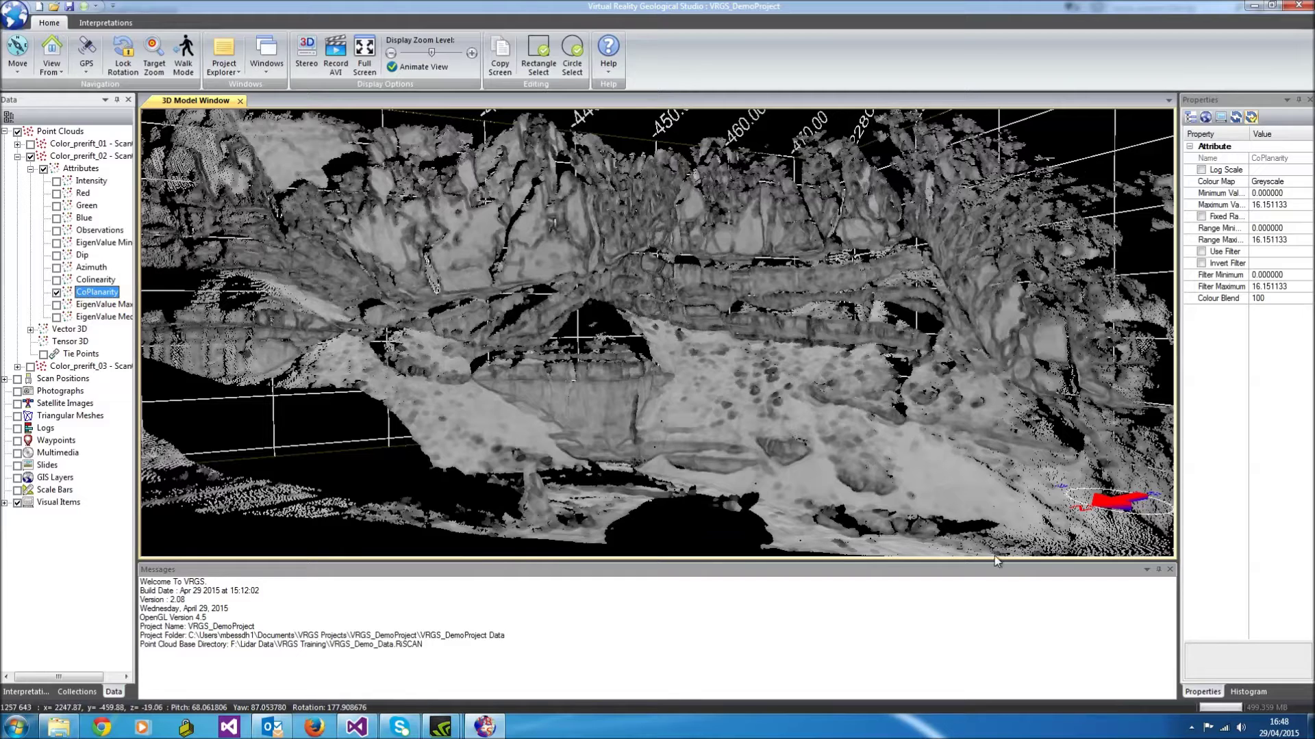
{"action": "left_click", "coordinate": [1248, 692]}
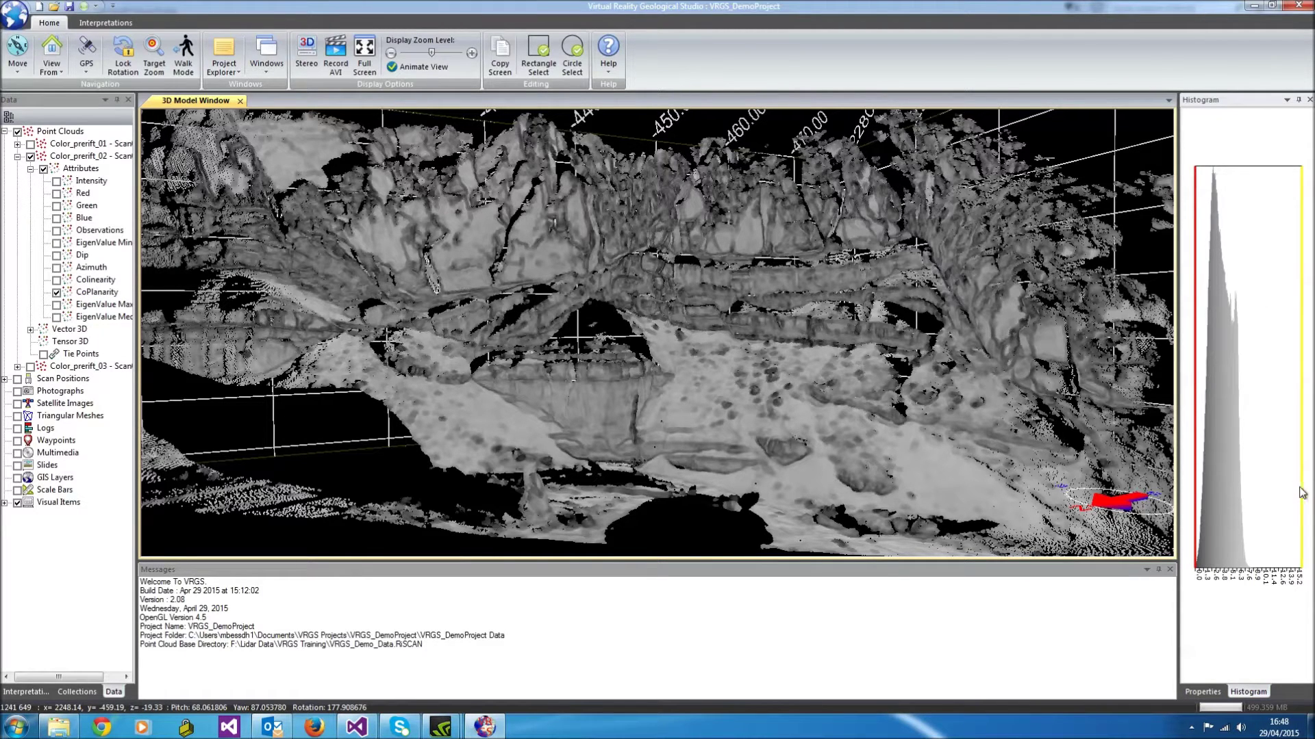
Lower CoPlanarity's upper limit to 7.867434 and colour it with the Spectrum map
{"action": "left_click_drag", "start_coordinate": [1300, 487], "coordinate": [1246, 497]}
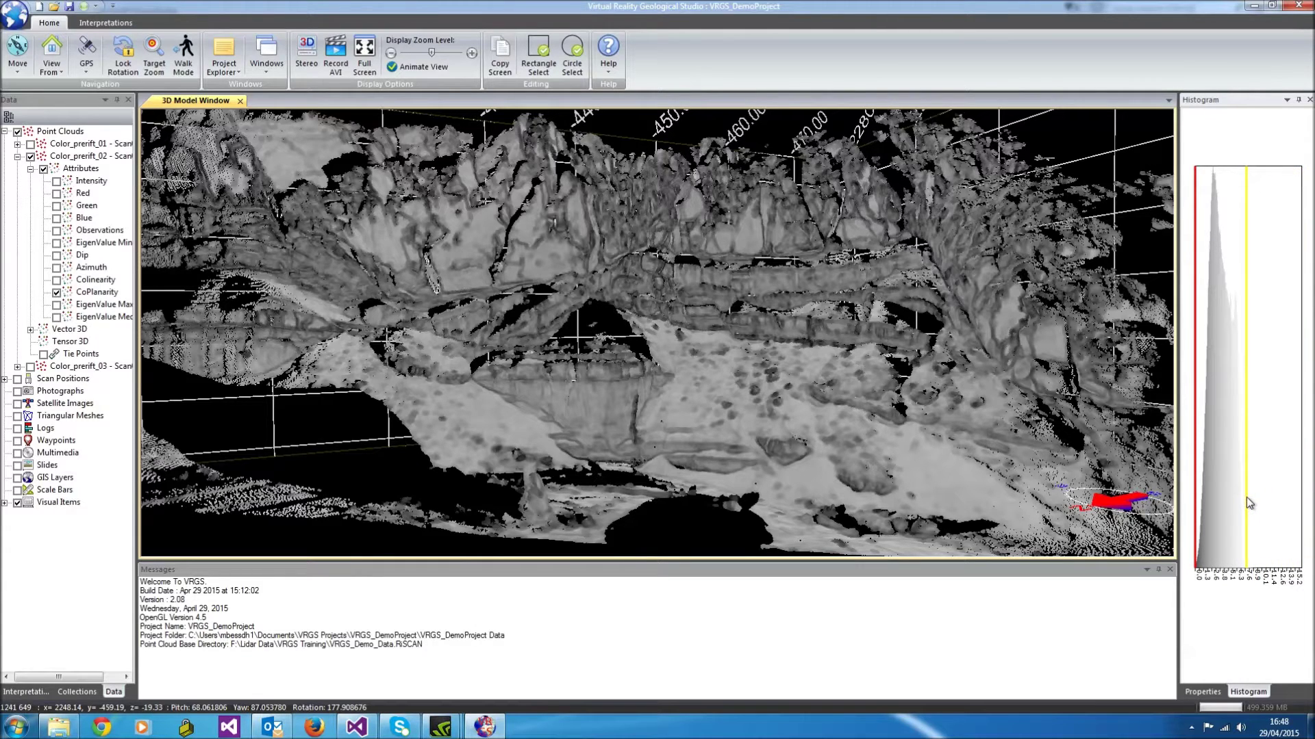
{"action": "left_click", "coordinate": [1203, 692]}
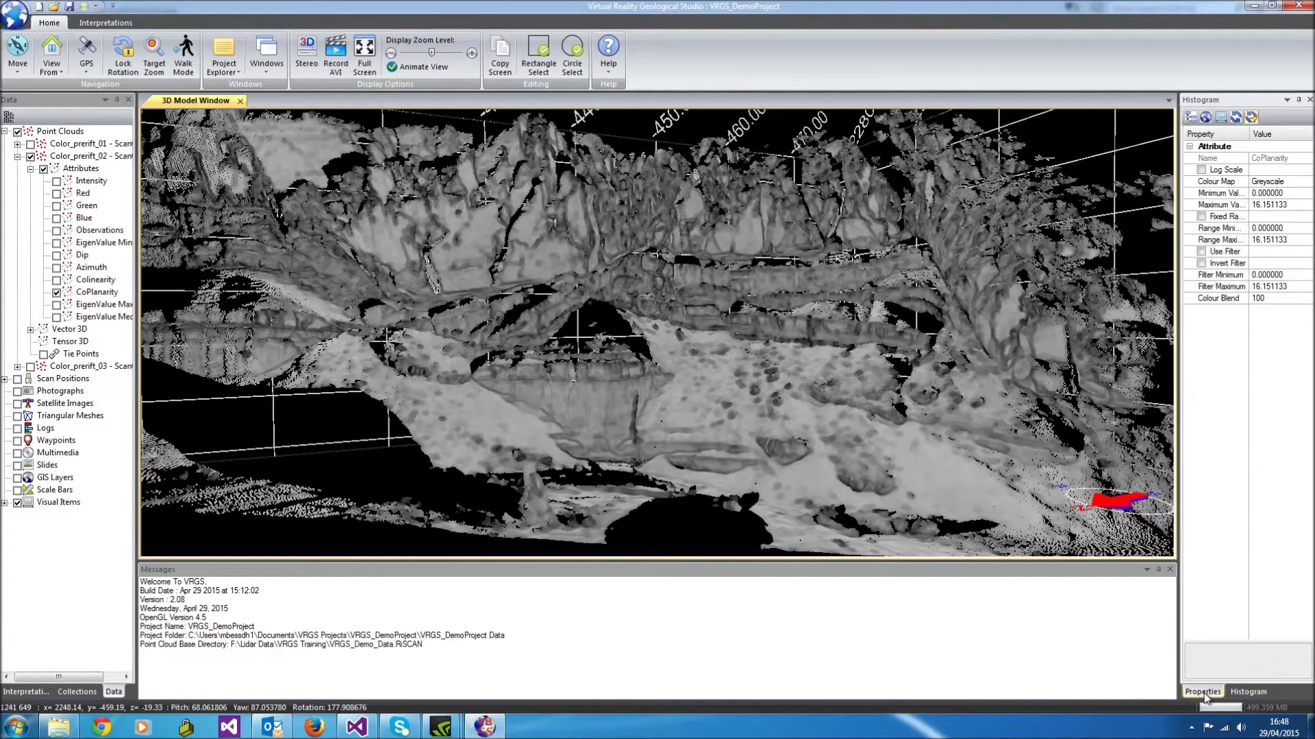
{"action": "left_click", "coordinate": [1305, 182]}
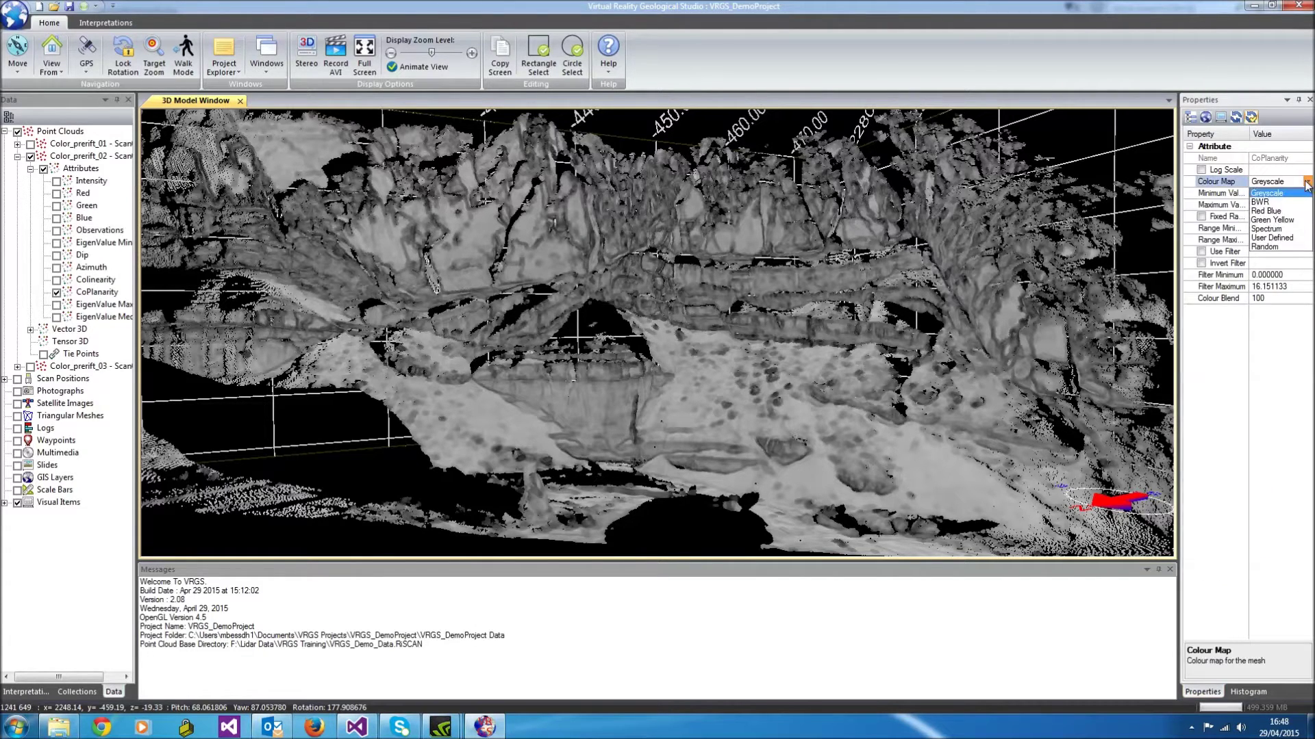
{"action": "left_click", "coordinate": [1280, 227]}
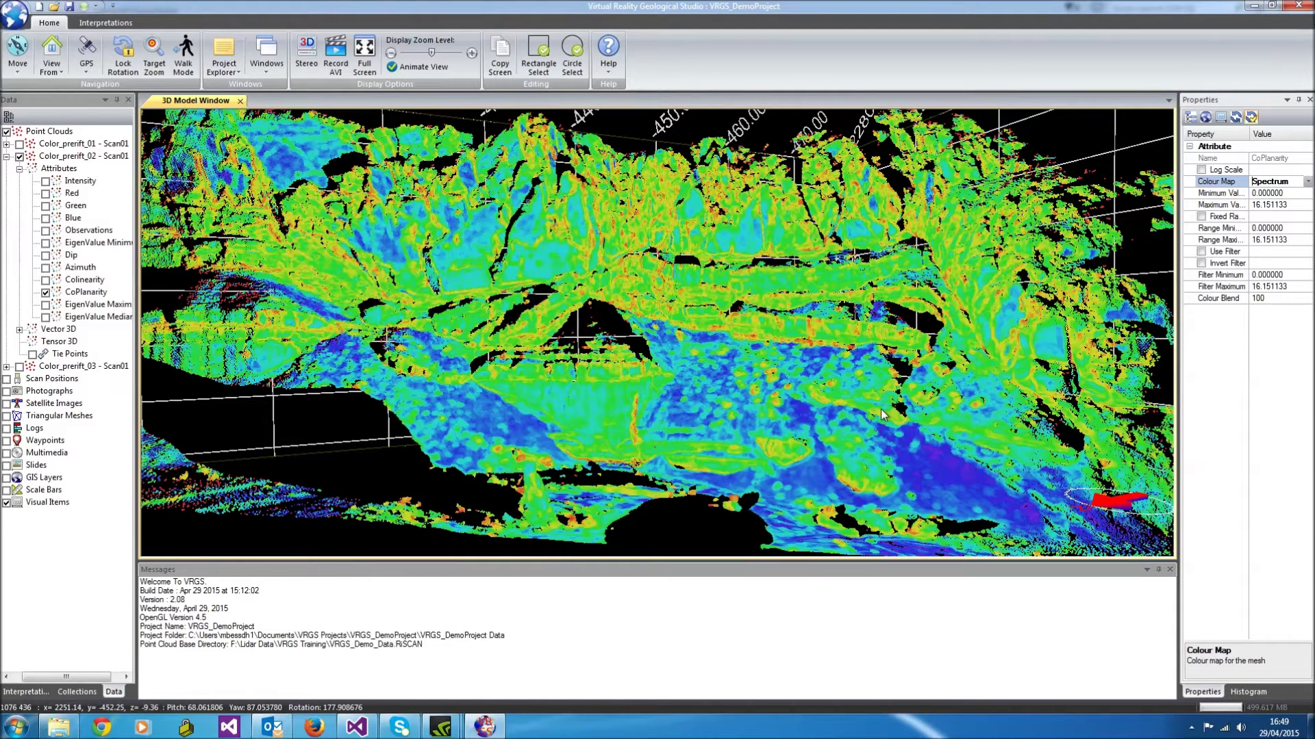
Reselect the CoPlanarity attribute, turn the view right, and select the second point cloud
{"action": "left_click", "coordinate": [68, 296]}
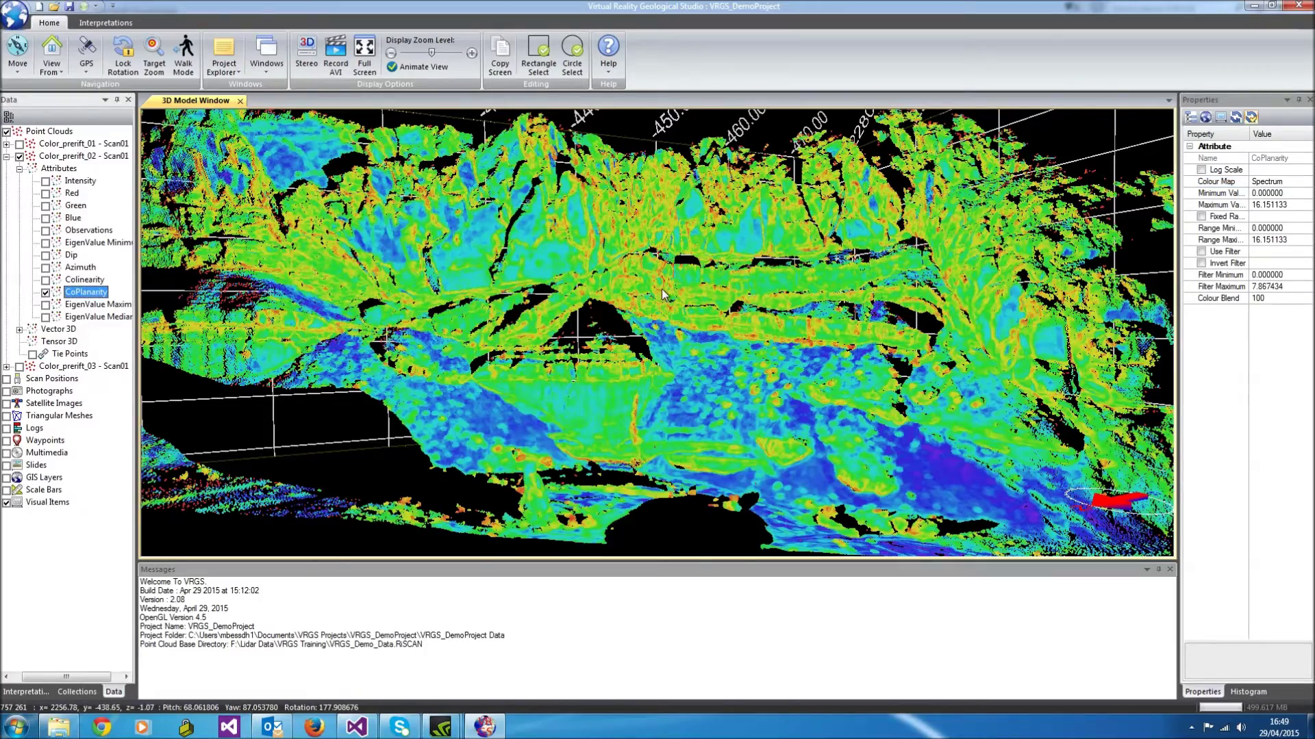
{"action": "left_click_drag", "start_coordinate": [663, 294], "coordinate": [722, 302]}
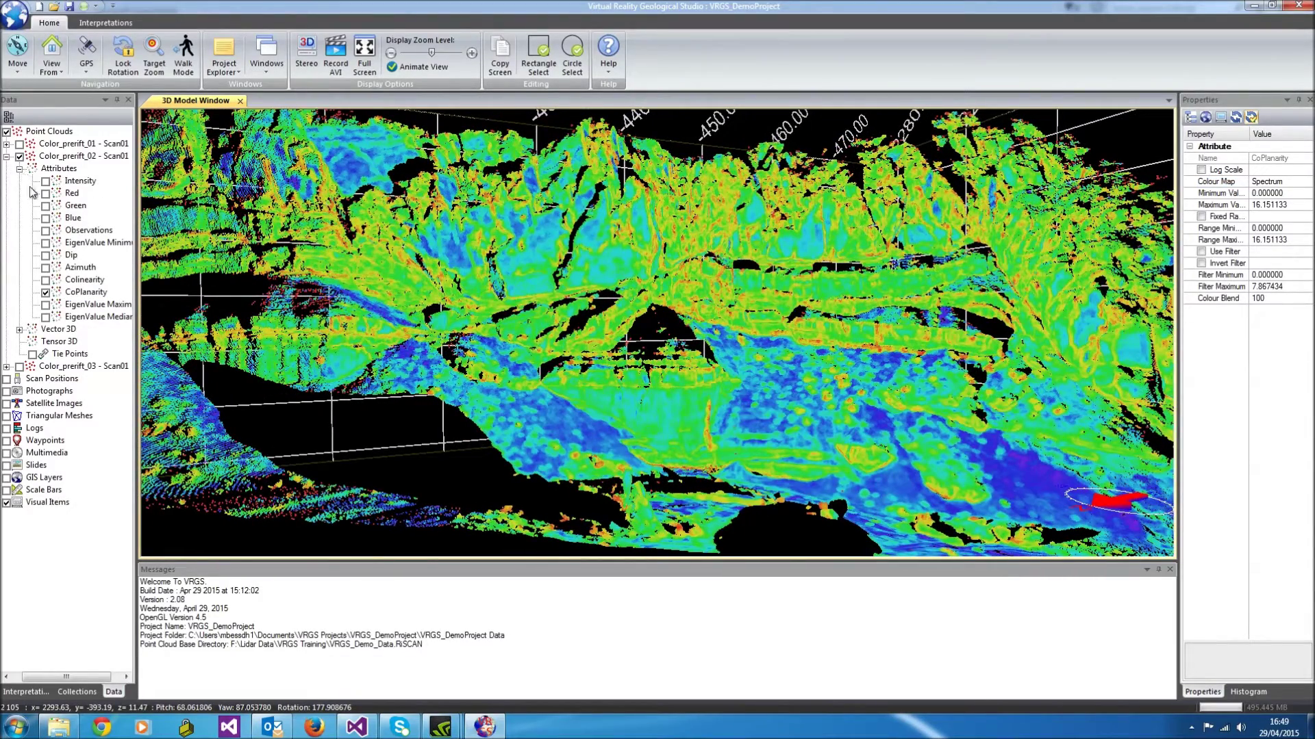
{"action": "left_click", "coordinate": [75, 158]}
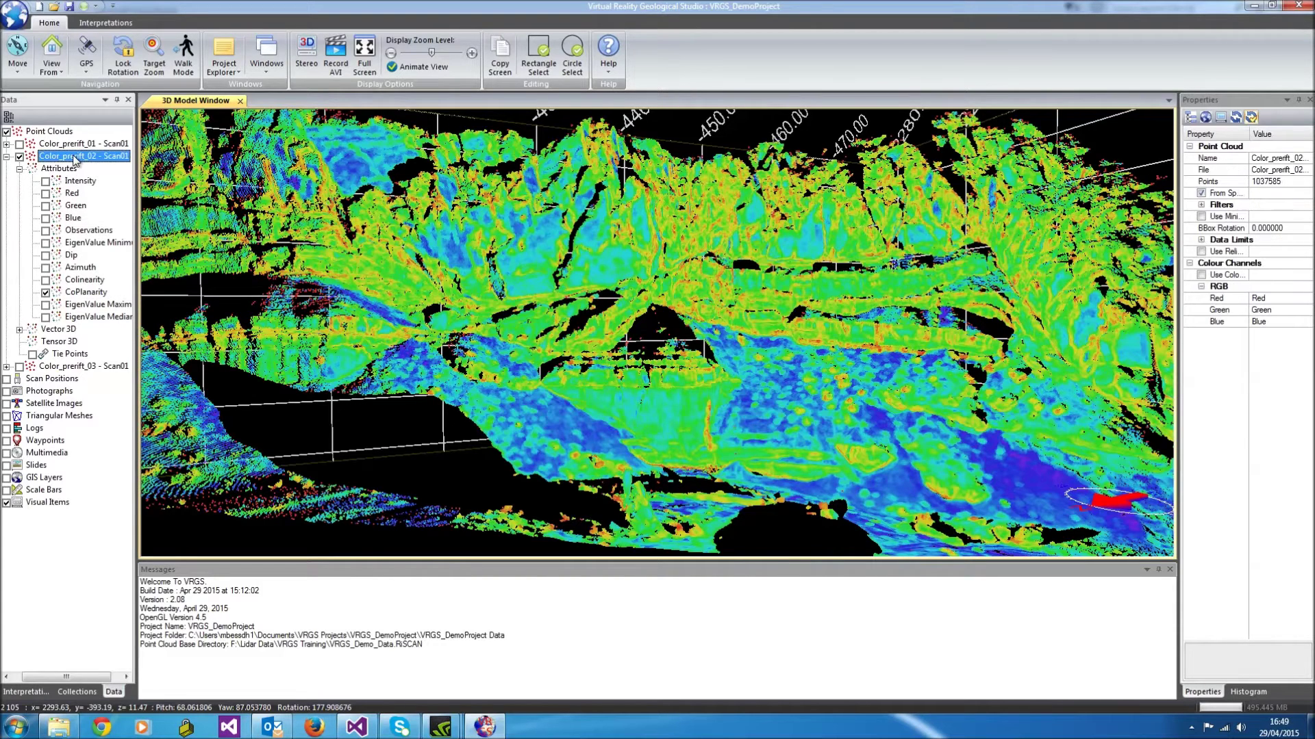
Triangulate the Color_prerift_02 point cloud into a TIN mesh via Operations > Triangulate
{"action": "right_click", "coordinate": [75, 159]}
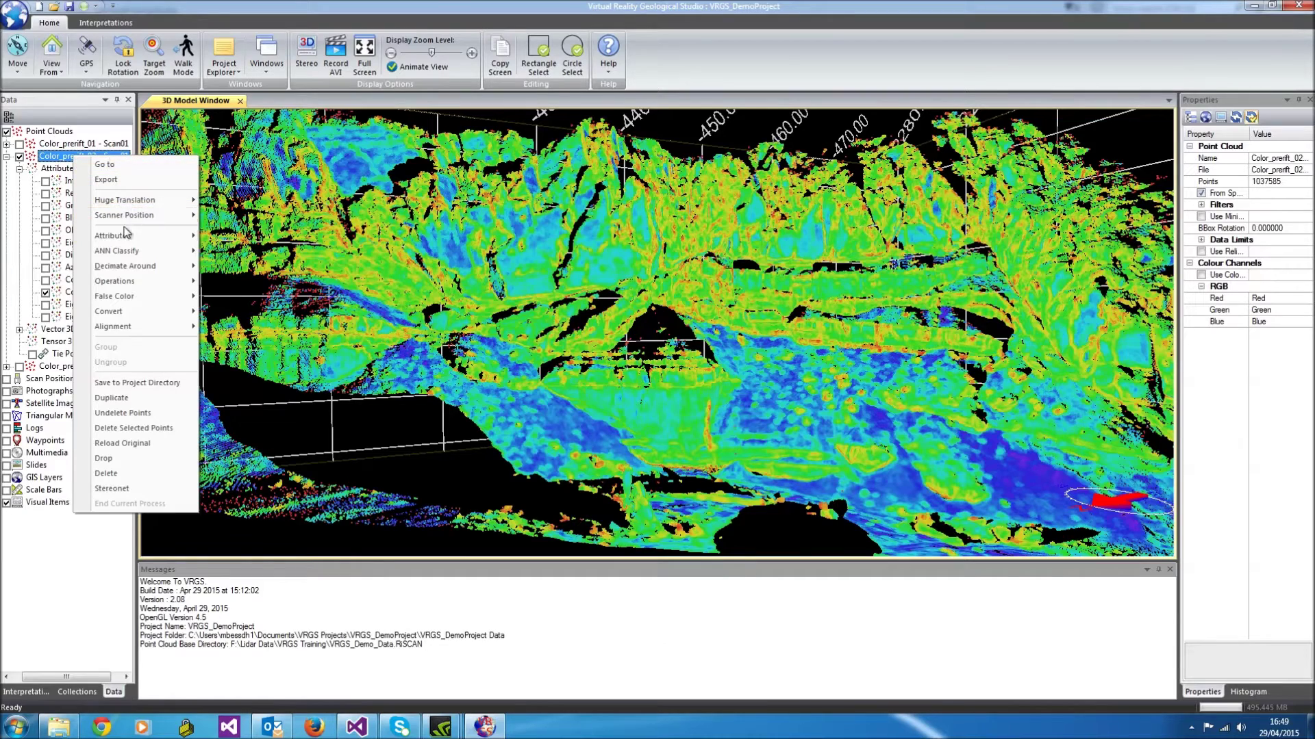
{"action": "mouse_move", "coordinate": [161, 281]}
{"action": "left_click", "coordinate": [241, 283]}
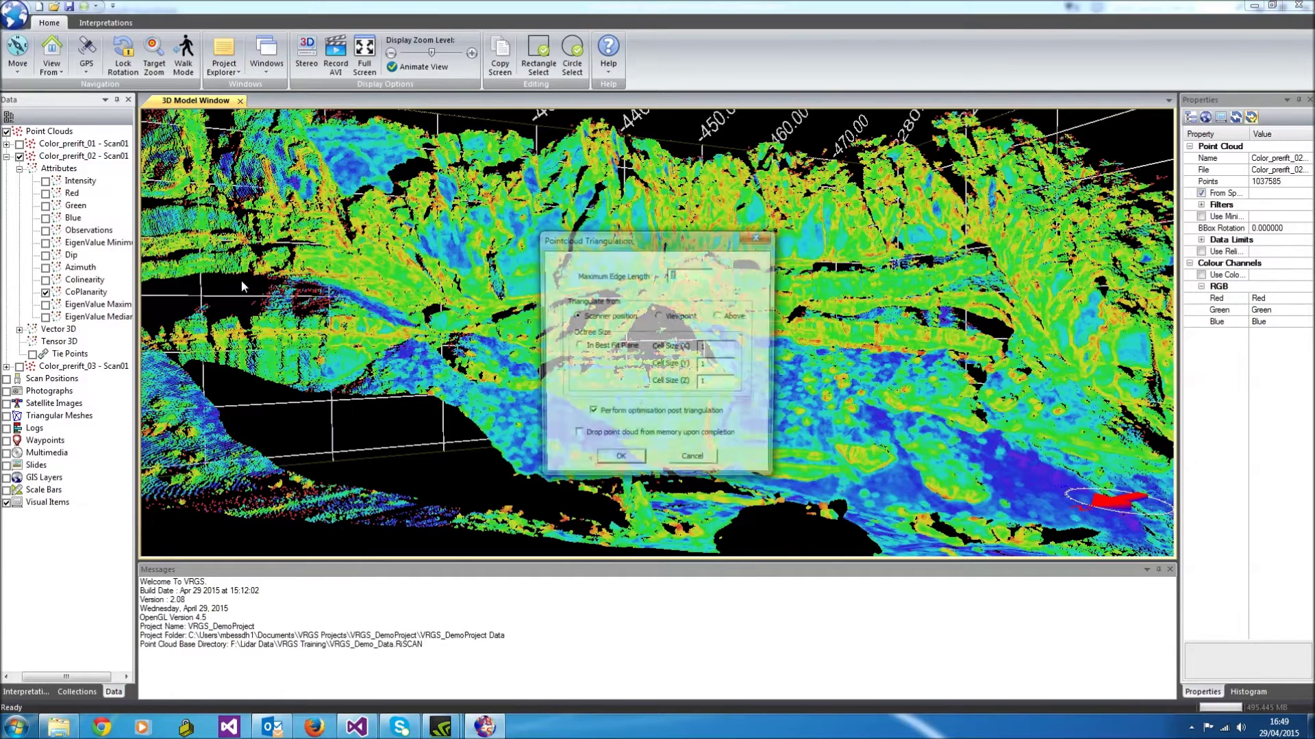
{"action": "left_click", "coordinate": [628, 466]}
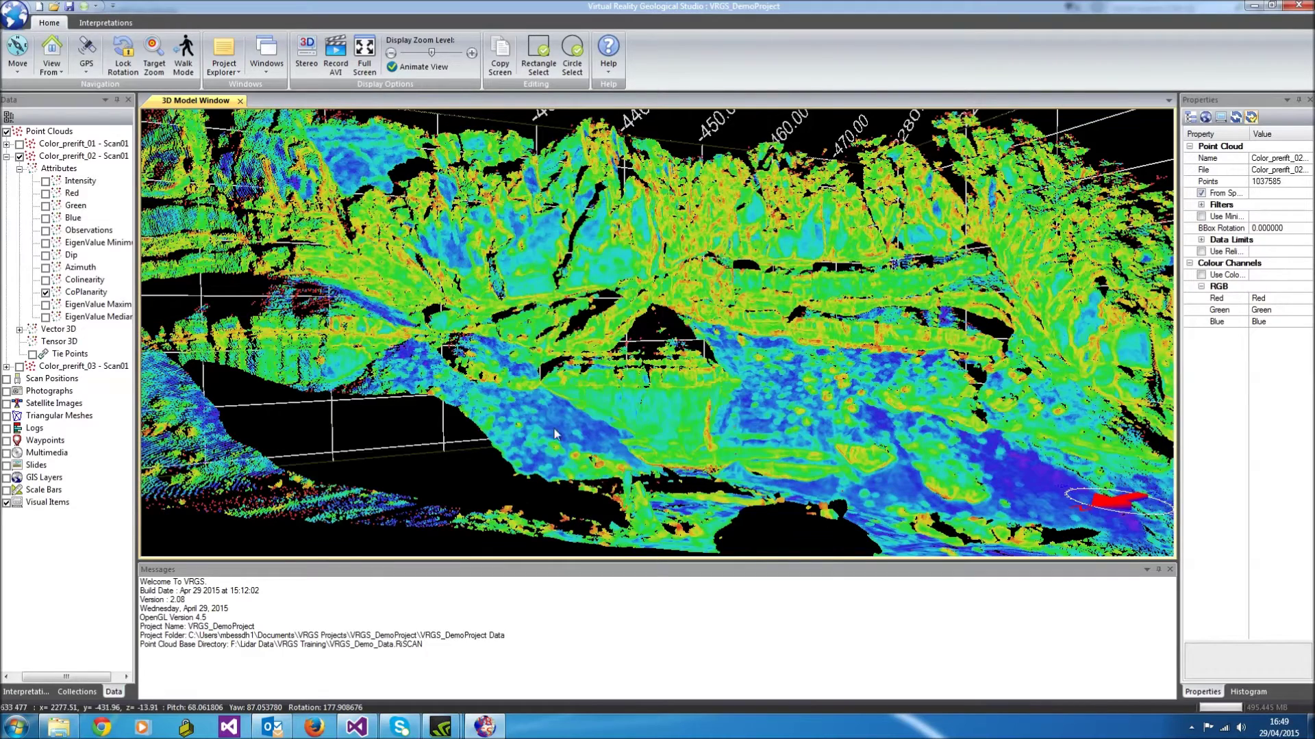
Expand Triangular Meshes and select the new TIN mesh
{"action": "left_click_drag", "start_coordinate": [83, 677], "coordinate": [72, 677]}
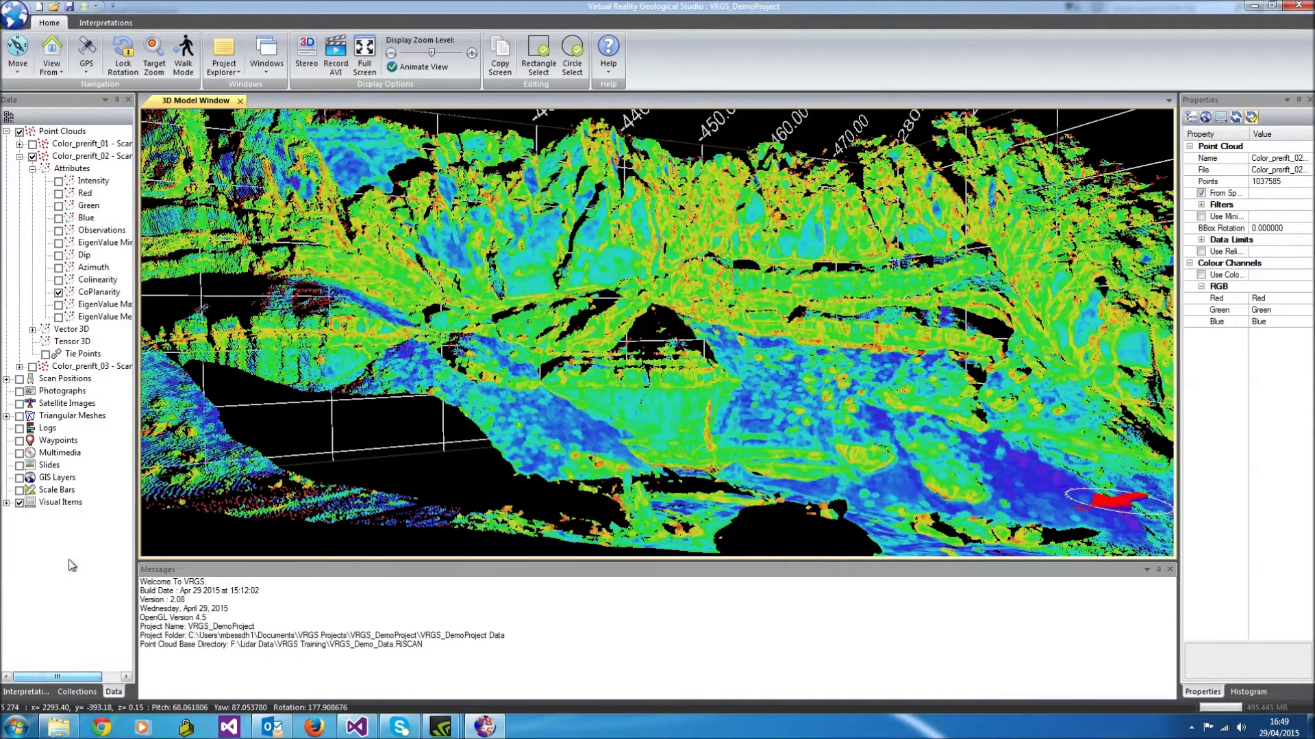
{"action": "left_click", "coordinate": [7, 416]}
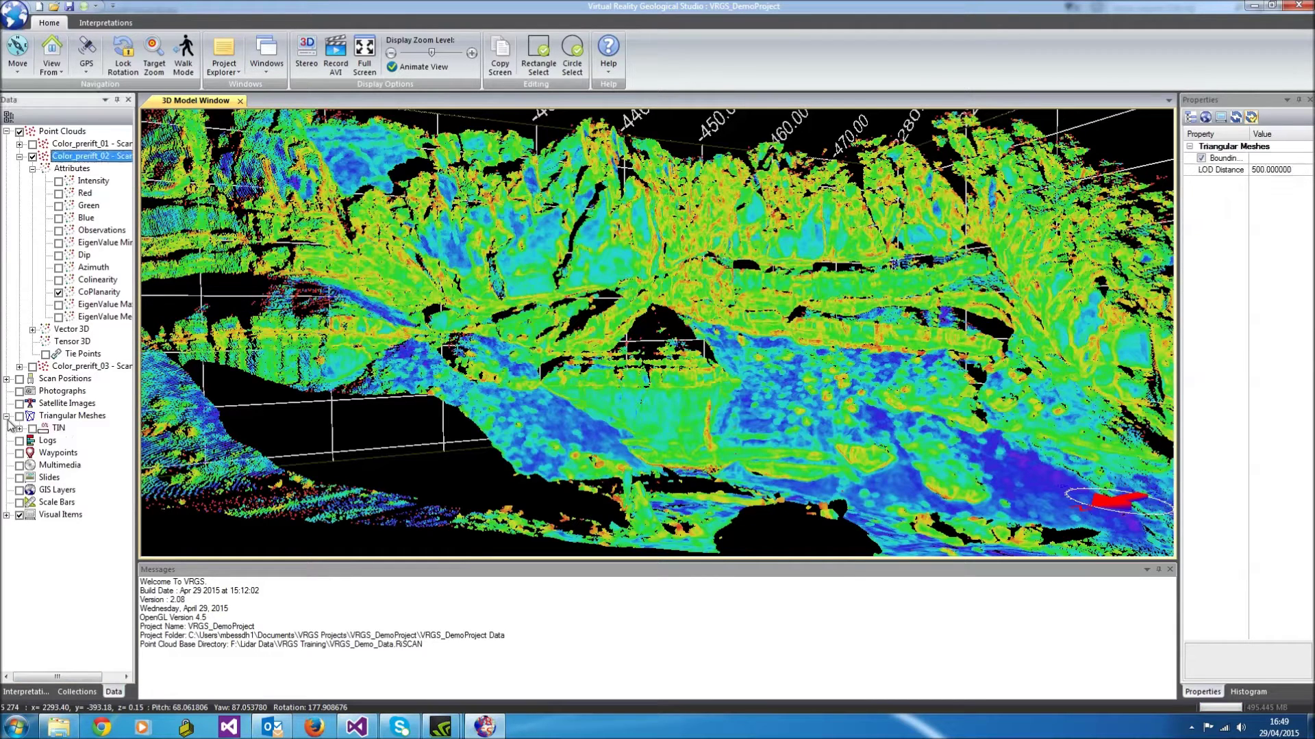
{"action": "left_click", "coordinate": [77, 416]}
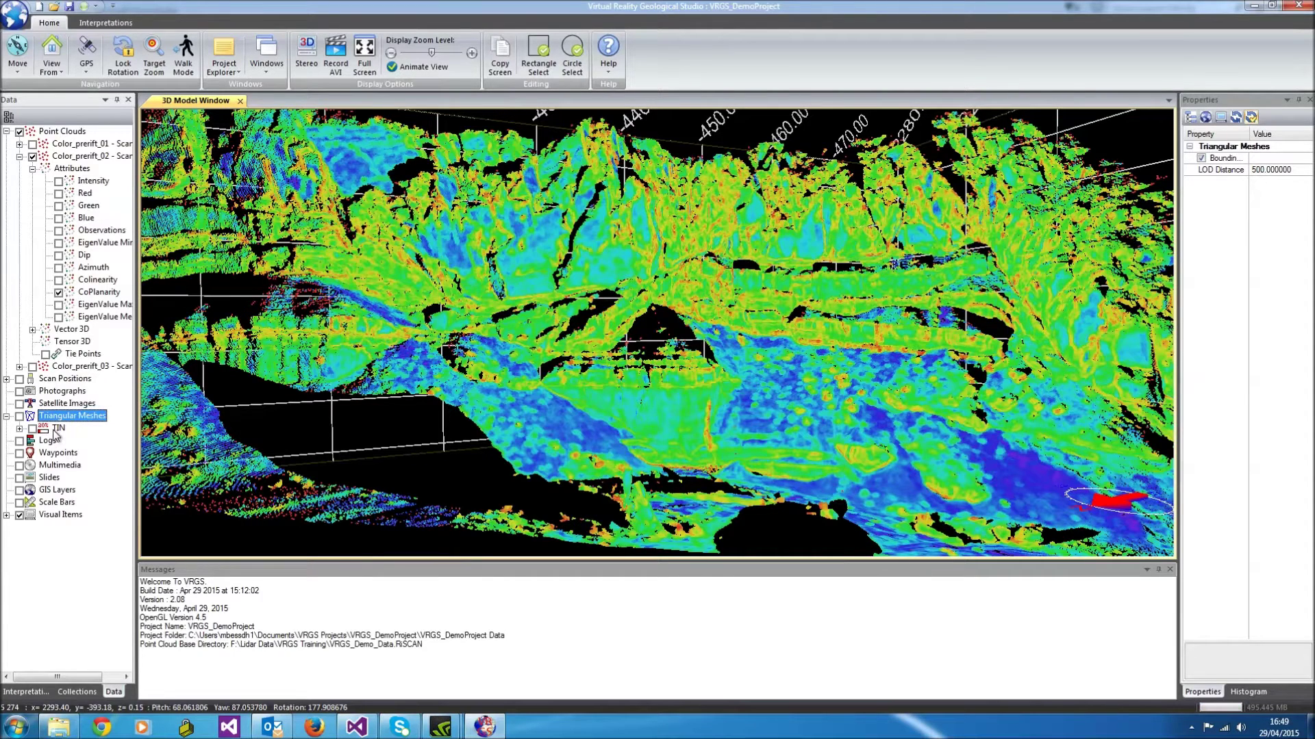
{"action": "left_click", "coordinate": [58, 429]}
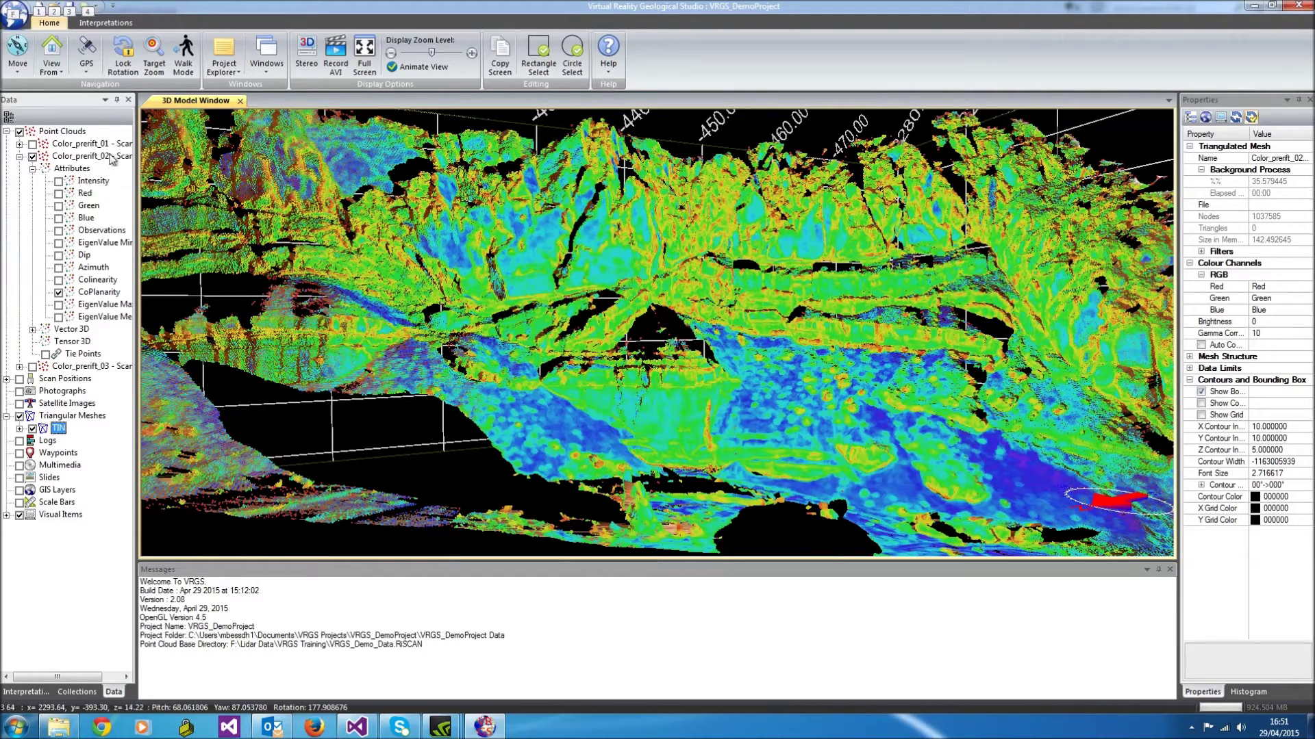
Hide the Color_prerift_02 point cloud so the TIN shows in natural rock colours
{"action": "left_click", "coordinate": [32, 157]}
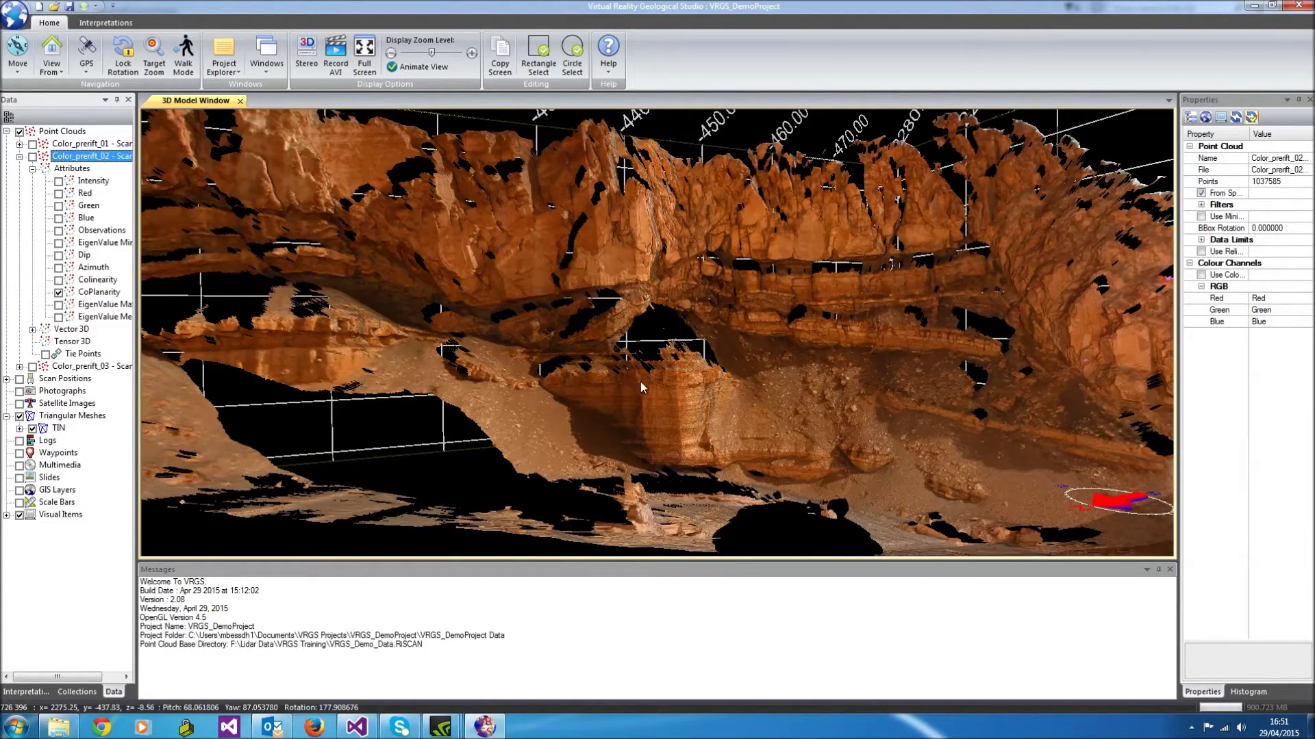
Zoom in on the rock block and enable Show Mesh on the TIN to draw red triangle edges
{"action": "scroll", "coordinate": [685, 384], "scroll_direction": "up", "scroll_amount": 3}
{"action": "scroll", "coordinate": [676, 343], "scroll_direction": "up", "scroll_amount": 5}
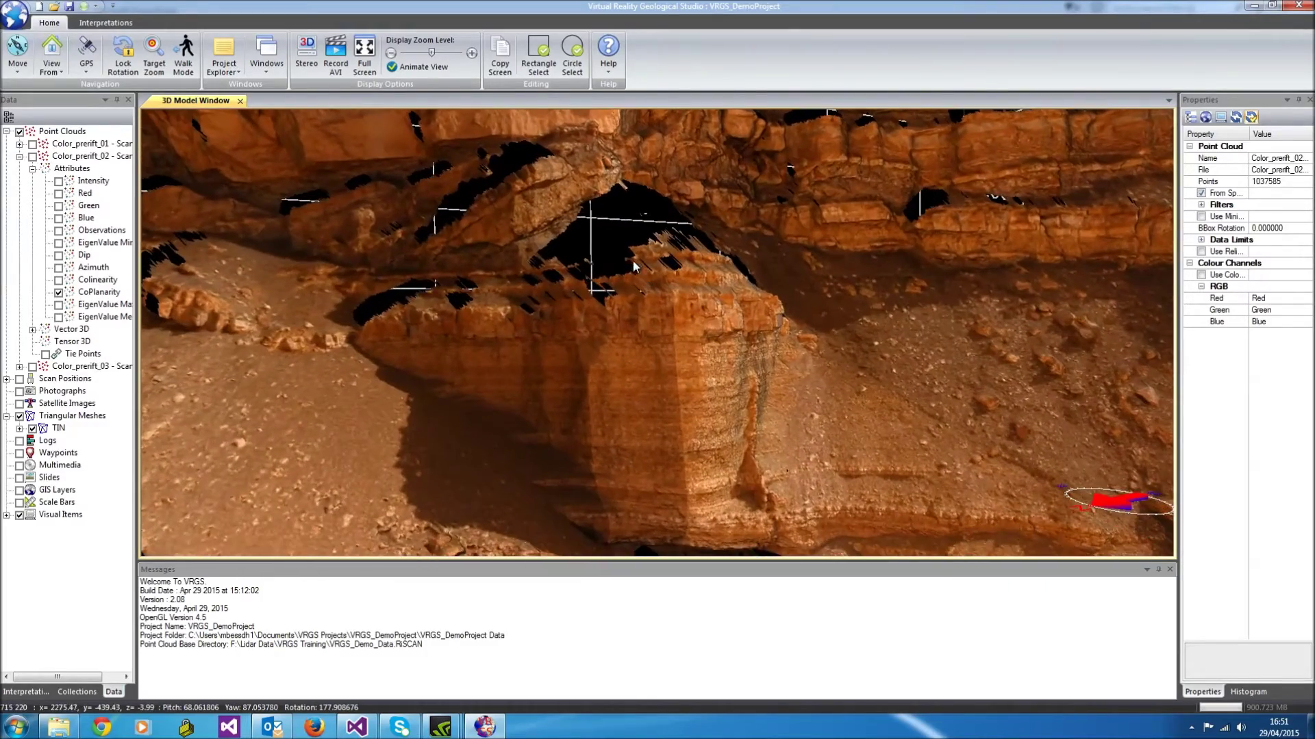
{"action": "left_click_drag", "start_coordinate": [632, 261], "coordinate": [627, 294]}
{"action": "scroll", "coordinate": [610, 236], "scroll_direction": "up", "scroll_amount": 5}
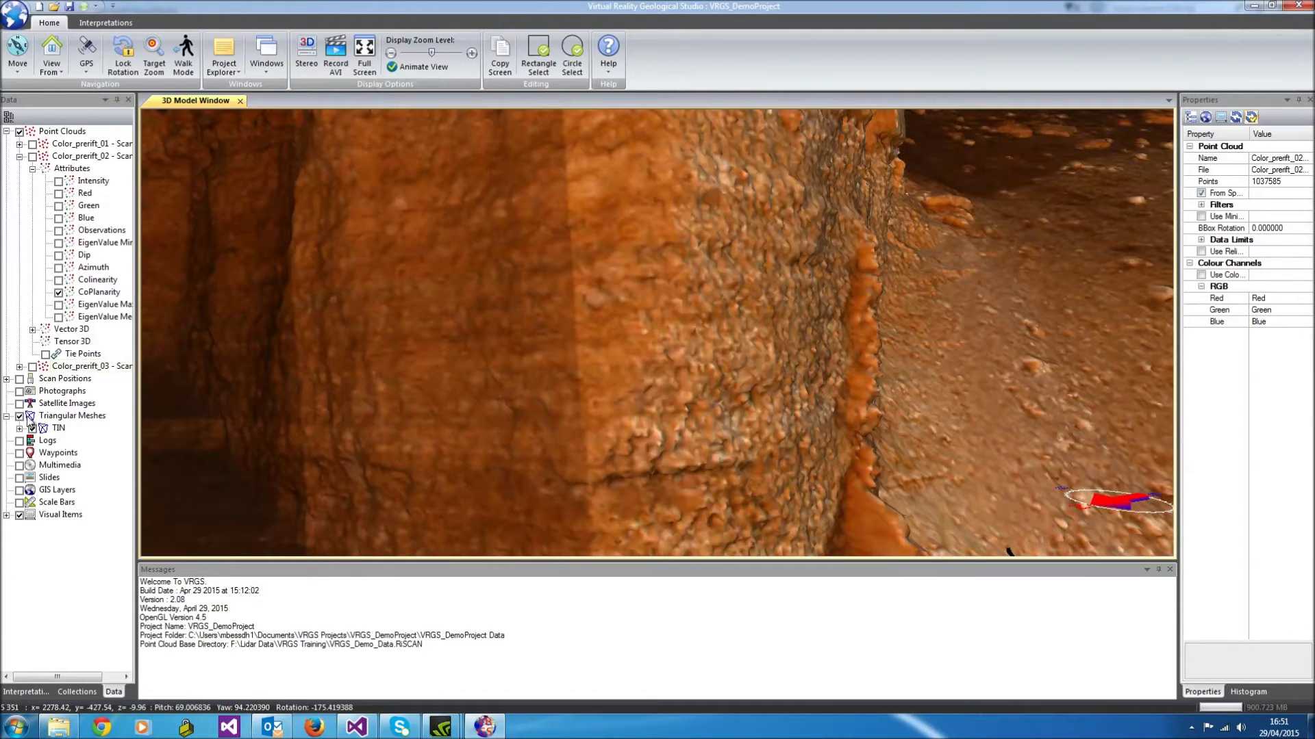
{"action": "left_click", "coordinate": [60, 427]}
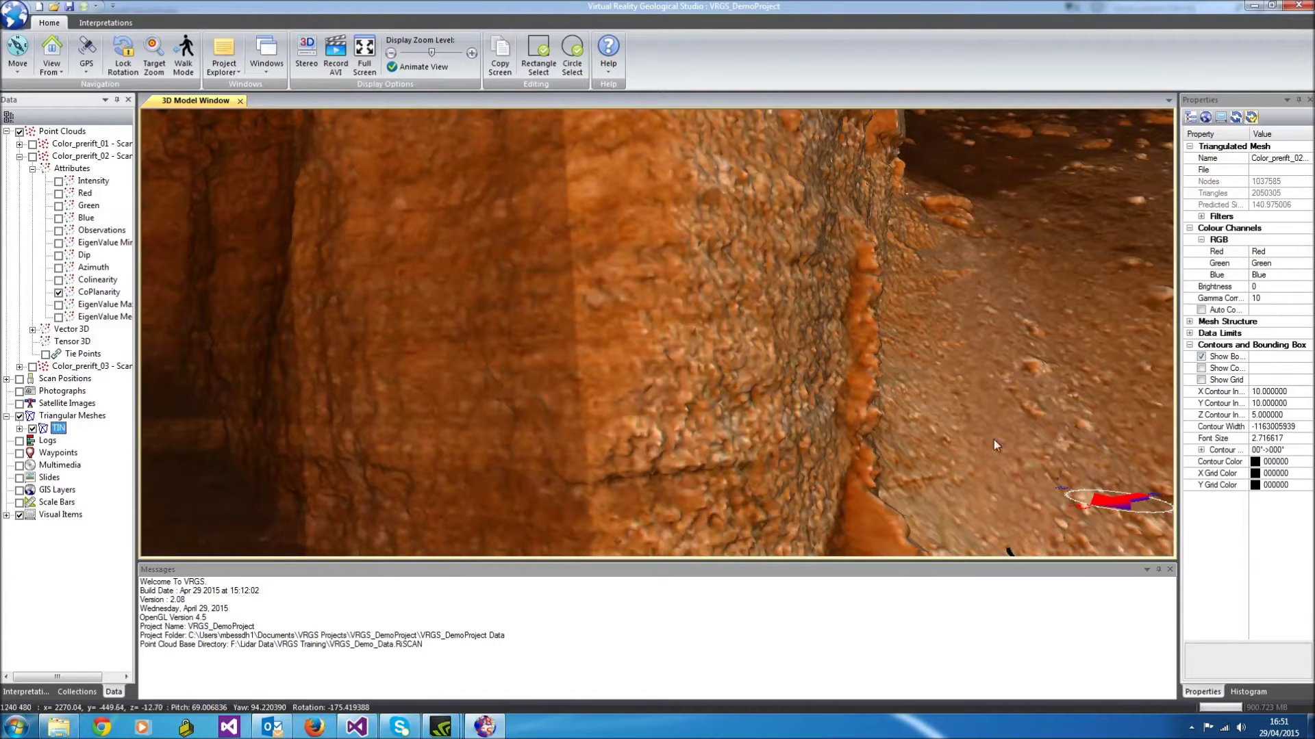
{"action": "left_click", "coordinate": [1189, 321]}
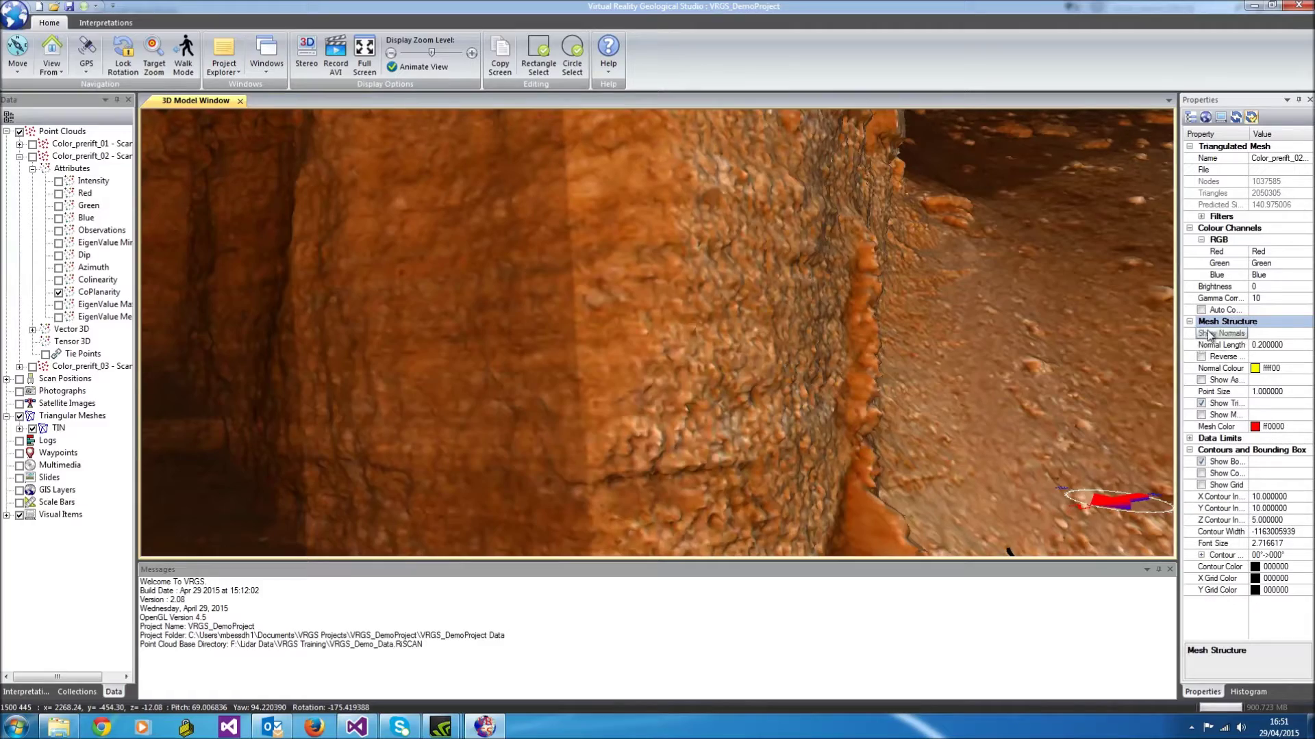
{"action": "left_click", "coordinate": [1204, 416]}
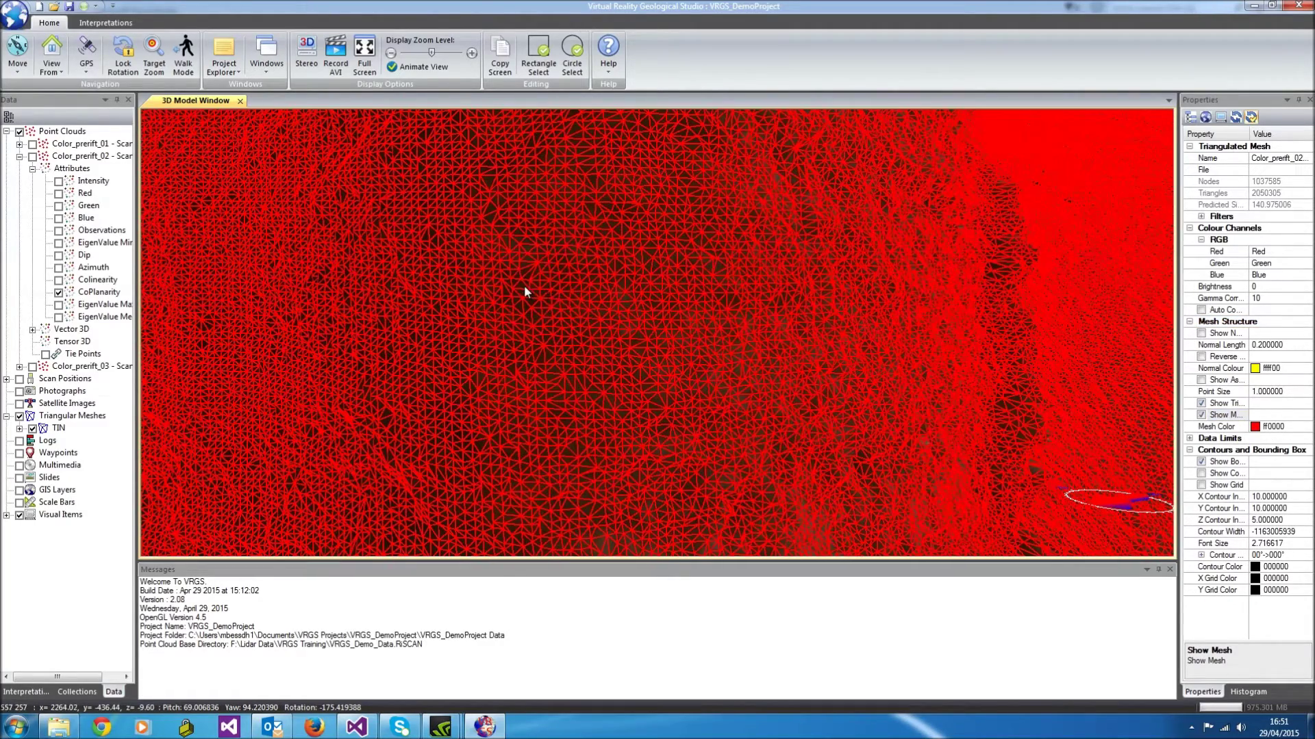
Tilt and zoom over the meshed face, then expand the TIN to list its attributes
{"action": "left_click_drag", "start_coordinate": [535, 327], "coordinate": [645, 364]}
{"action": "scroll", "coordinate": [645, 363], "scroll_direction": "up", "scroll_amount": 3}
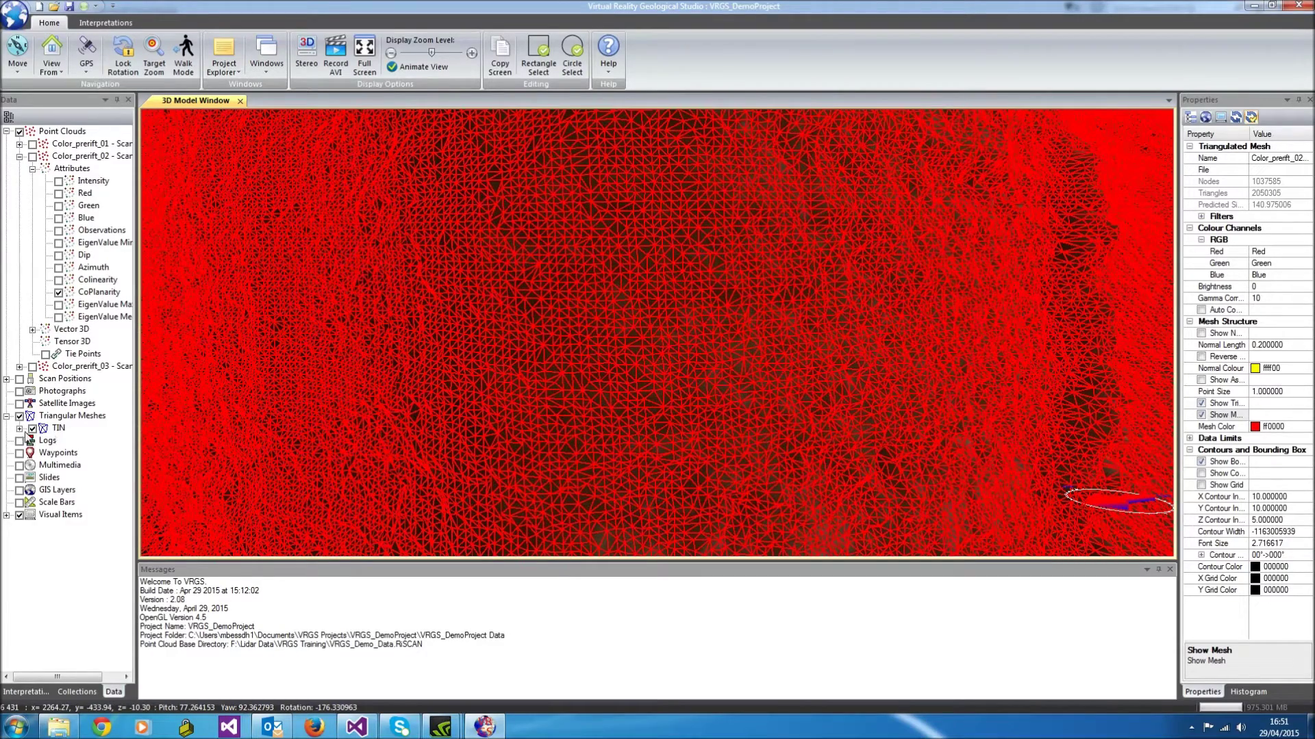
{"action": "left_click", "coordinate": [19, 429]}
{"action": "left_click", "coordinate": [60, 430]}
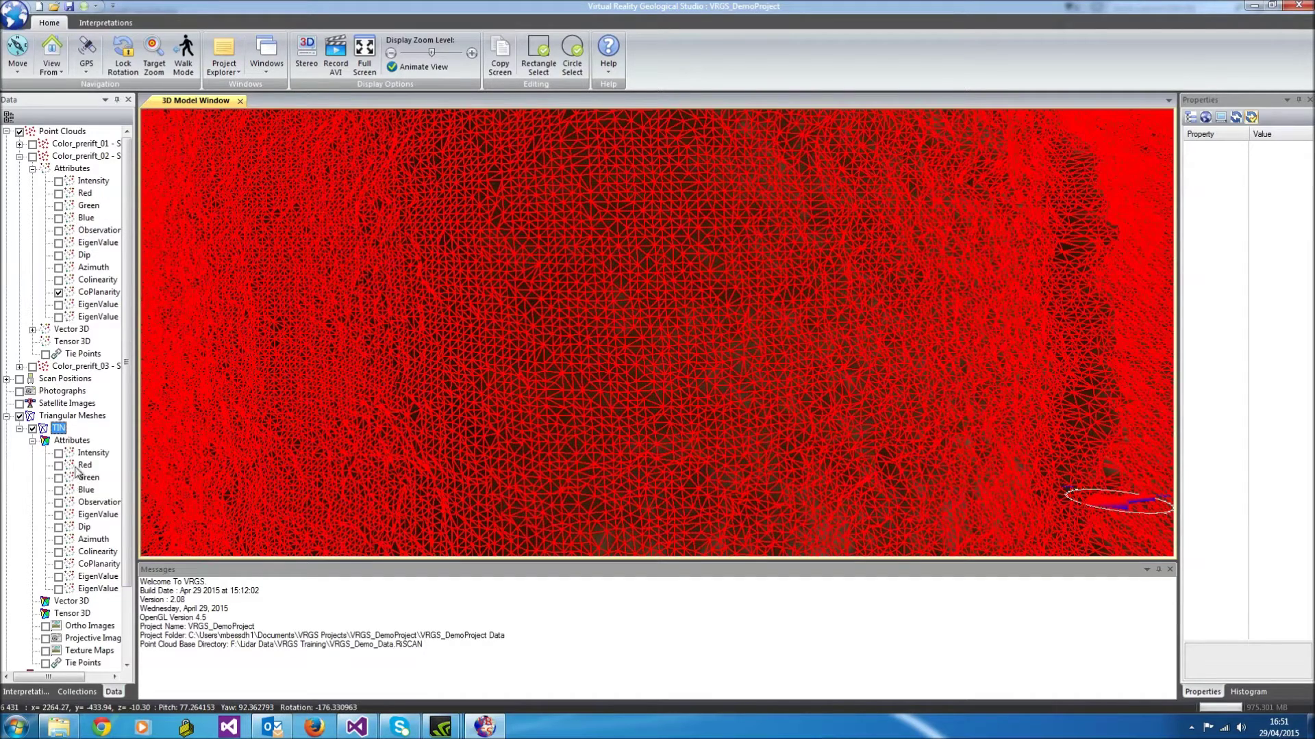
Turn off Show Mesh on the TIN to hide the red wireframe
{"action": "left_click", "coordinate": [58, 428]}
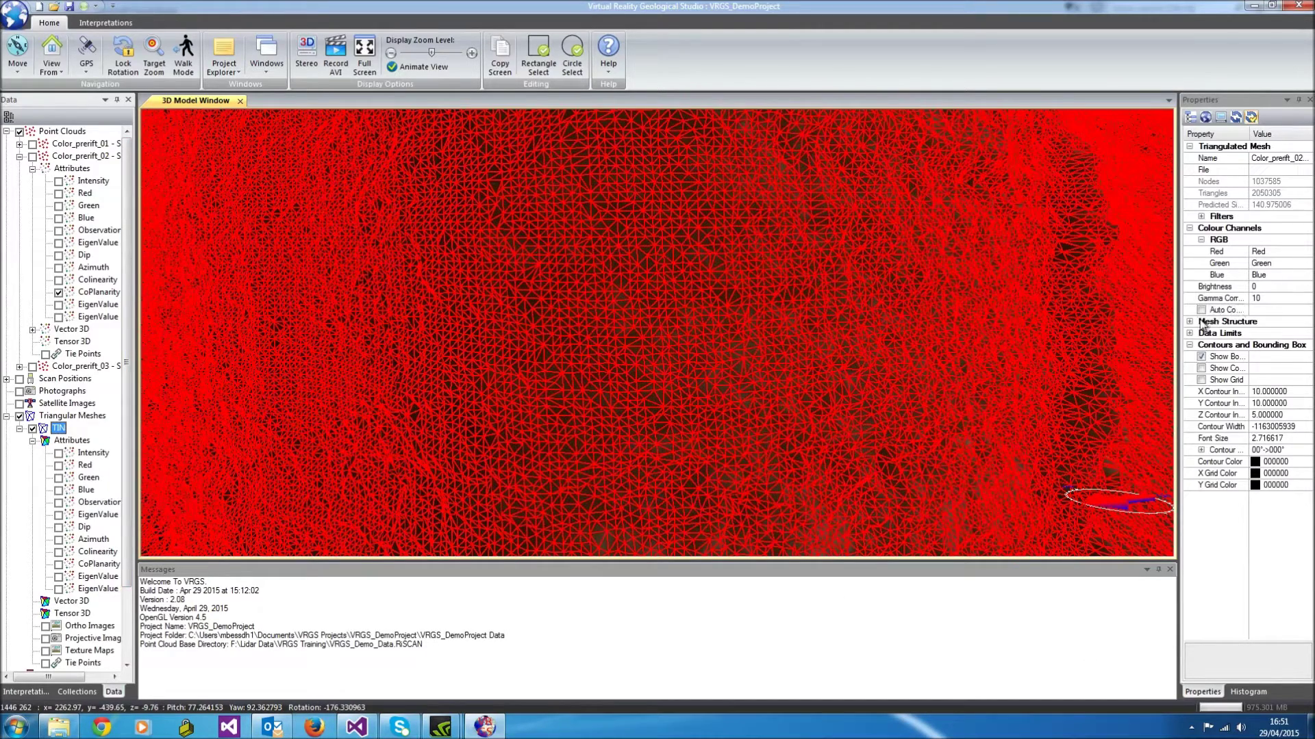
{"action": "left_click", "coordinate": [1189, 321]}
{"action": "left_click", "coordinate": [1203, 415]}
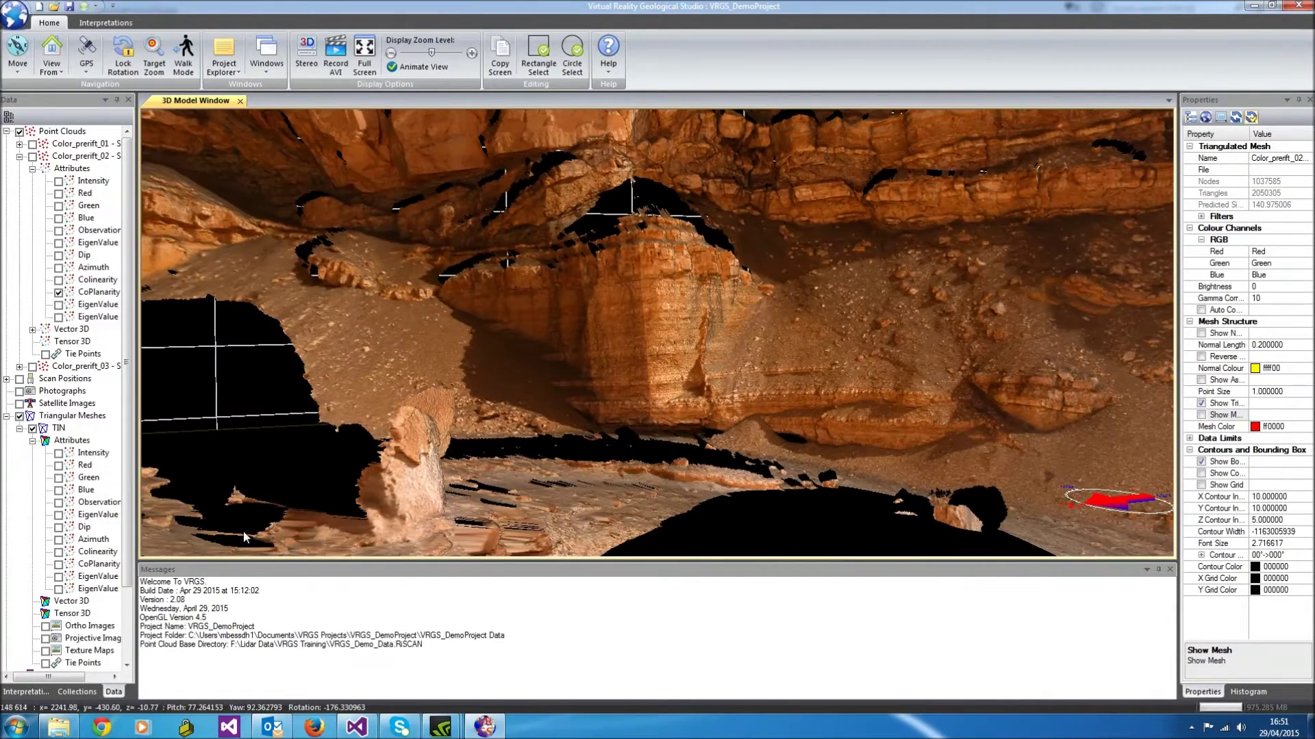
Preview the TIN's CoPlanarity shading and histogram, then switch the shading off
{"action": "left_click", "coordinate": [106, 566]}
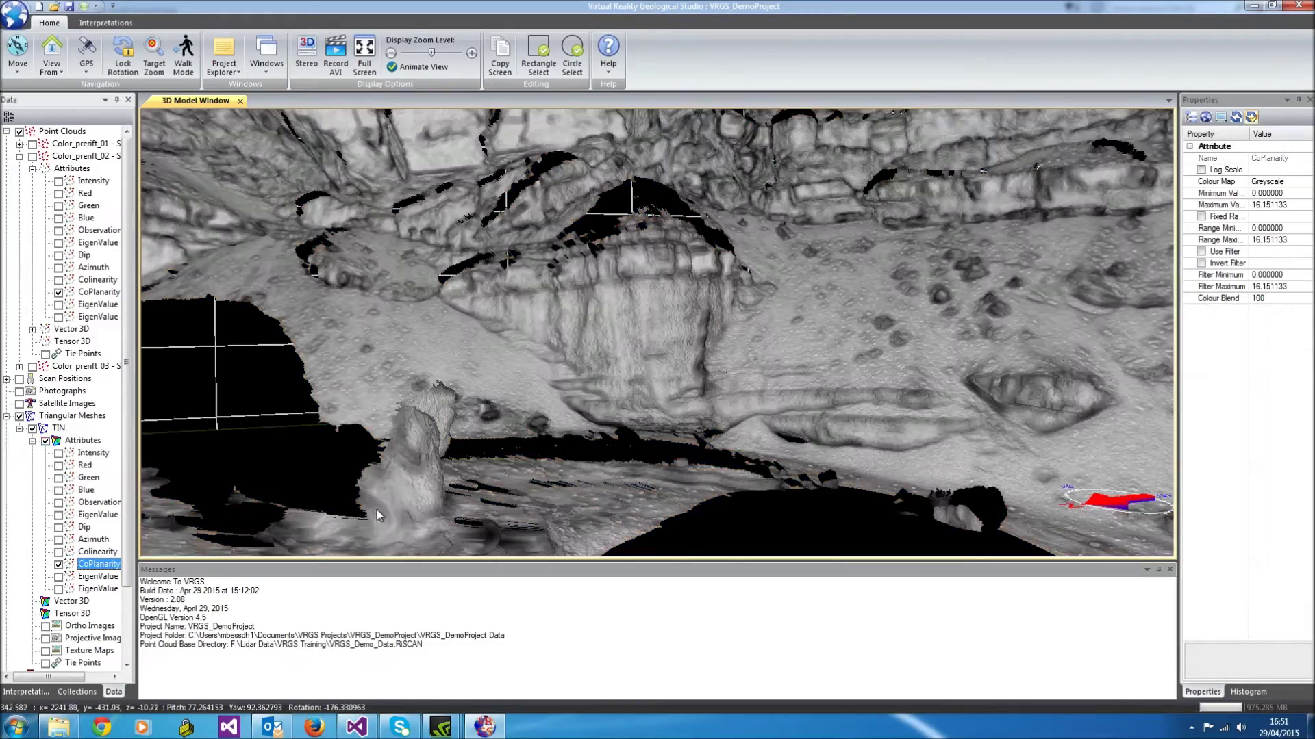
{"action": "left_click_drag", "start_coordinate": [677, 353], "coordinate": [650, 404]}
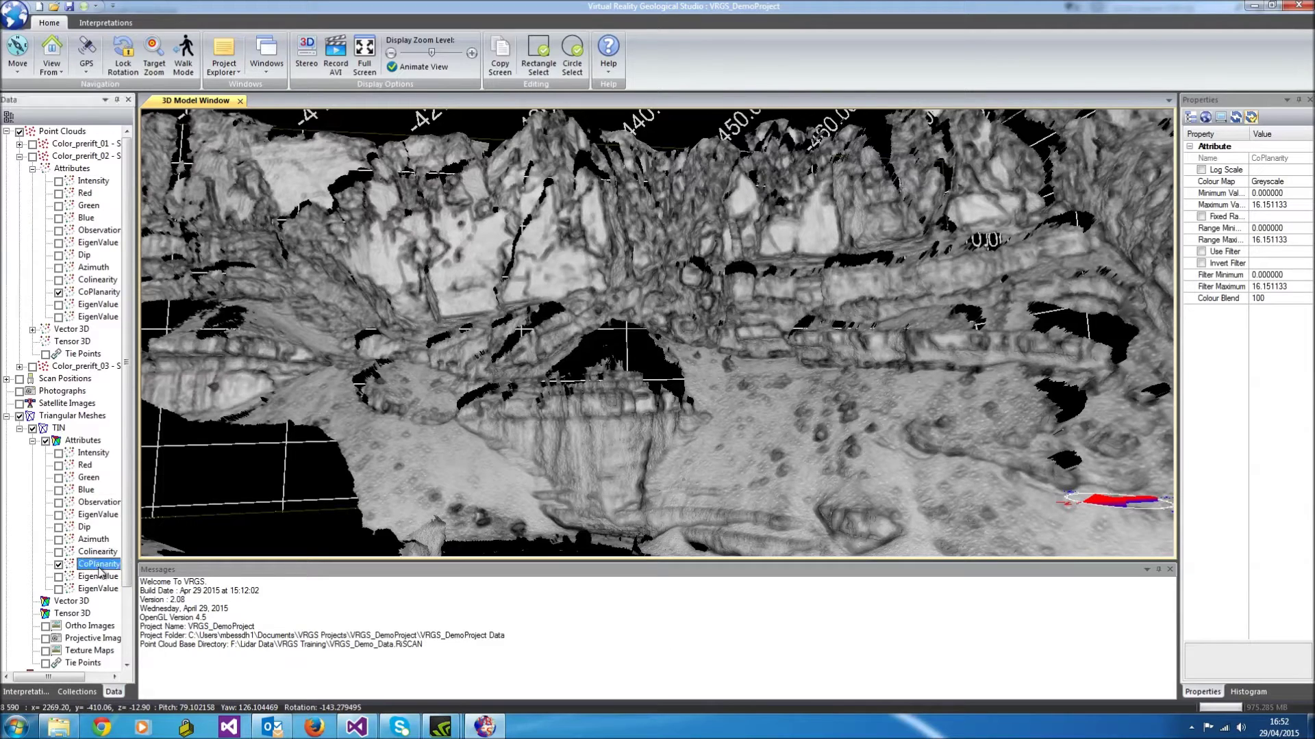
{"action": "left_click", "coordinate": [1249, 691]}
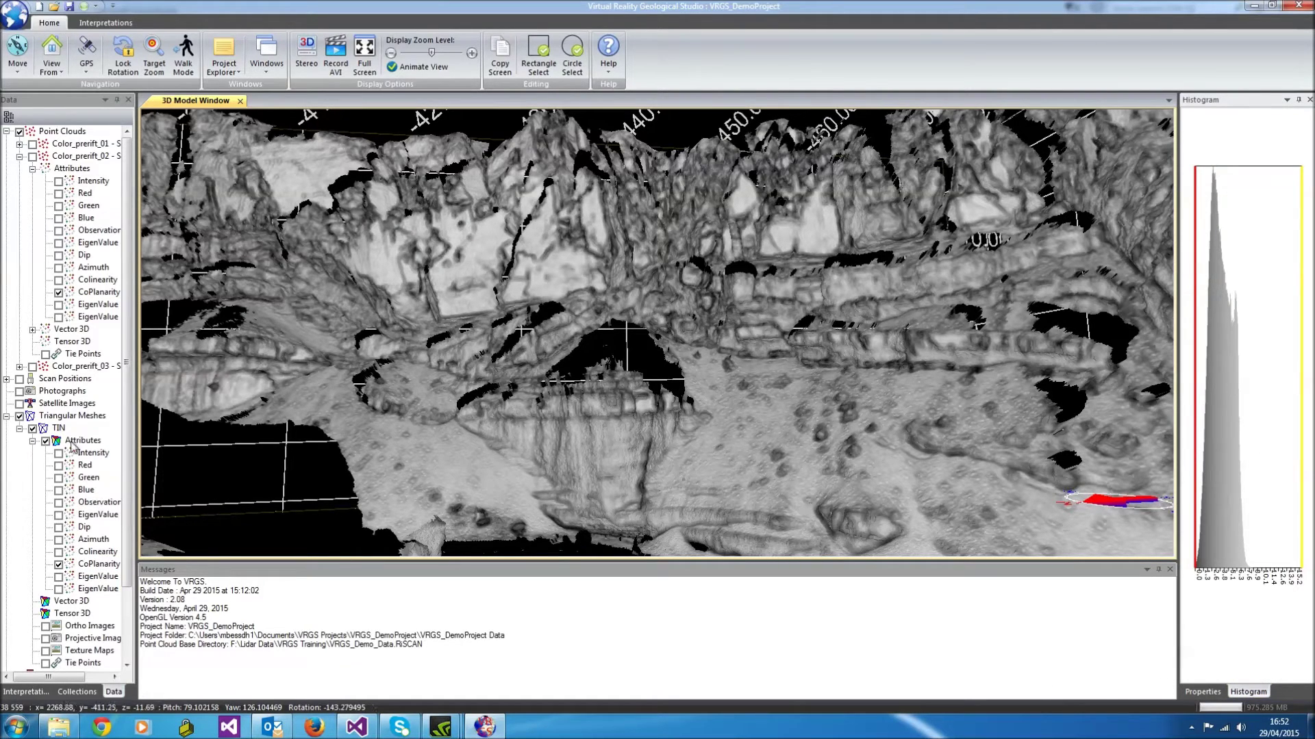
{"action": "left_click", "coordinate": [59, 565]}
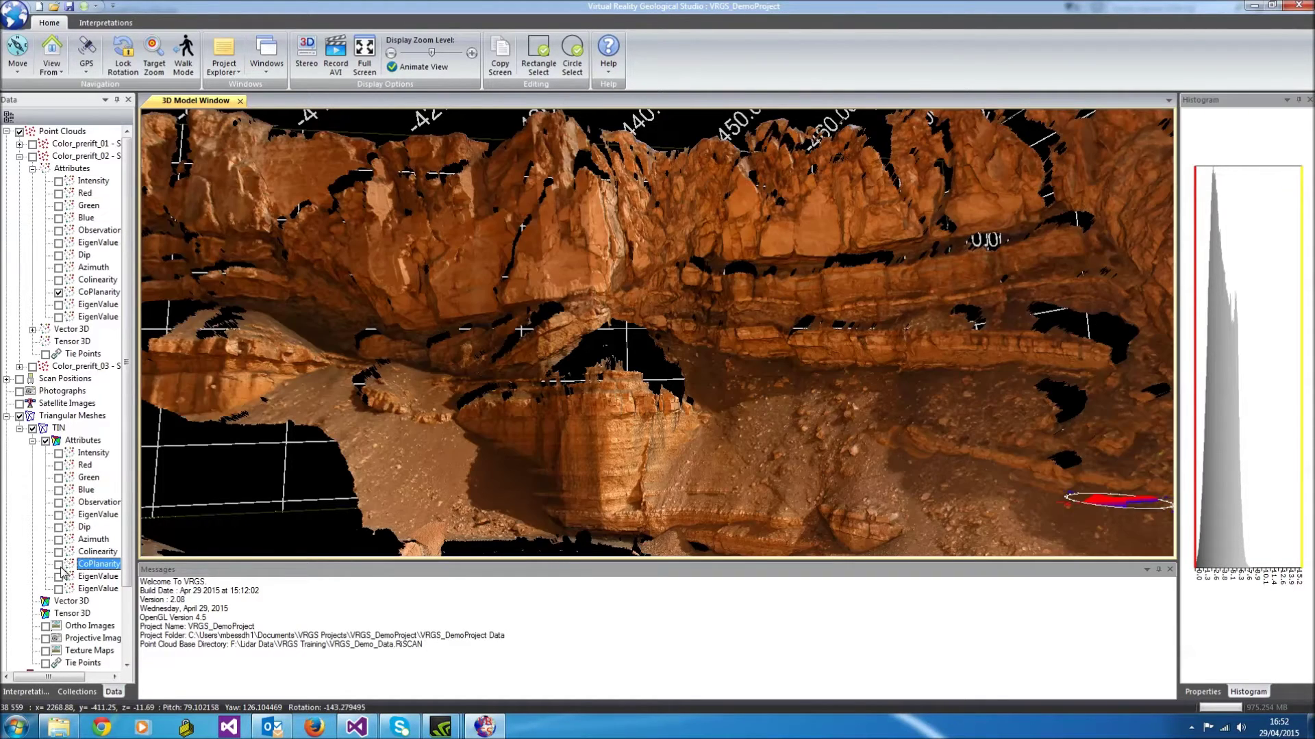
Orbit close onto the steep fractured face and bring up the Interpretations tools
{"action": "left_click_drag", "start_coordinate": [502, 240], "coordinate": [683, 110]}
{"action": "left_click_drag", "start_coordinate": [604, 228], "coordinate": [550, 358]}
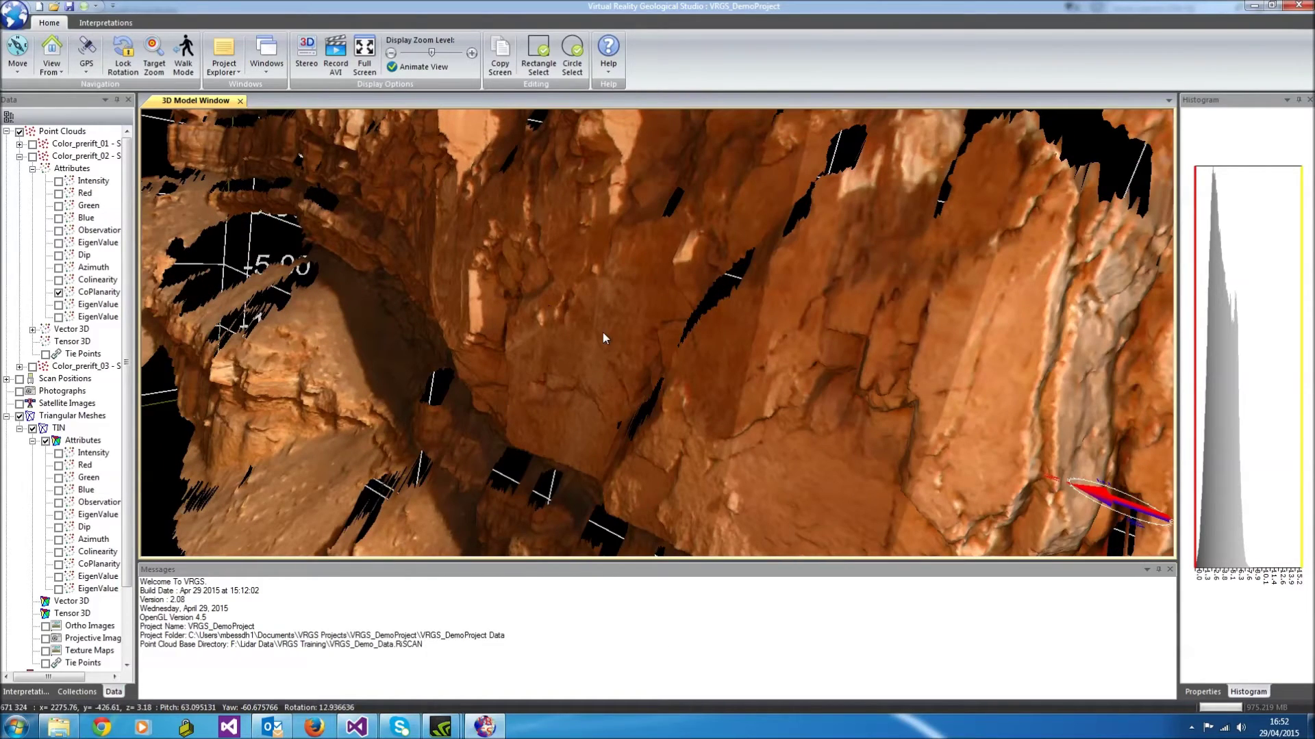
{"action": "left_click_drag", "start_coordinate": [629, 319], "coordinate": [669, 302]}
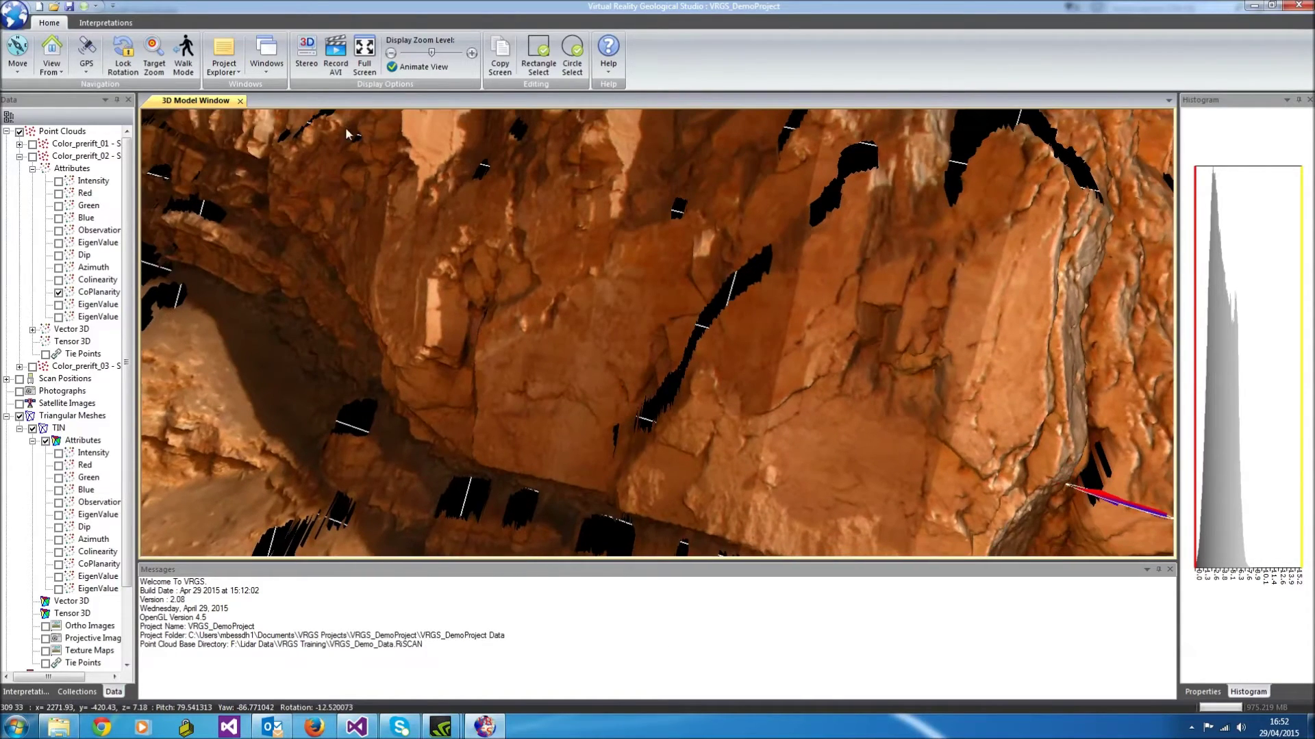
{"action": "left_click", "coordinate": [95, 23]}
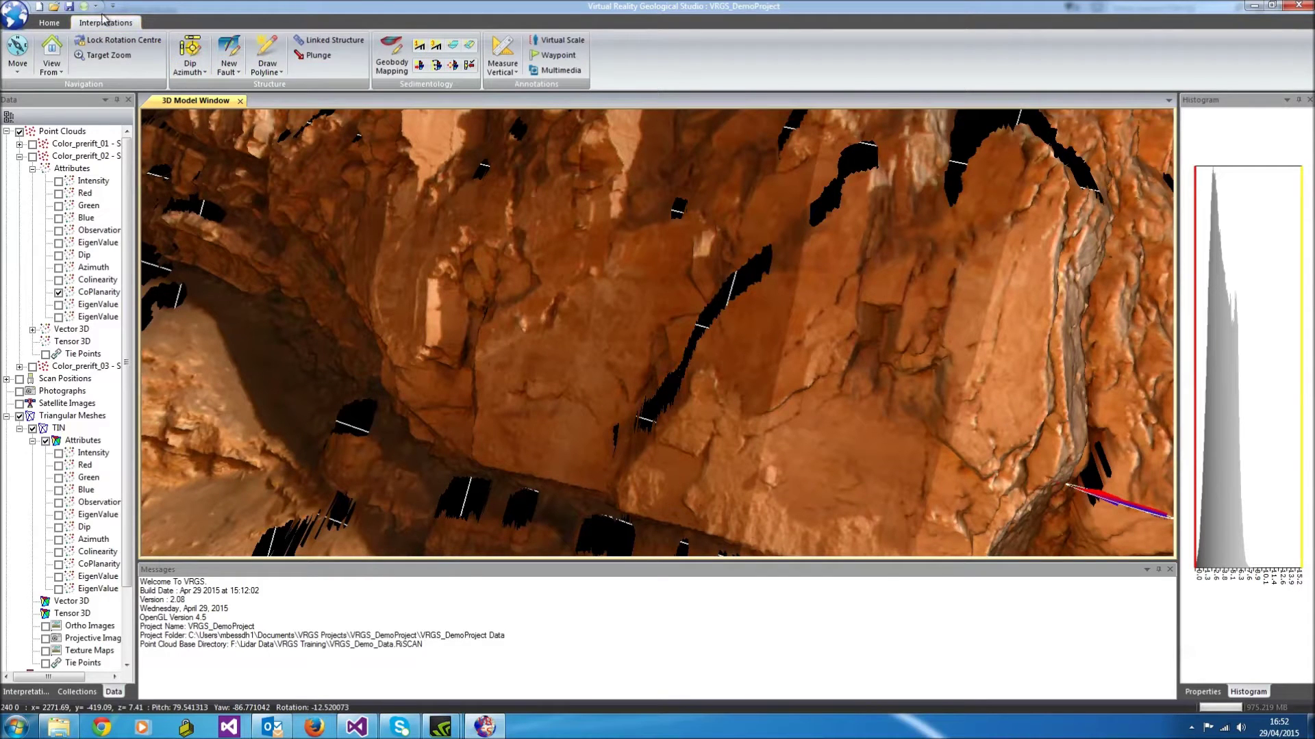
Place BedAttitude_0 on the fracture face (dip 88.69°, azimuth 101.39°) and begin a polyline
{"action": "left_click", "coordinate": [182, 55]}
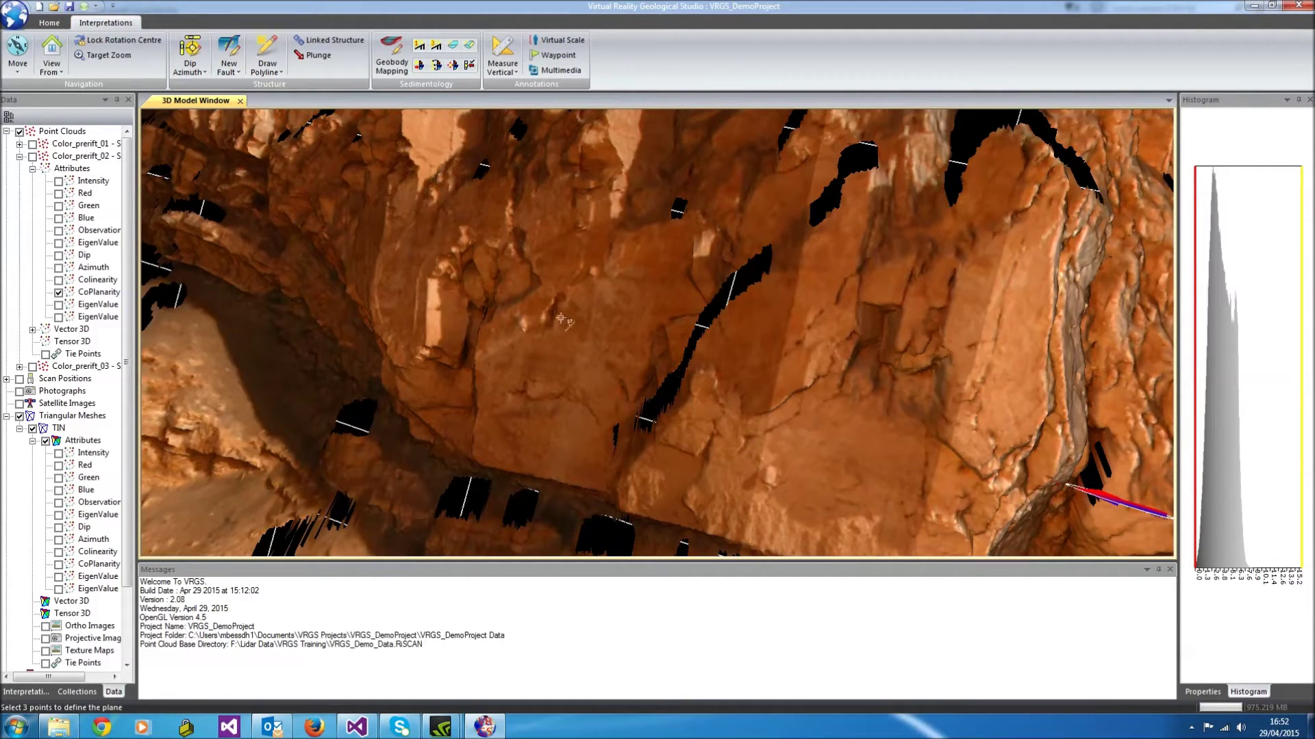
{"action": "left_click", "coordinate": [612, 340]}
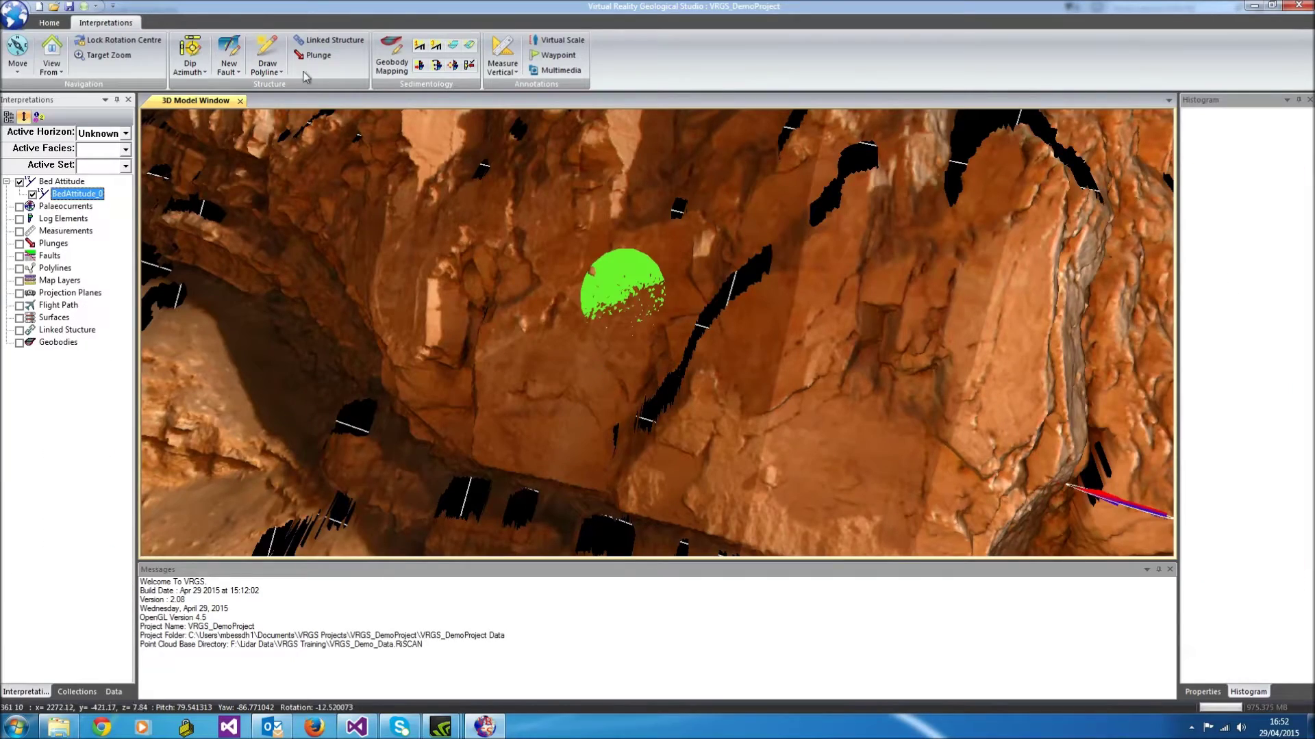
{"action": "mouse_move", "coordinate": [605, 284]}
{"action": "middle_mouse_down"}
{"action": "mouse_move", "coordinate": [474, 323]}
{"action": "mouse_move", "coordinate": [525, 319]}
{"action": "mouse_move", "coordinate": [611, 277]}
{"action": "middle_mouse_up"}
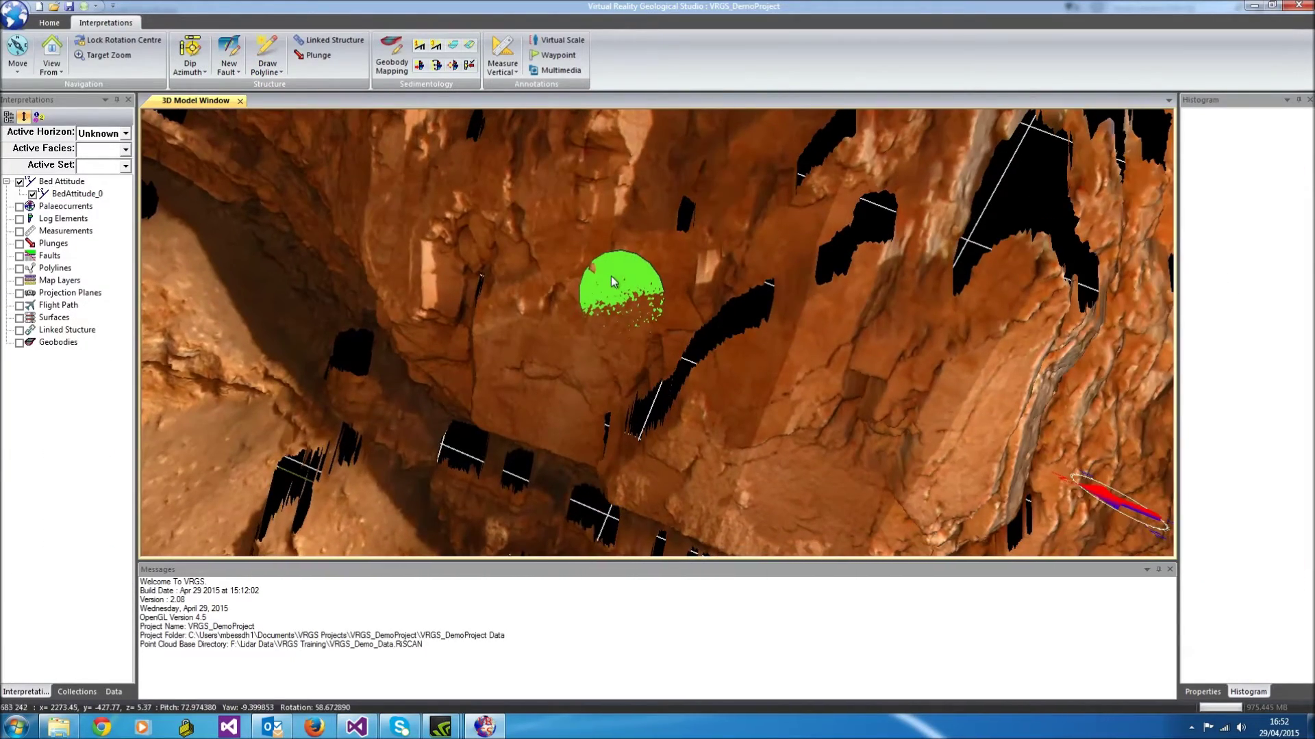
{"action": "left_click", "coordinate": [1203, 692]}
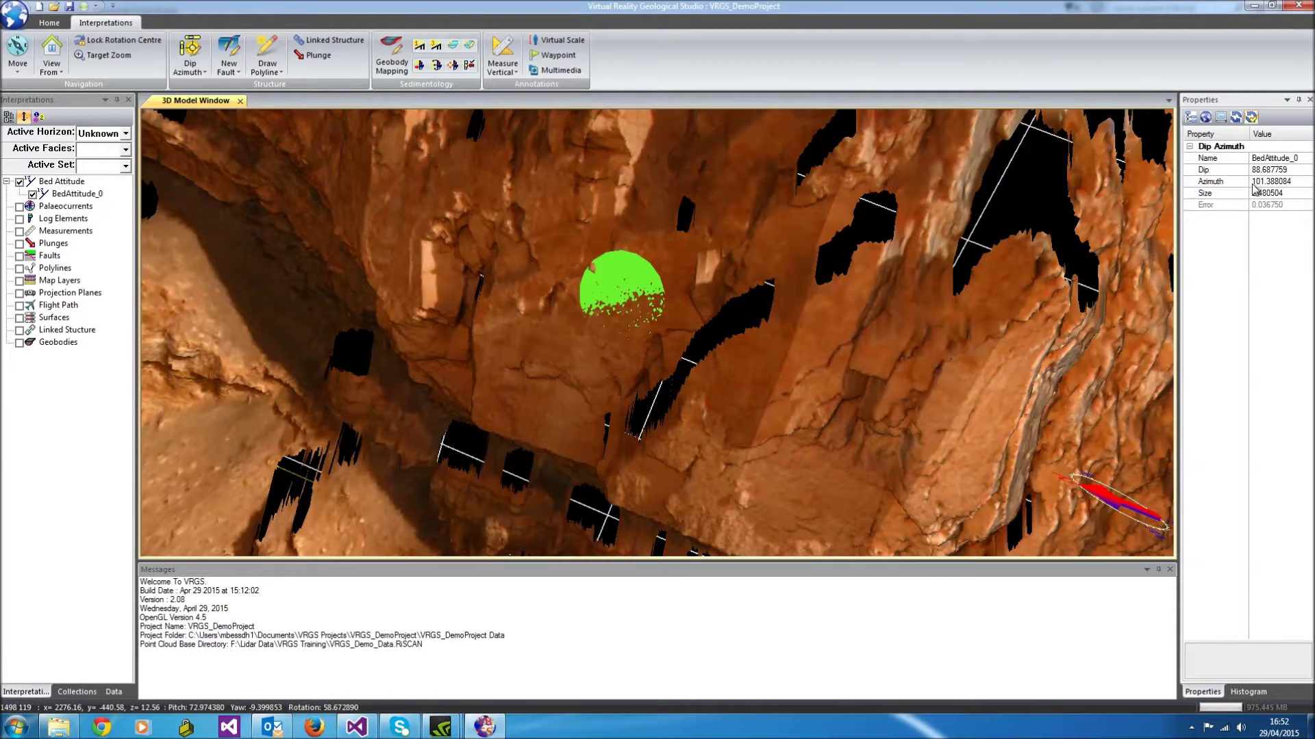
{"action": "middle_click_drag", "start_coordinate": [592, 331], "coordinate": [536, 422]}
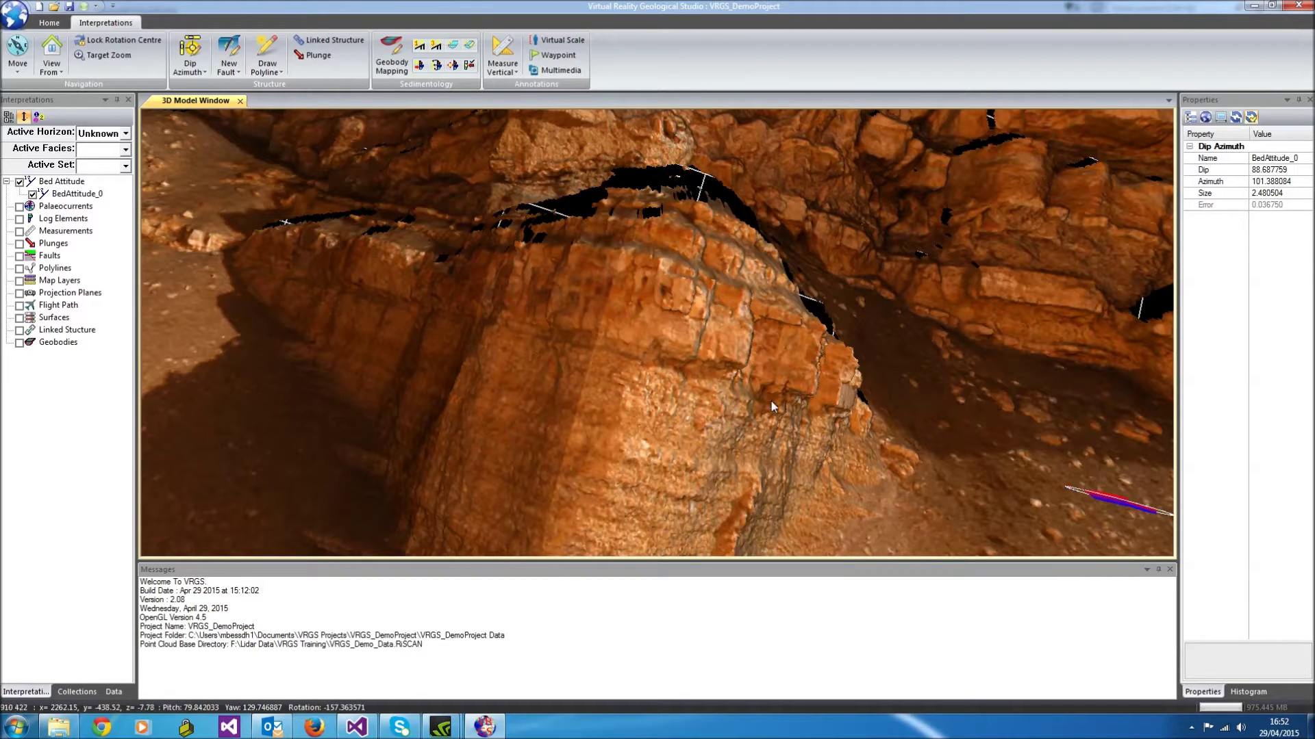
{"action": "left_click", "coordinate": [266, 53]}
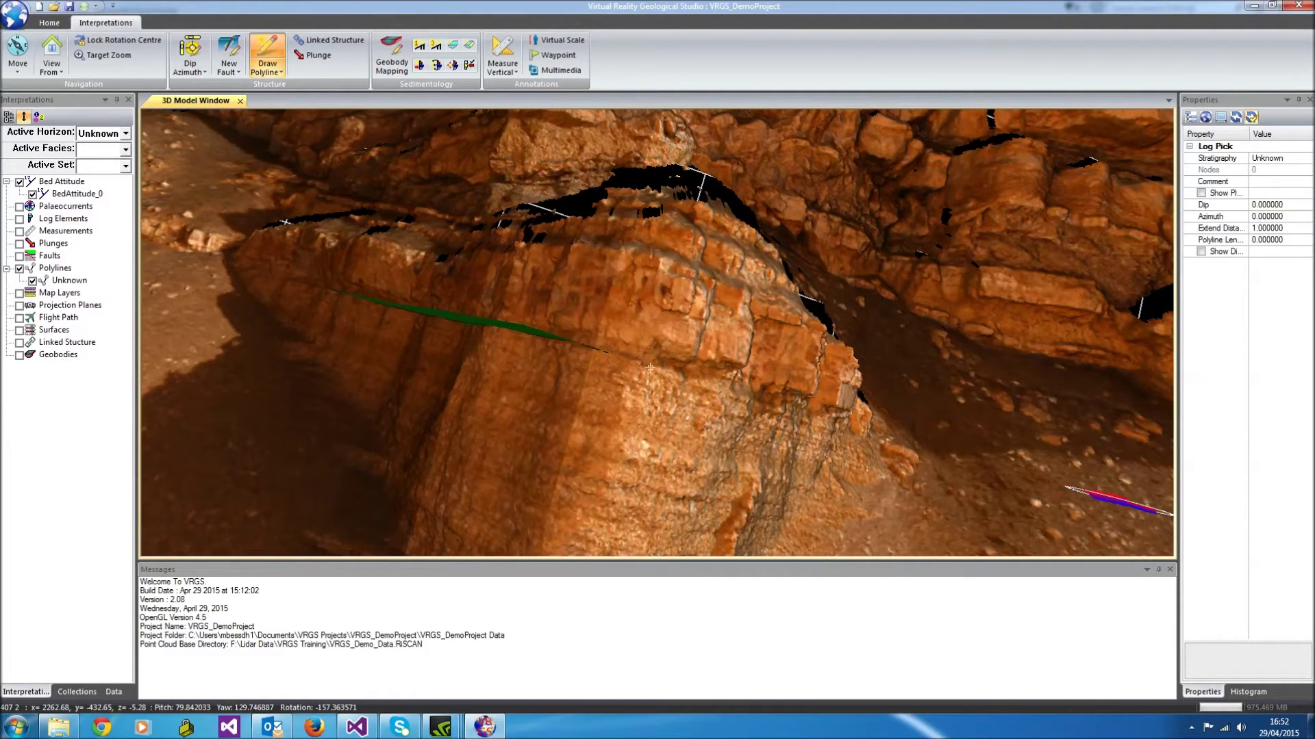
Trace a 12-node horizon polyline along the block's top and inspect it
{"action": "mouse_move", "coordinate": [721, 392]}
{"action": "left_mouse_down"}
{"action": "mouse_move", "coordinate": [825, 426]}
{"action": "mouse_move", "coordinate": [677, 490]}
{"action": "mouse_move", "coordinate": [611, 362]}
{"action": "mouse_move", "coordinate": [632, 302]}
{"action": "mouse_move", "coordinate": [522, 322]}
{"action": "left_mouse_up"}
{"action": "right_click", "coordinate": [825, 426]}
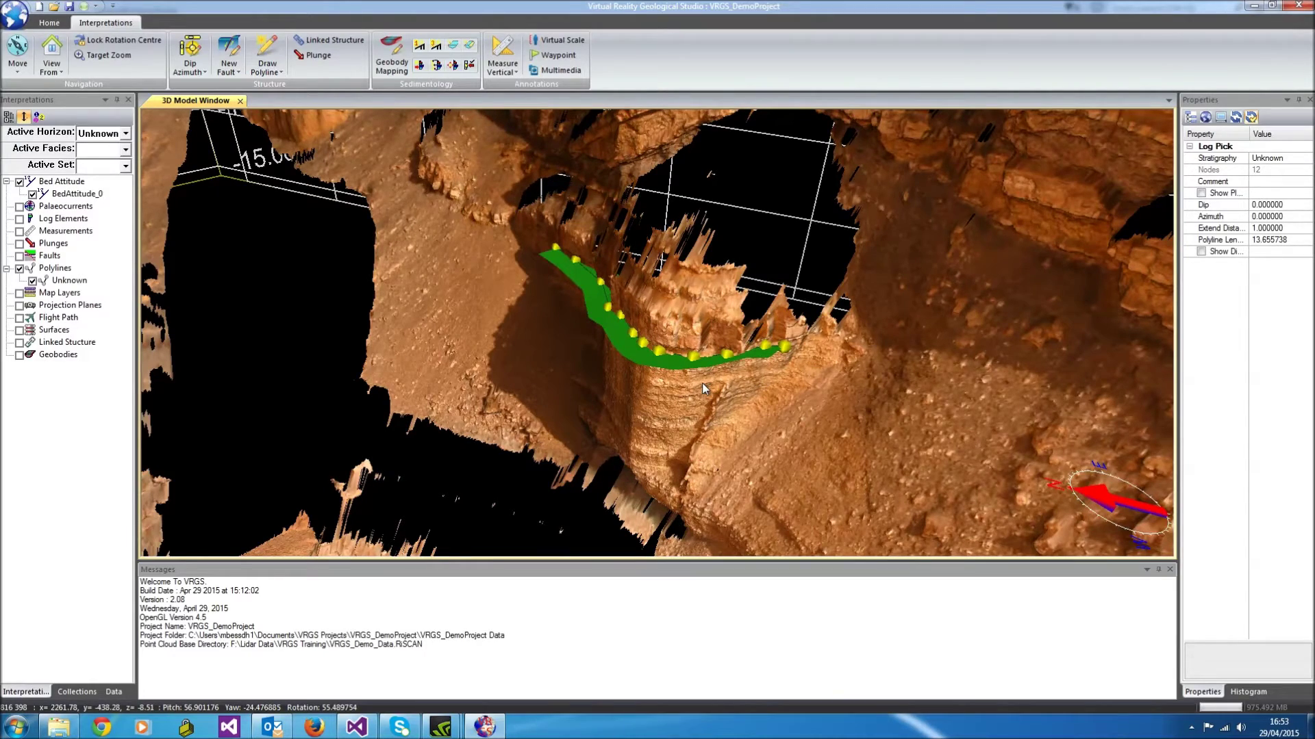
{"action": "left_click_drag", "start_coordinate": [648, 326], "coordinate": [616, 266]}
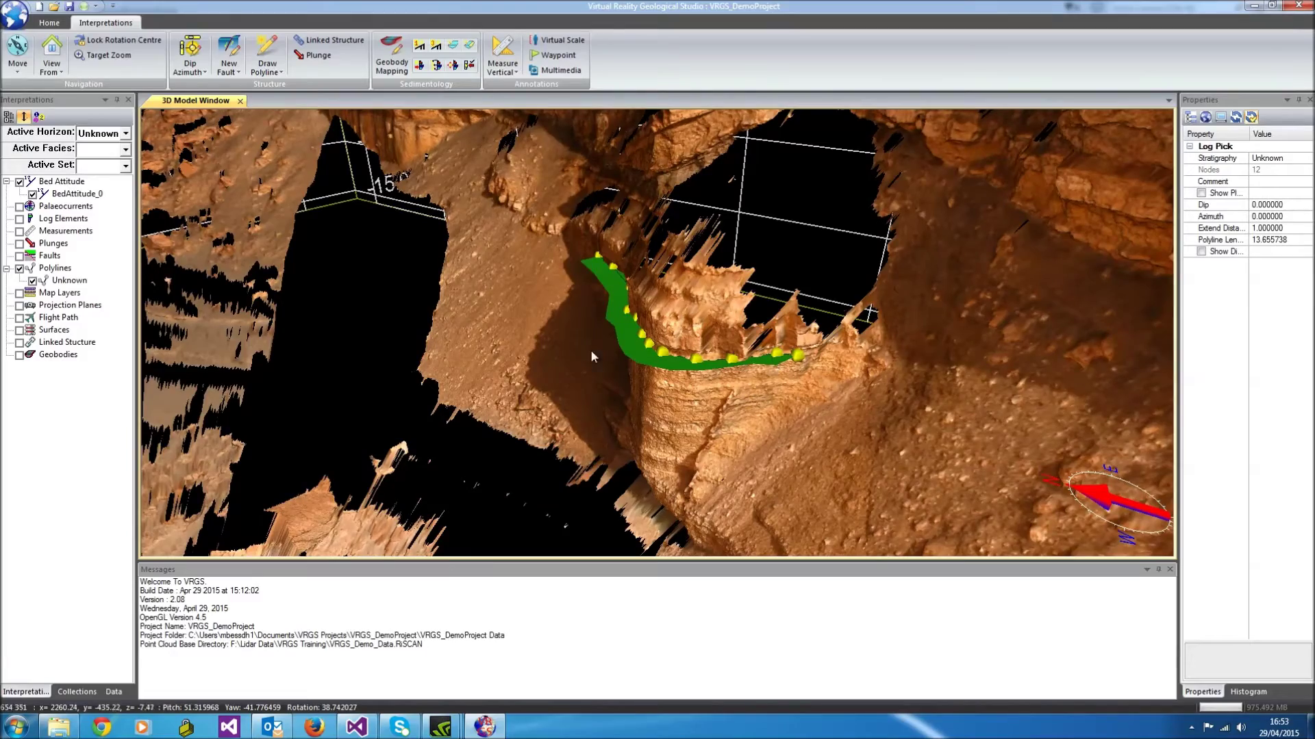
{"action": "left_click_drag", "start_coordinate": [663, 428], "coordinate": [720, 385]}
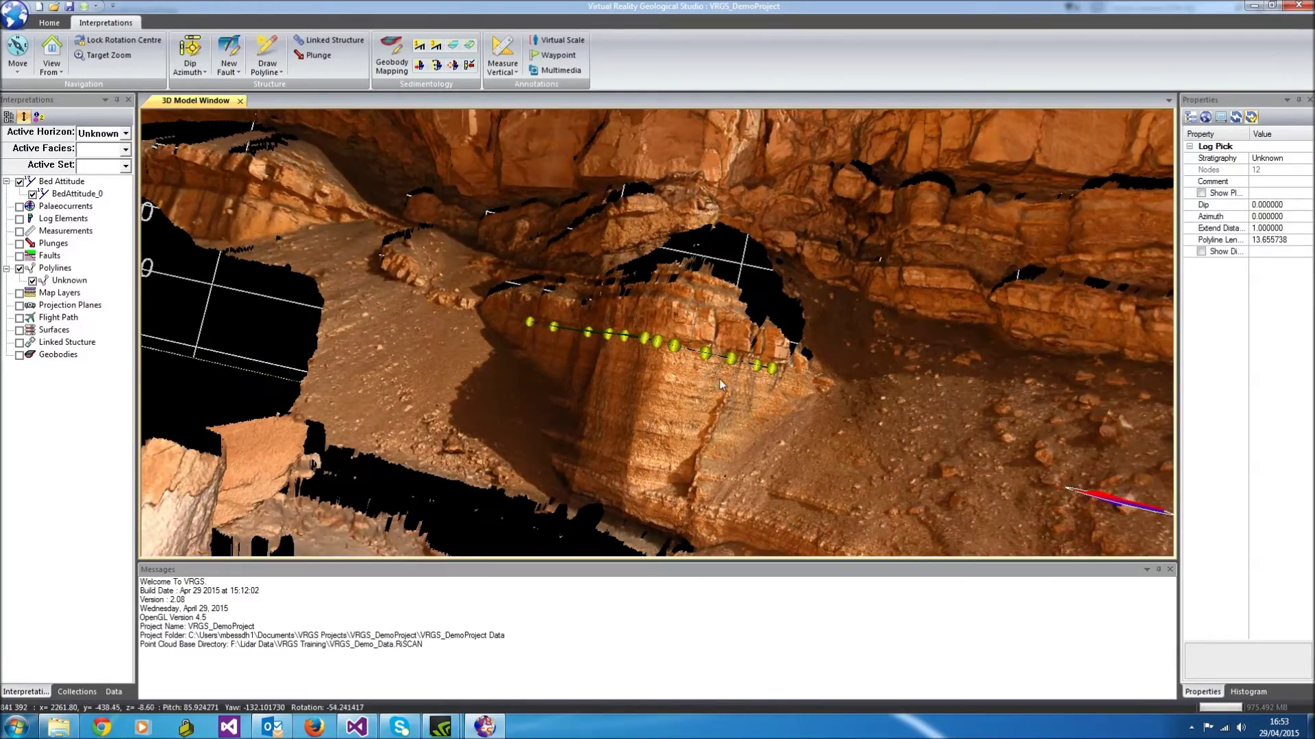
{"action": "scroll", "coordinate": [669, 363], "scroll_direction": "up", "scroll_amount": 5}
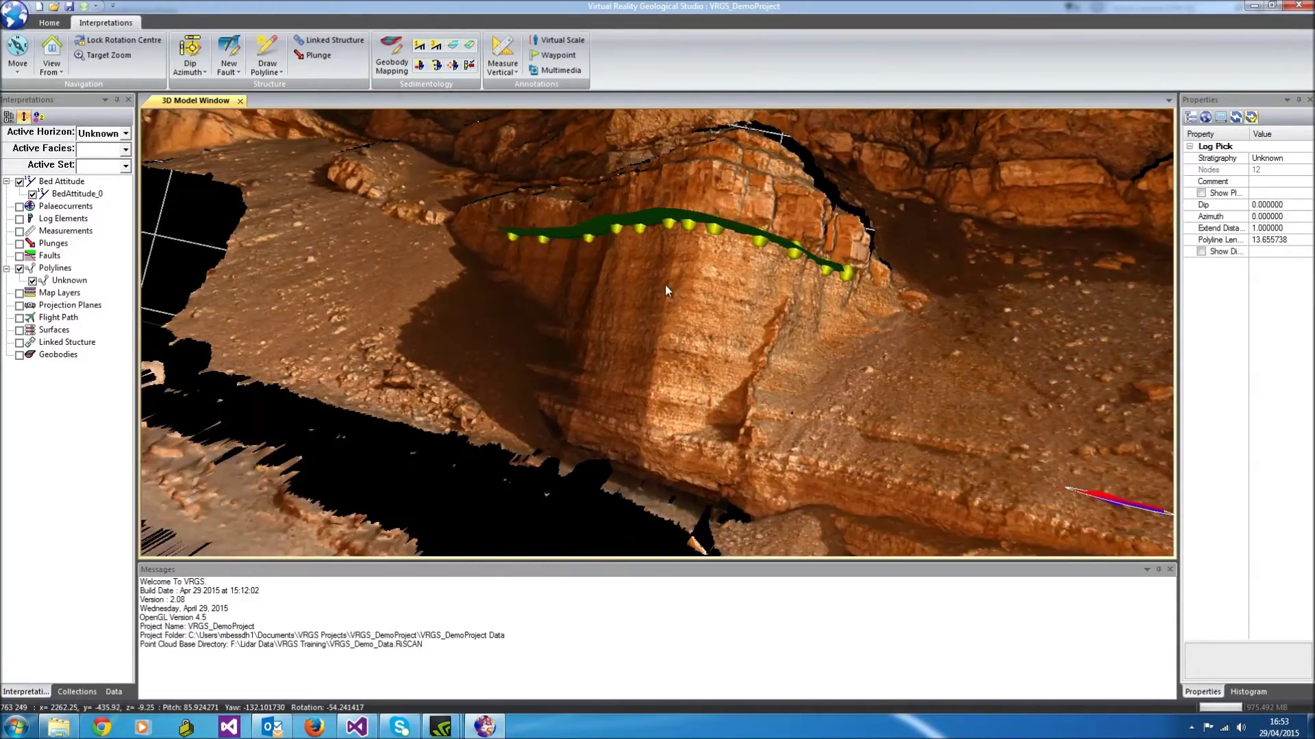
{"action": "mouse_move", "coordinate": [668, 290]}
{"action": "left_mouse_down"}
{"action": "mouse_move", "coordinate": [696, 289]}
{"action": "mouse_move", "coordinate": [683, 281]}
{"action": "left_mouse_up"}
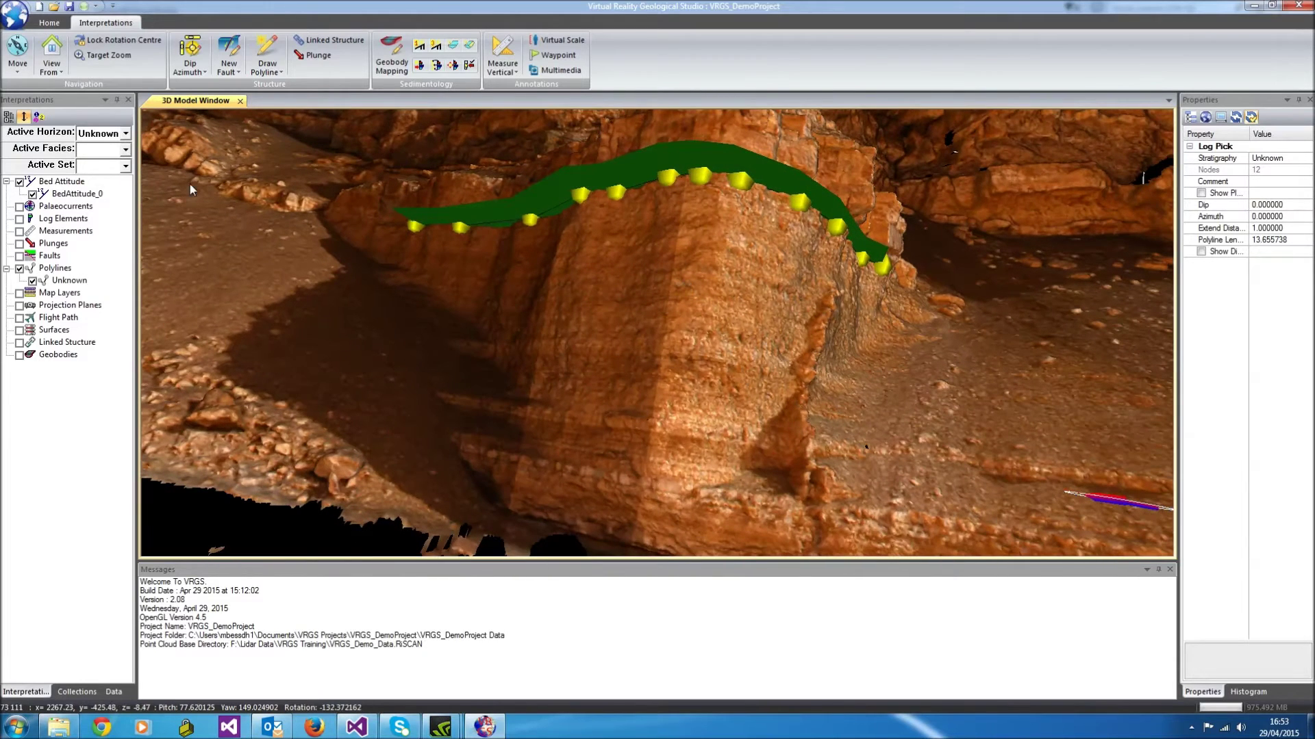
Add BedAttitude_1 beneath the block, dipping 3.30° toward azimuth 1.96°
{"action": "left_click", "coordinate": [191, 55]}
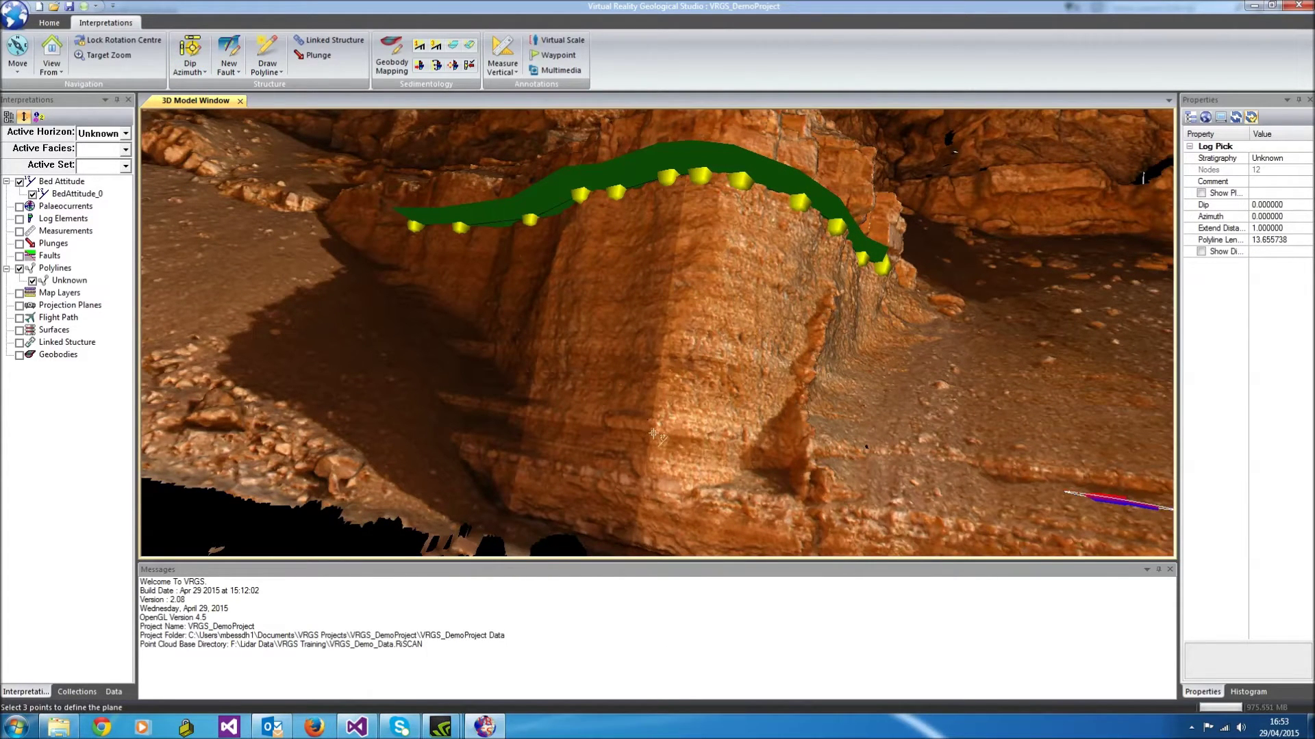
{"action": "left_click", "coordinate": [752, 447]}
{"action": "left_click_drag", "start_coordinate": [729, 408], "coordinate": [719, 267]}
{"action": "left_click", "coordinate": [649, 449]}
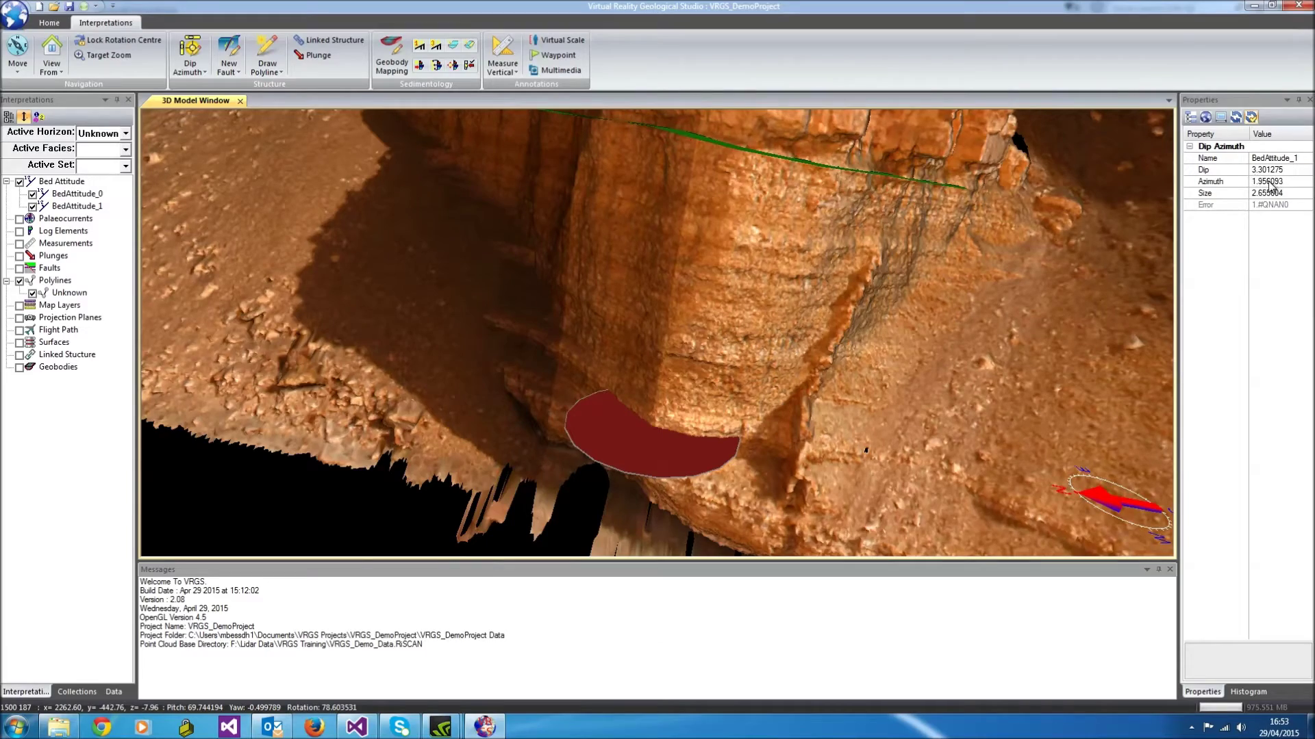
{"action": "left_click_drag", "start_coordinate": [782, 242], "coordinate": [465, 281]}
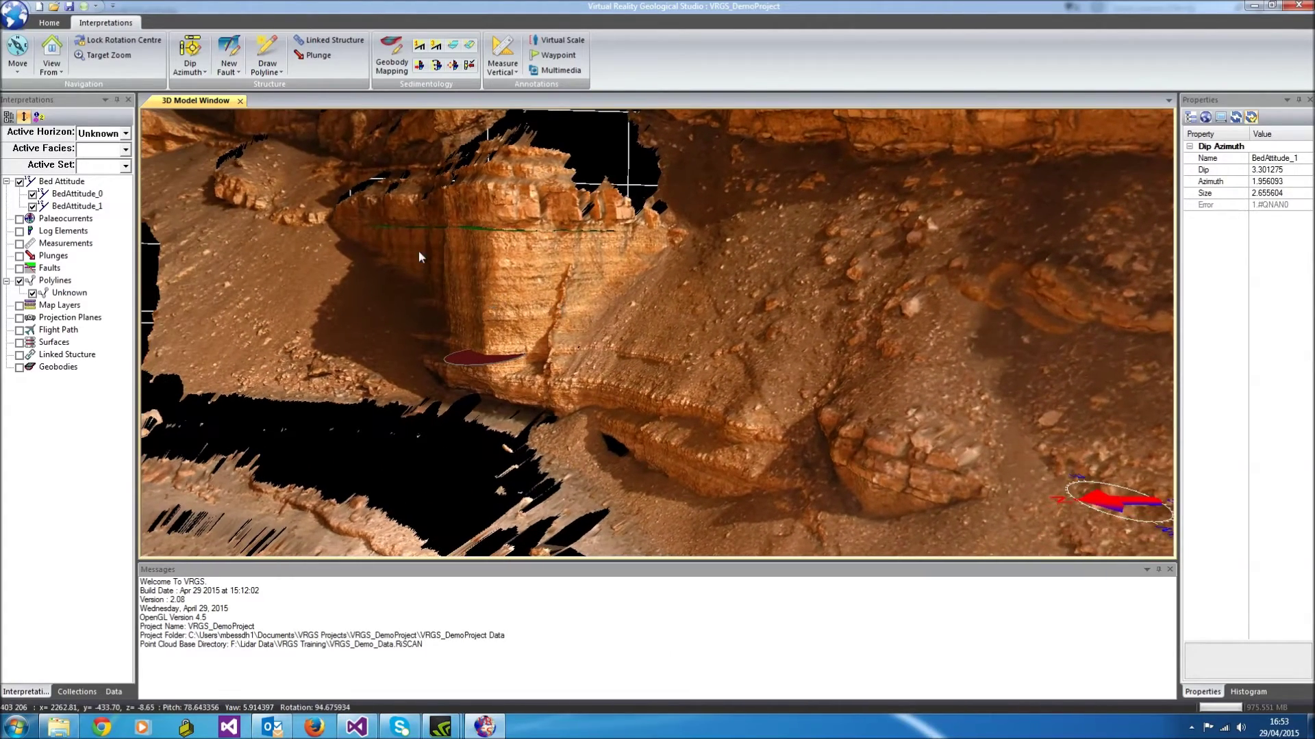
Create Fault_2 from three stick points on the outcrop, dipping 54.78° toward azimuth 188.27°
{"action": "left_click", "coordinate": [221, 50]}
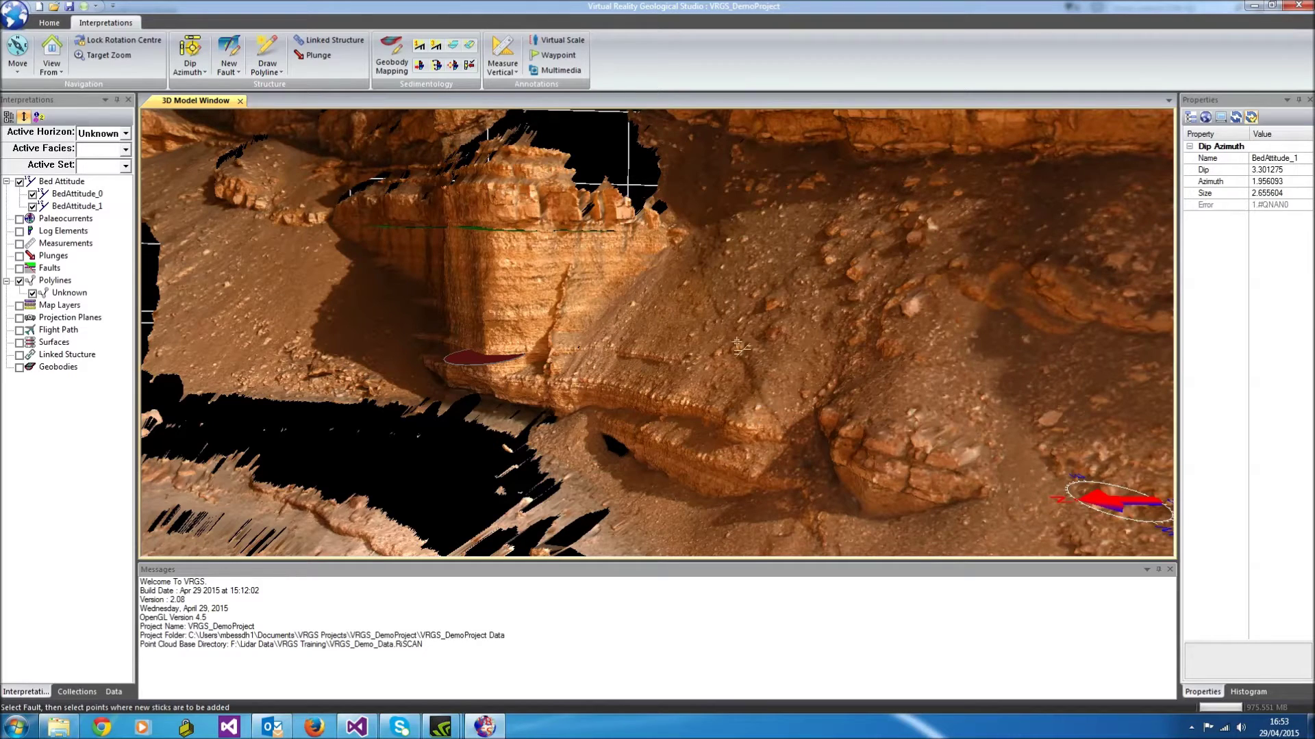
{"action": "left_click", "coordinate": [698, 263]}
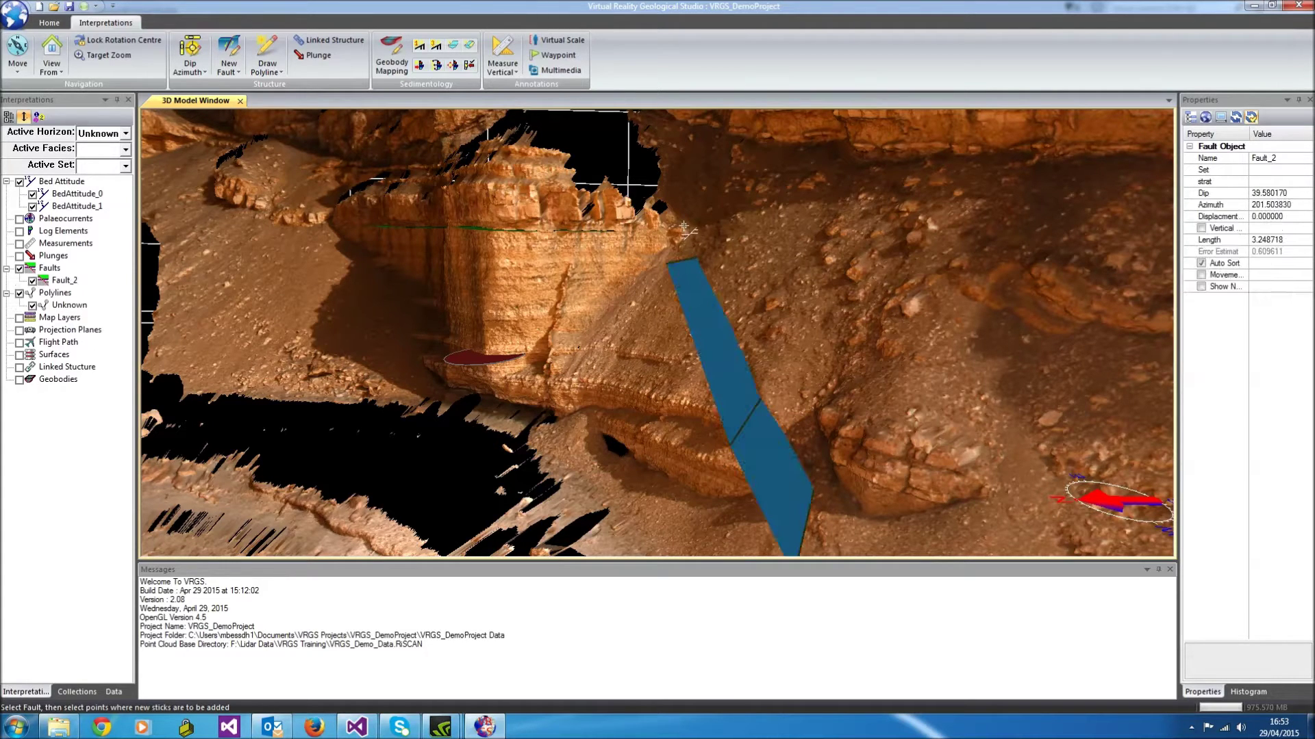
{"action": "left_click", "coordinate": [684, 228]}
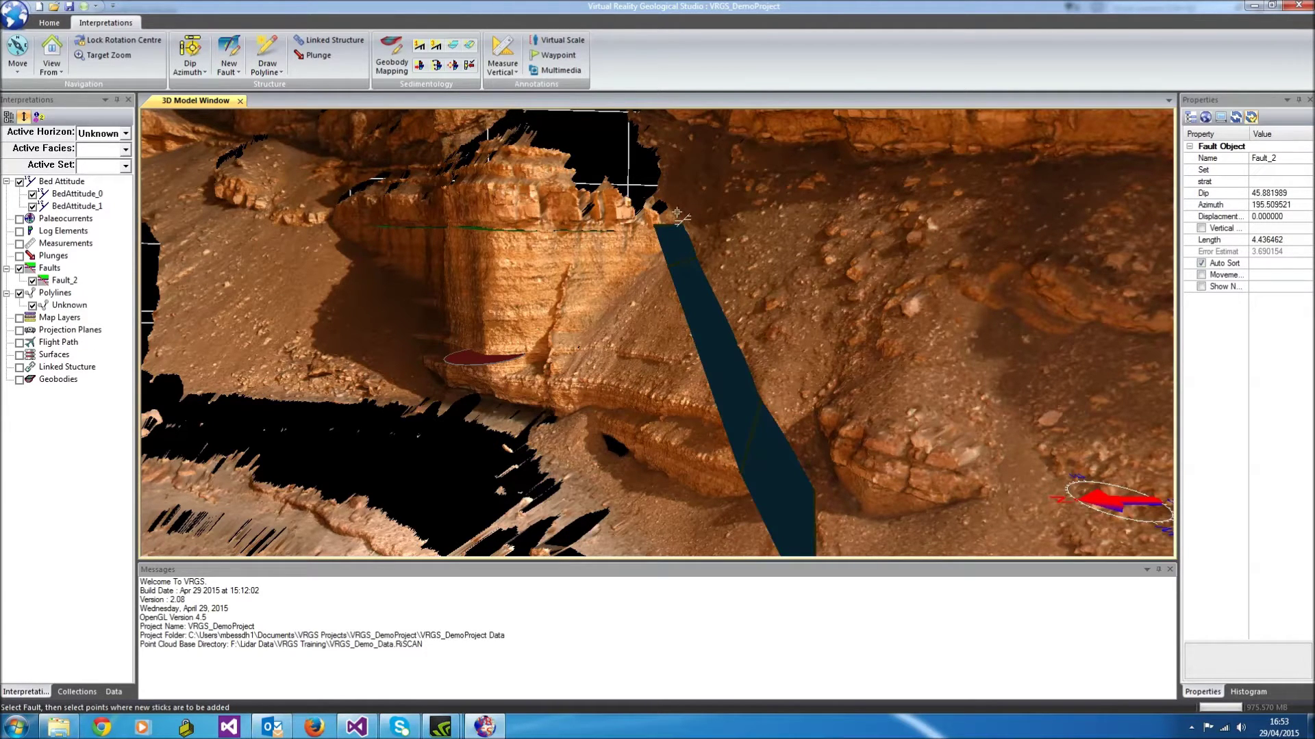
{"action": "left_click", "coordinate": [677, 214]}
{"action": "left_click_drag", "start_coordinate": [692, 274], "coordinate": [541, 402]}
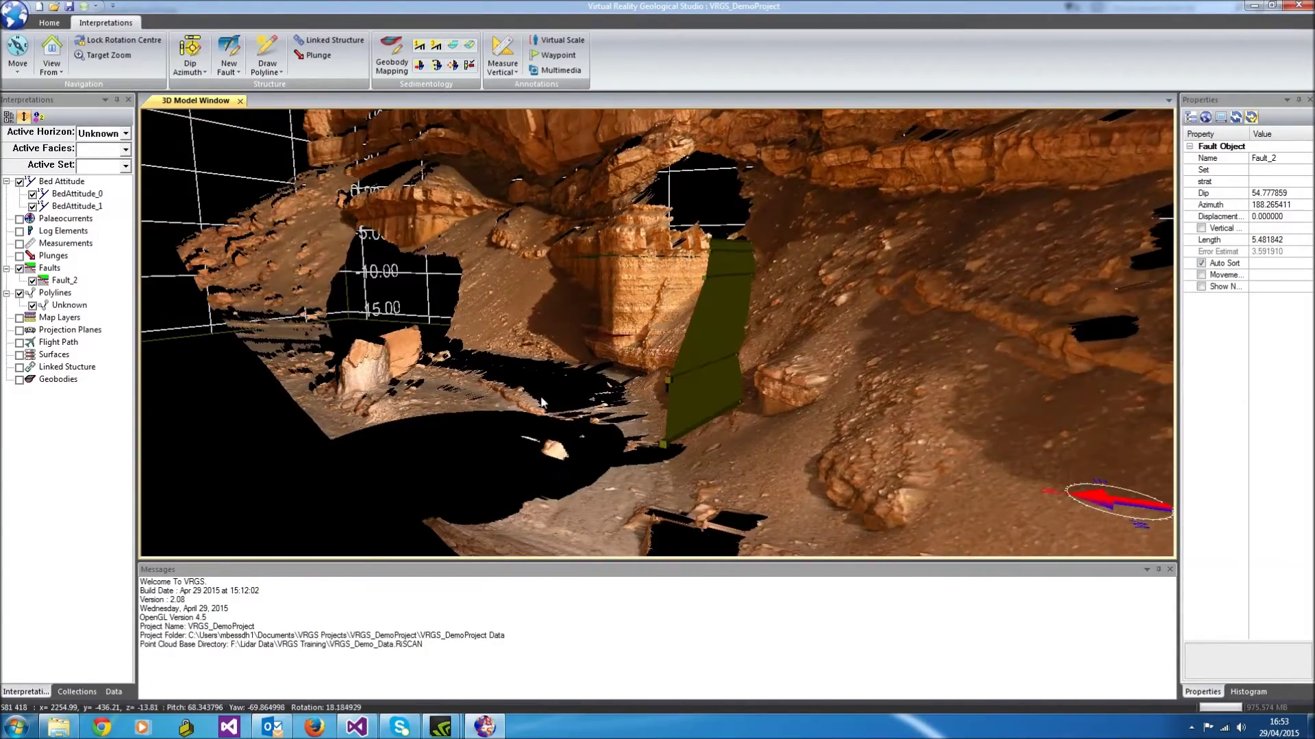
{"action": "left_click_drag", "start_coordinate": [573, 314], "coordinate": [611, 400]}
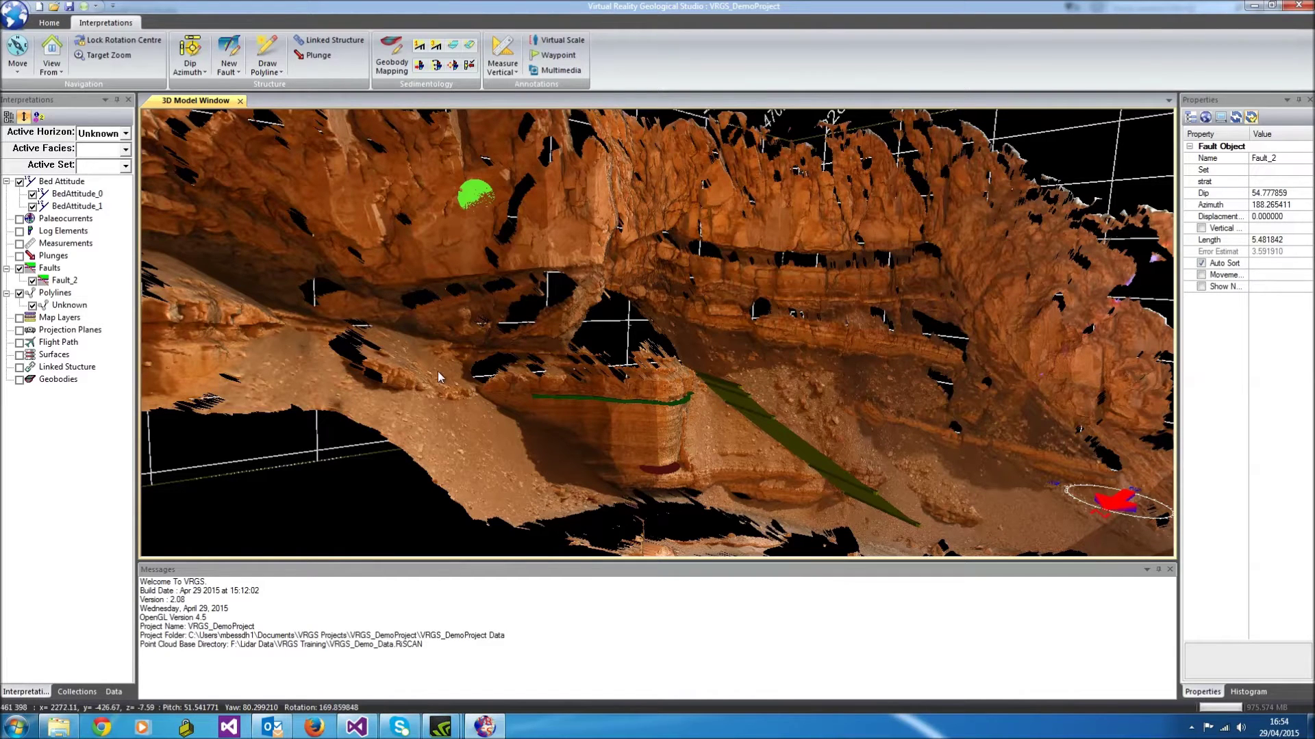
{"action": "left_click", "coordinate": [64, 204]}
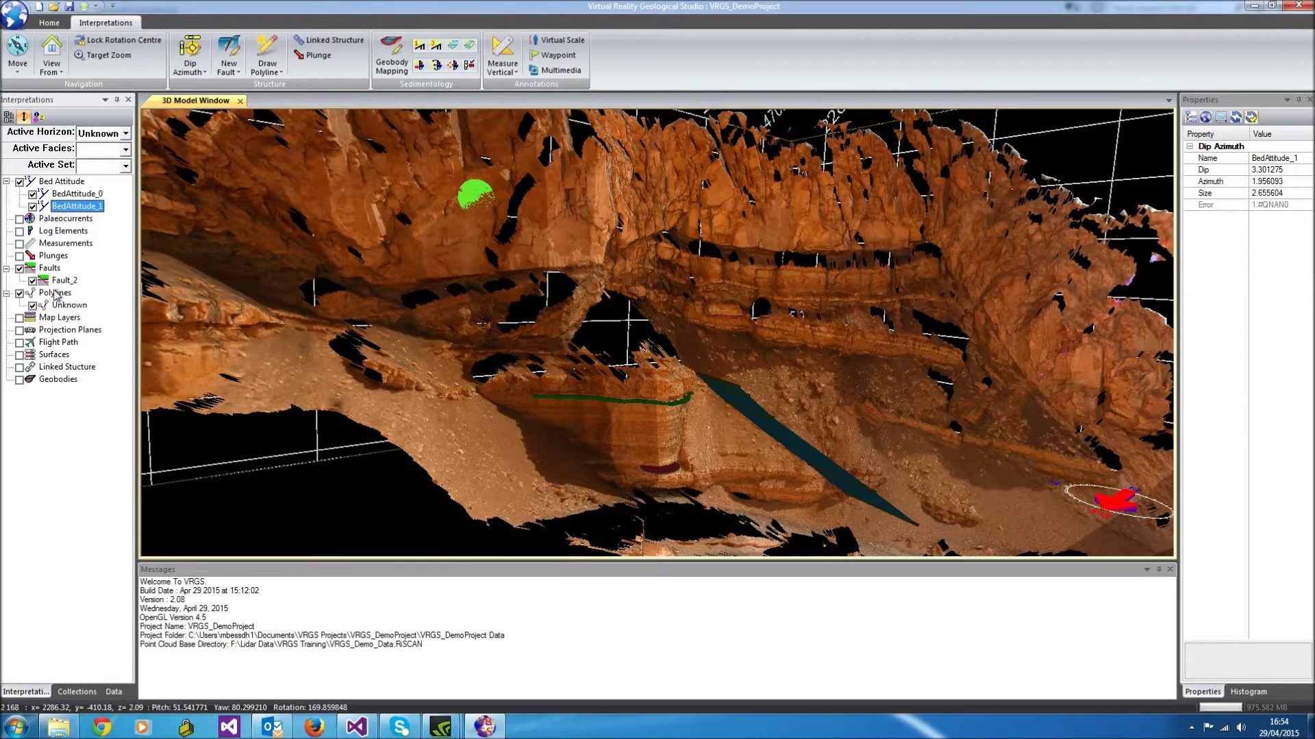
{"action": "left_click", "coordinate": [85, 195]}
{"action": "left_click", "coordinate": [82, 206]}
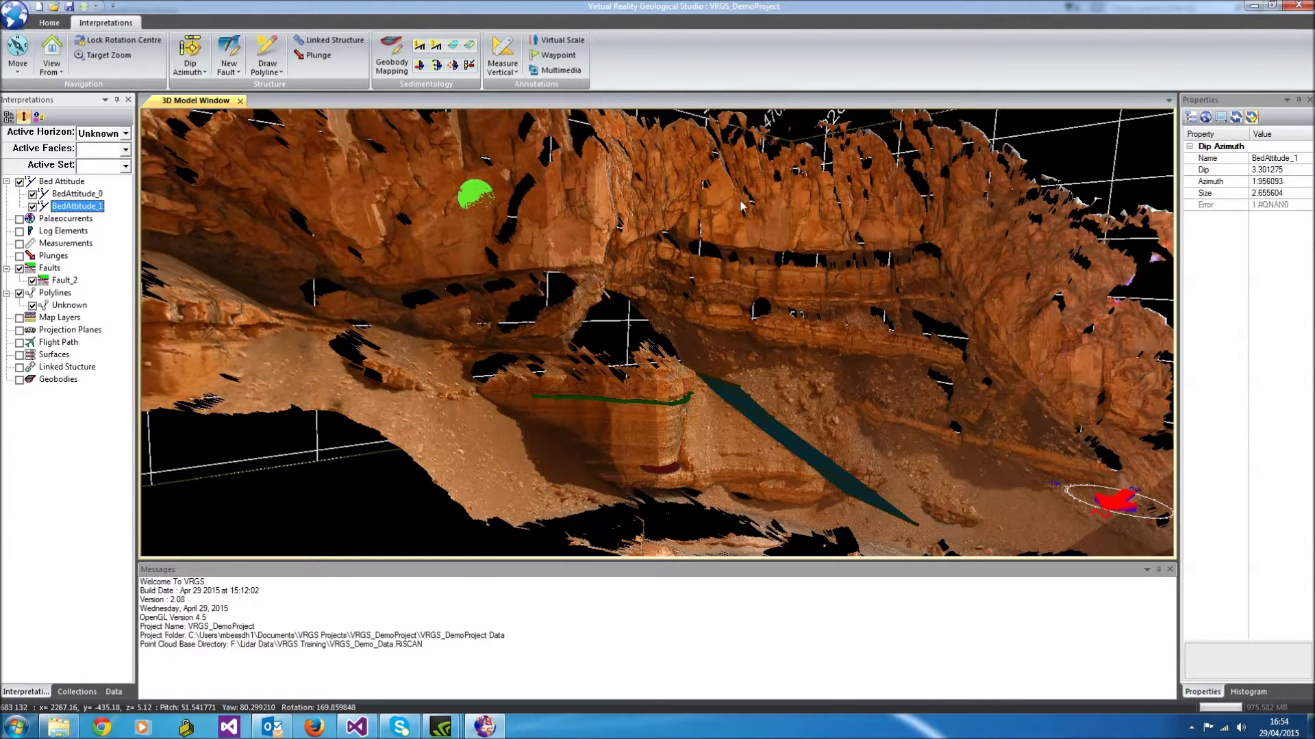
{"action": "left_click", "coordinate": [65, 281]}
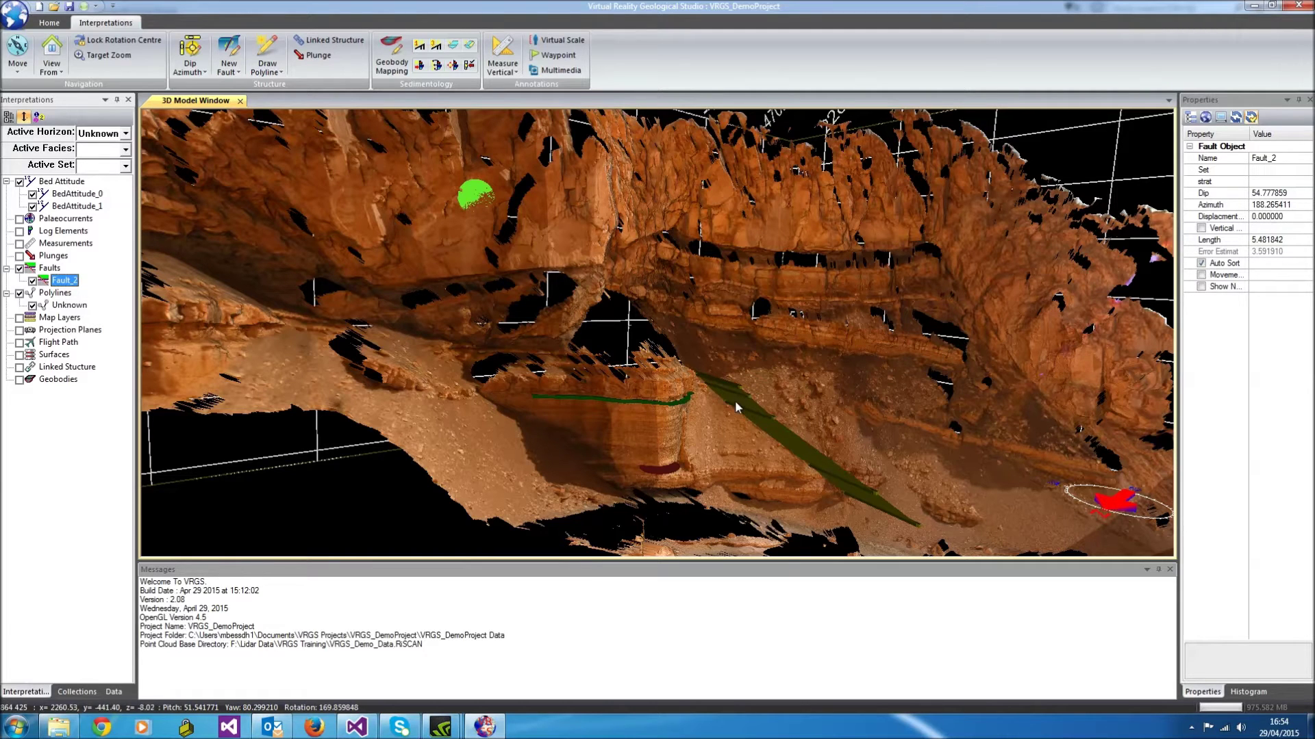
{"action": "left_click_drag", "start_coordinate": [795, 475], "coordinate": [714, 331]}
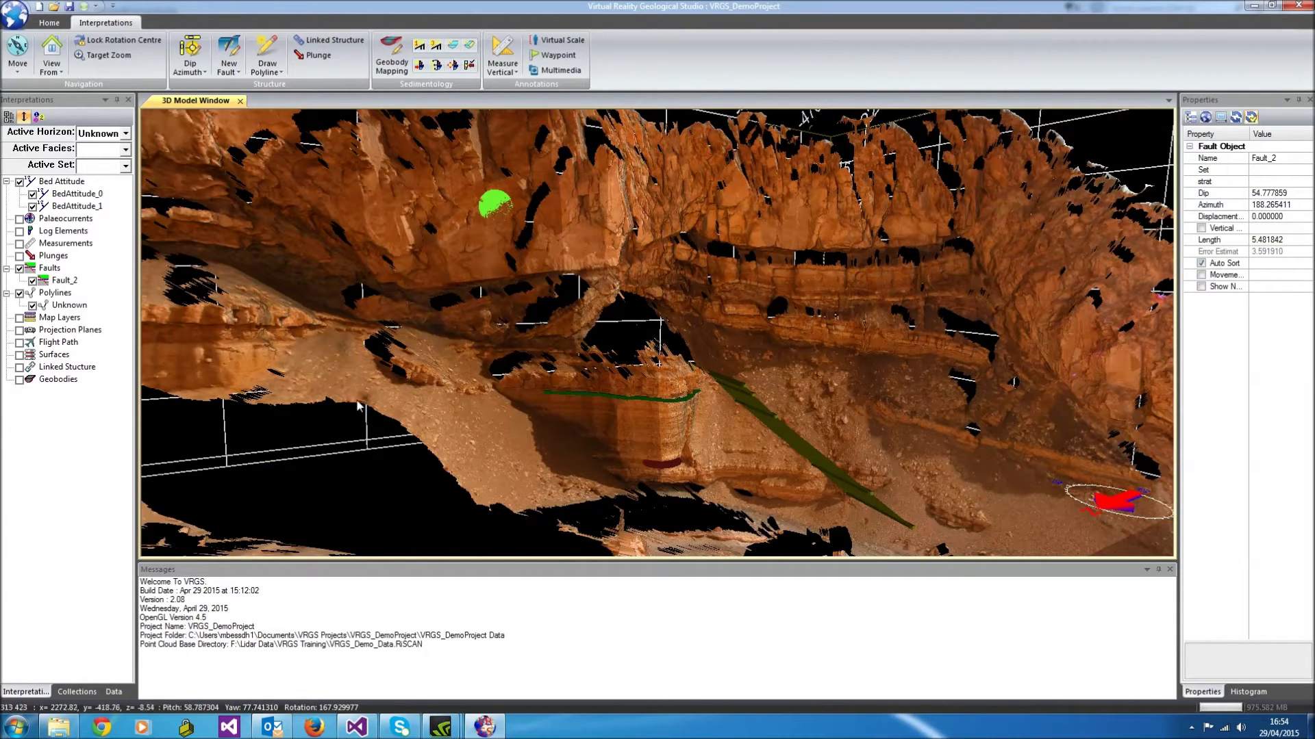
Hide the triangular meshes and show the Color_prerift_02 point cloud instead
{"action": "left_click", "coordinate": [112, 692]}
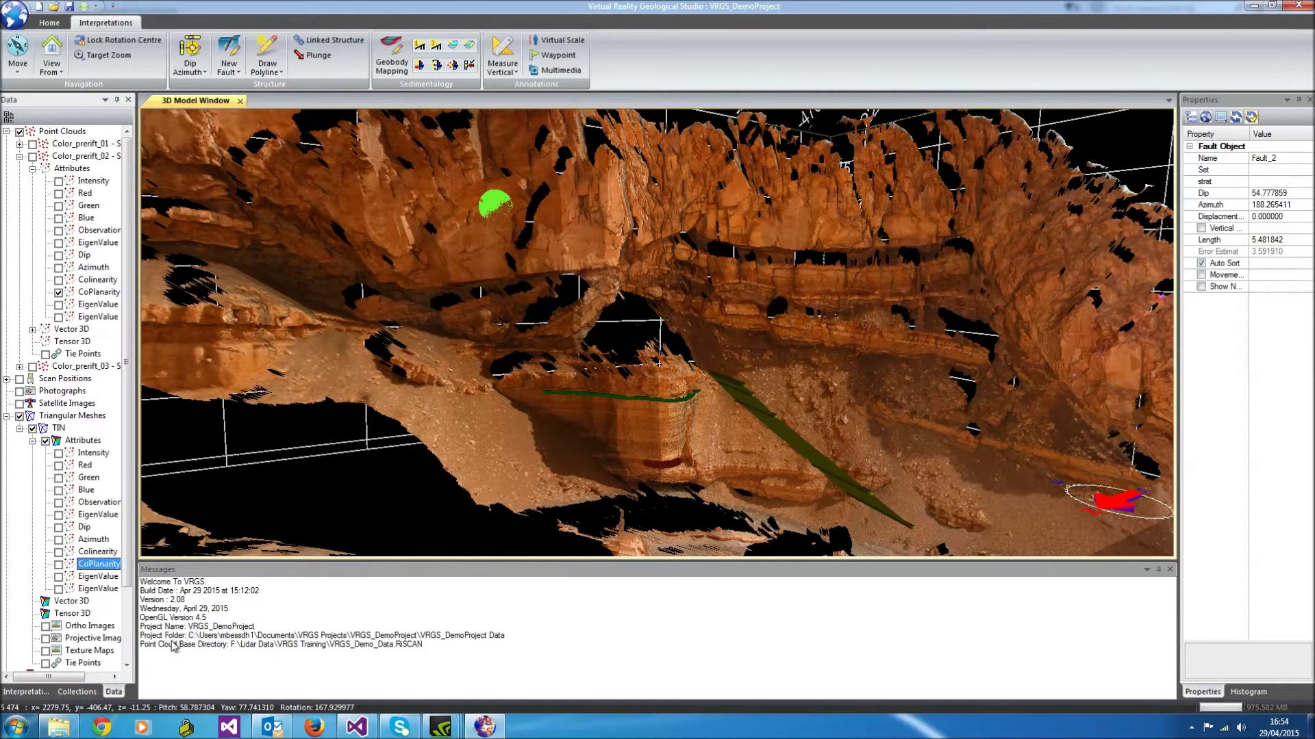
{"action": "left_click", "coordinate": [20, 416]}
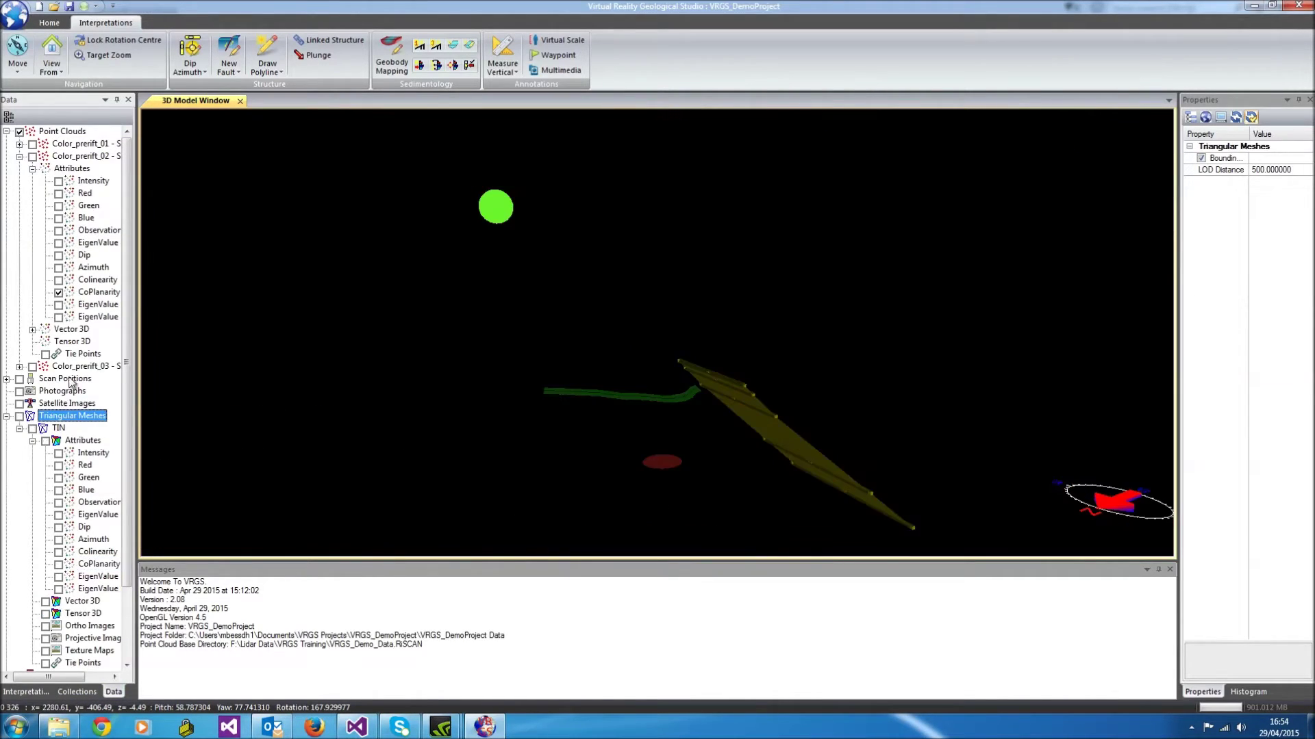
{"action": "left_click", "coordinate": [32, 156]}
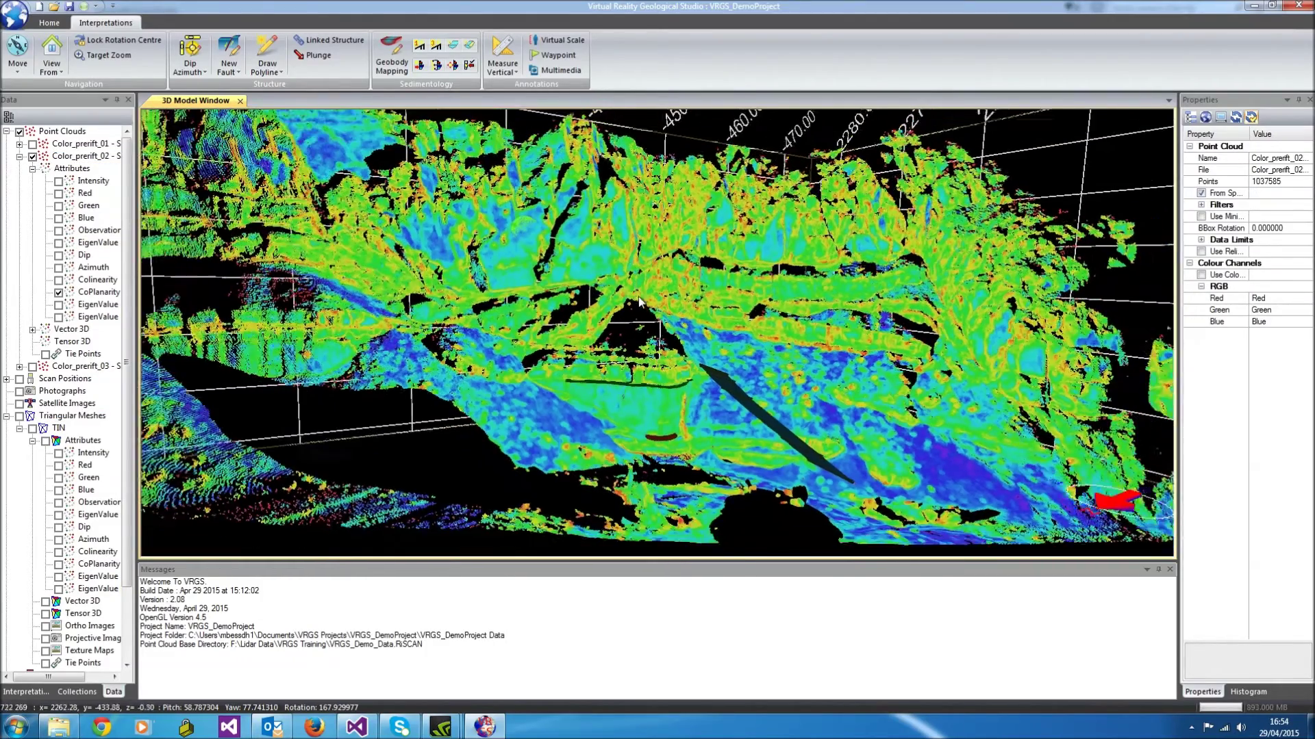
{"action": "left_click_drag", "start_coordinate": [651, 245], "coordinate": [620, 239]}
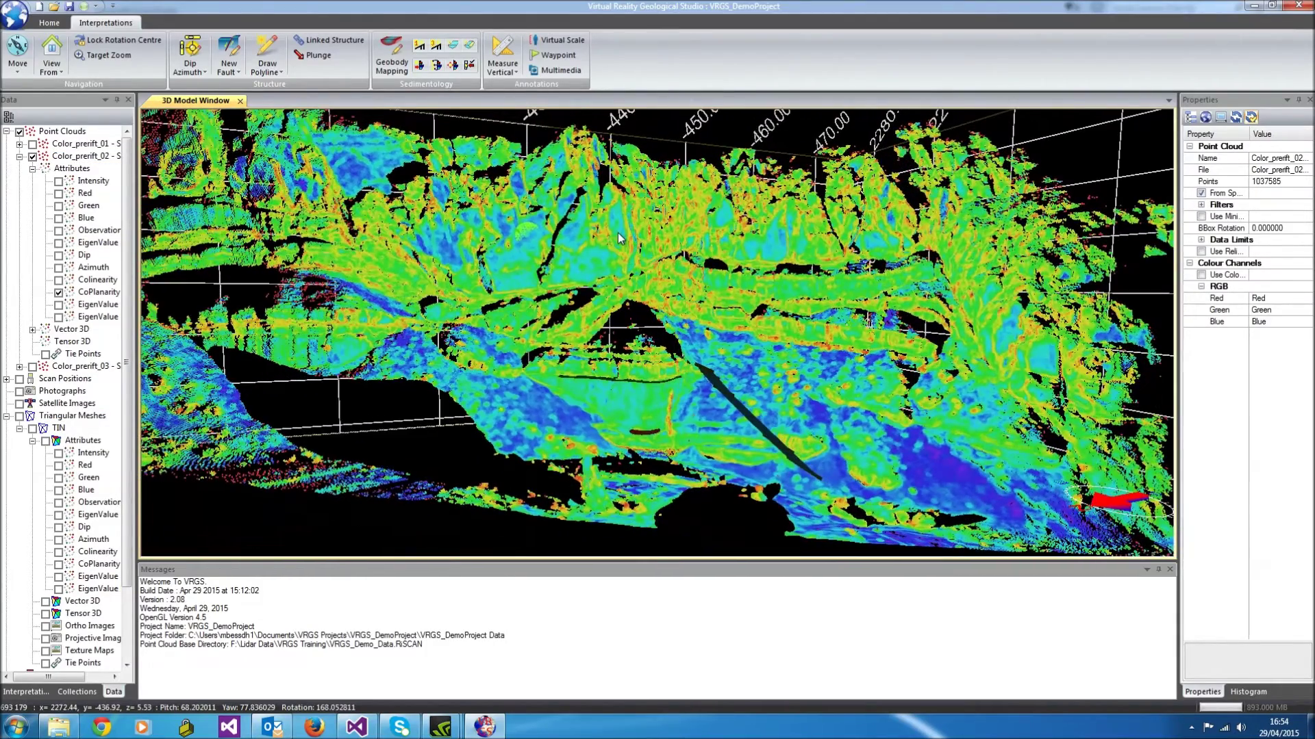
Enable a CoPlanarity filter on Color_prerift_02 with minimum 4 and apply it
{"action": "left_click", "coordinate": [75, 156]}
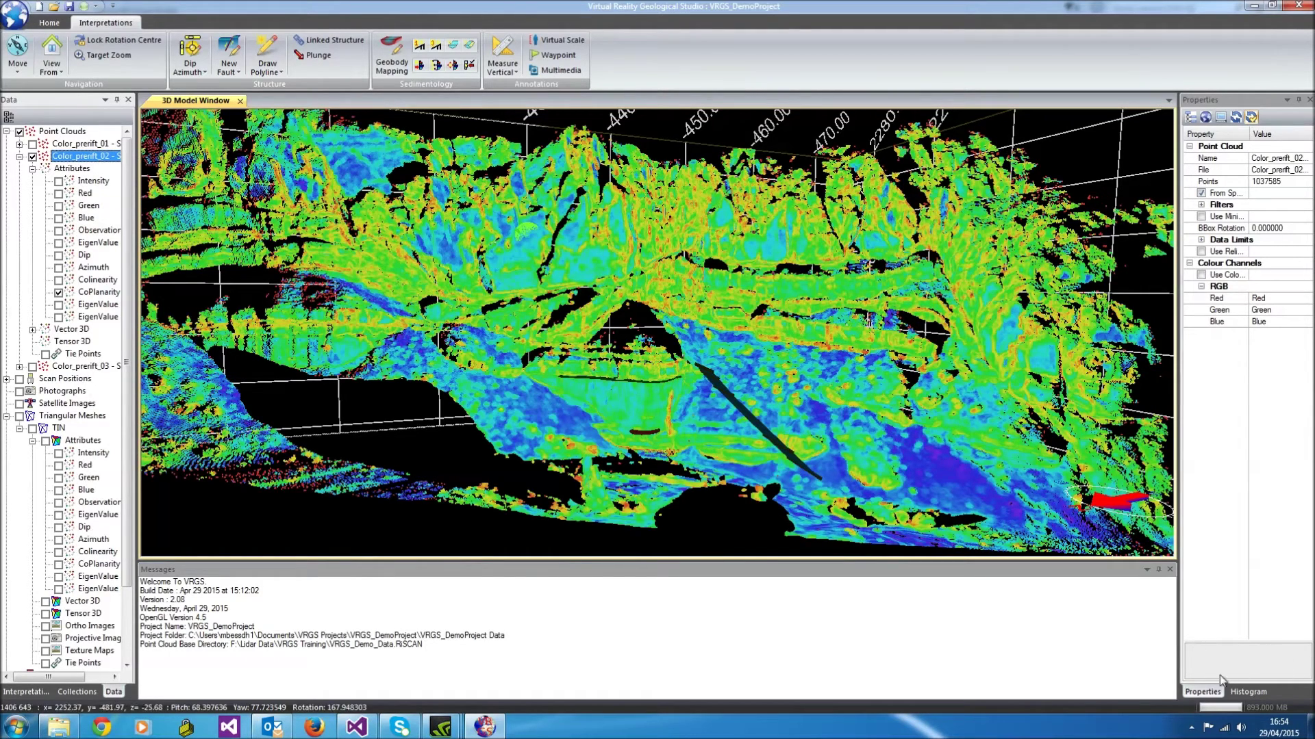
{"action": "left_click", "coordinate": [1201, 205]}
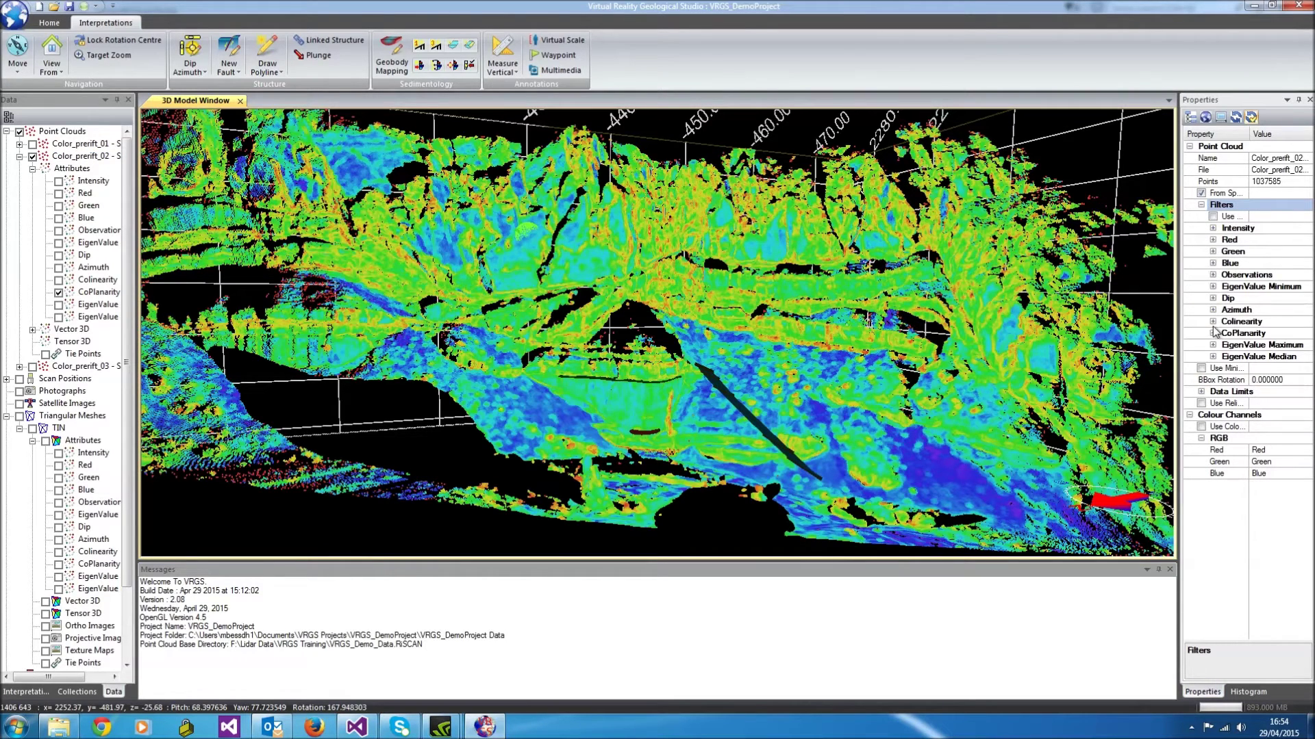
{"action": "left_click", "coordinate": [1212, 333]}
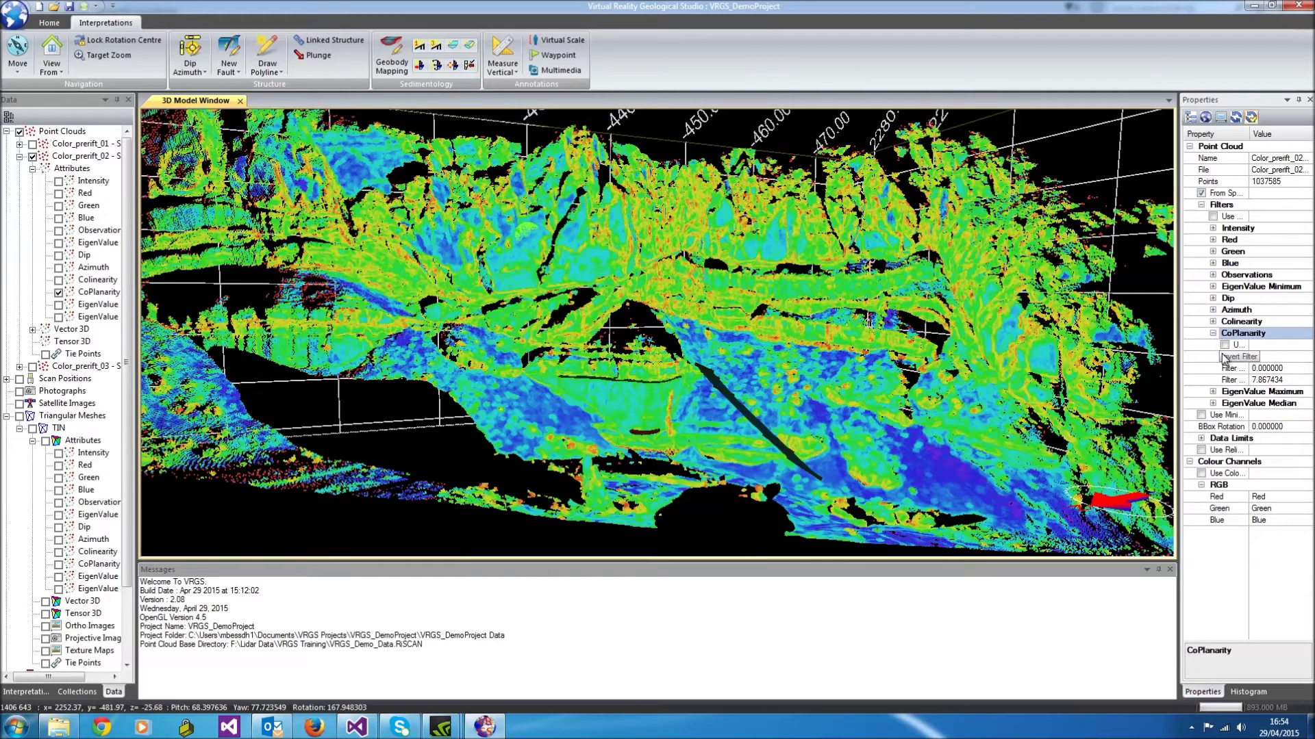
{"action": "left_click", "coordinate": [1224, 345]}
{"action": "left_click", "coordinate": [1240, 369]}
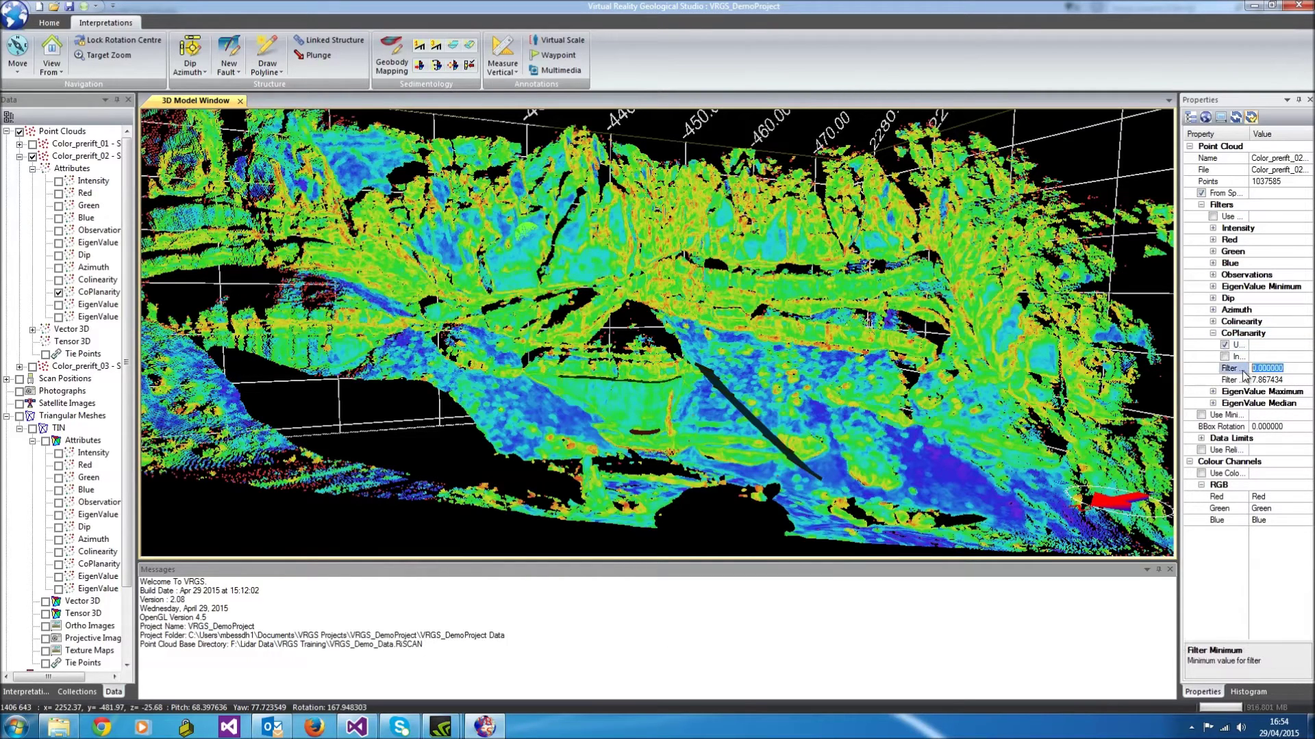
{"action": "type", "text": "4"}
{"action": "left_click", "coordinate": [1213, 217]}
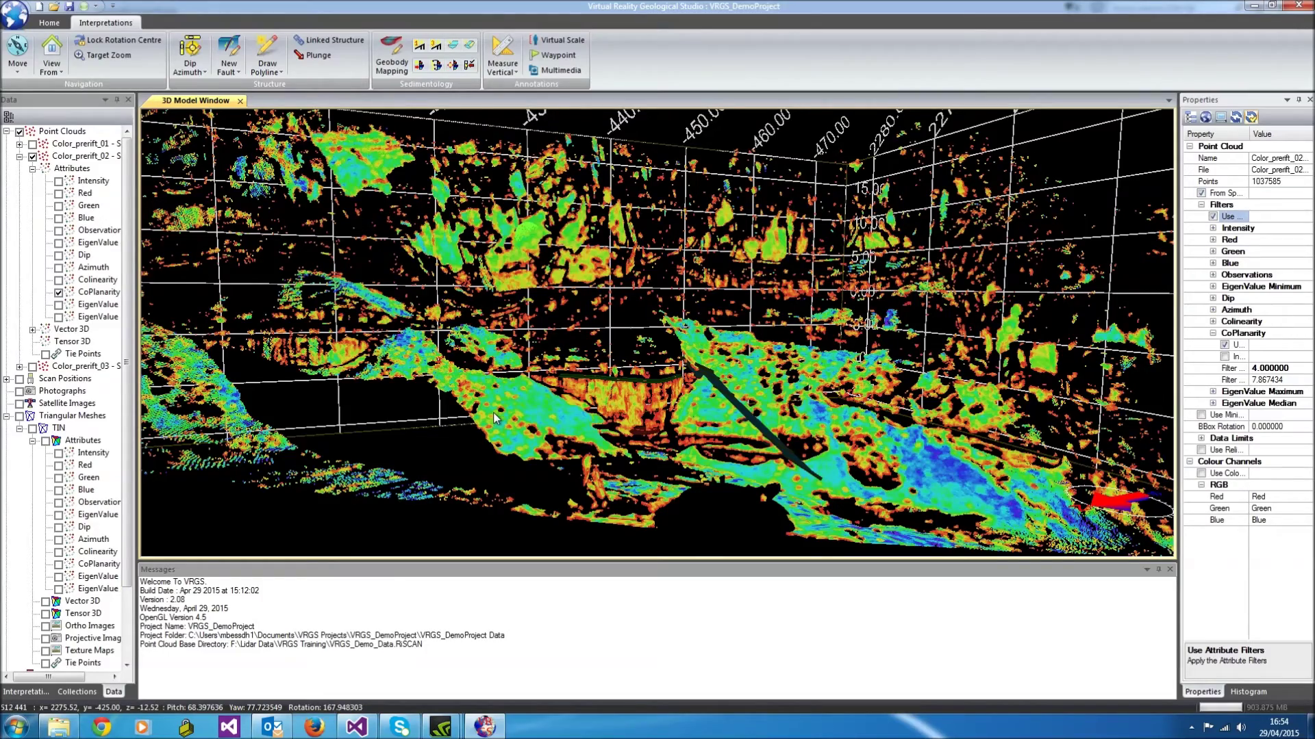
{"action": "left_click_drag", "start_coordinate": [495, 418], "coordinate": [602, 391]}
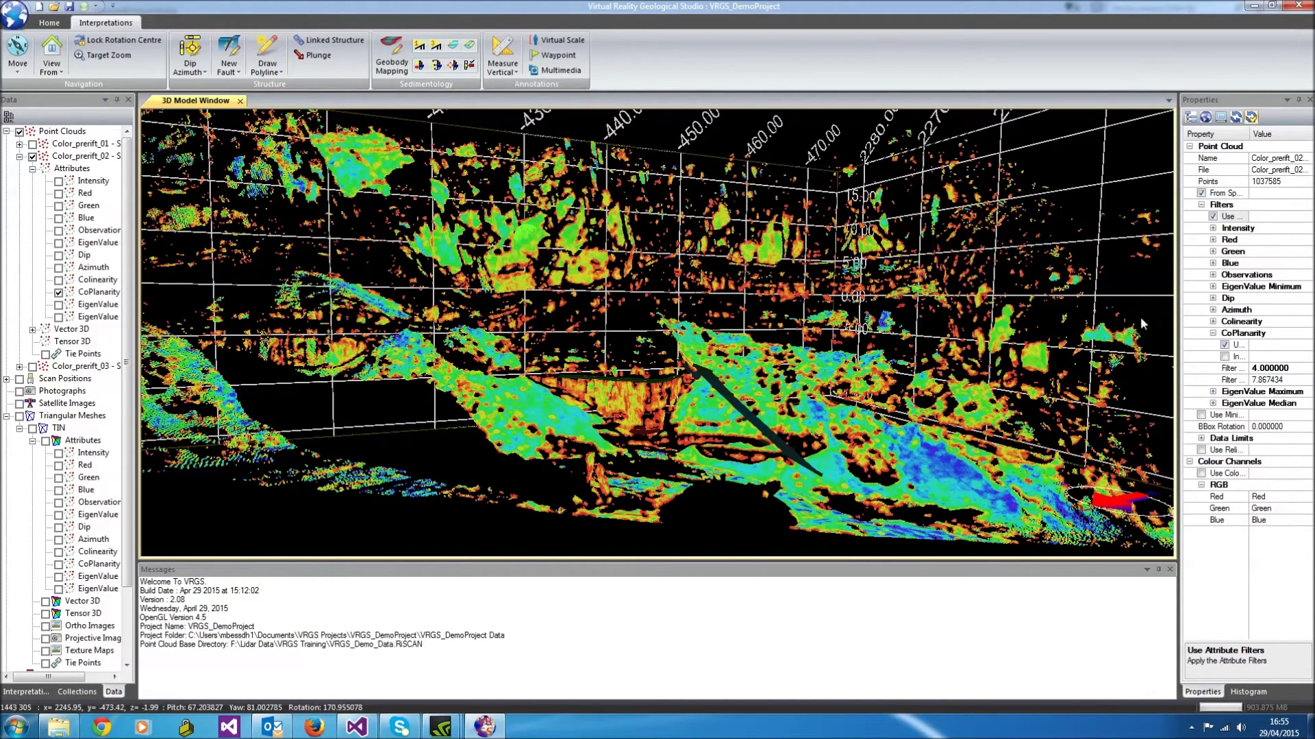
Enable the Dip filter with a minimum of 45°
{"action": "left_click", "coordinate": [1213, 299]}
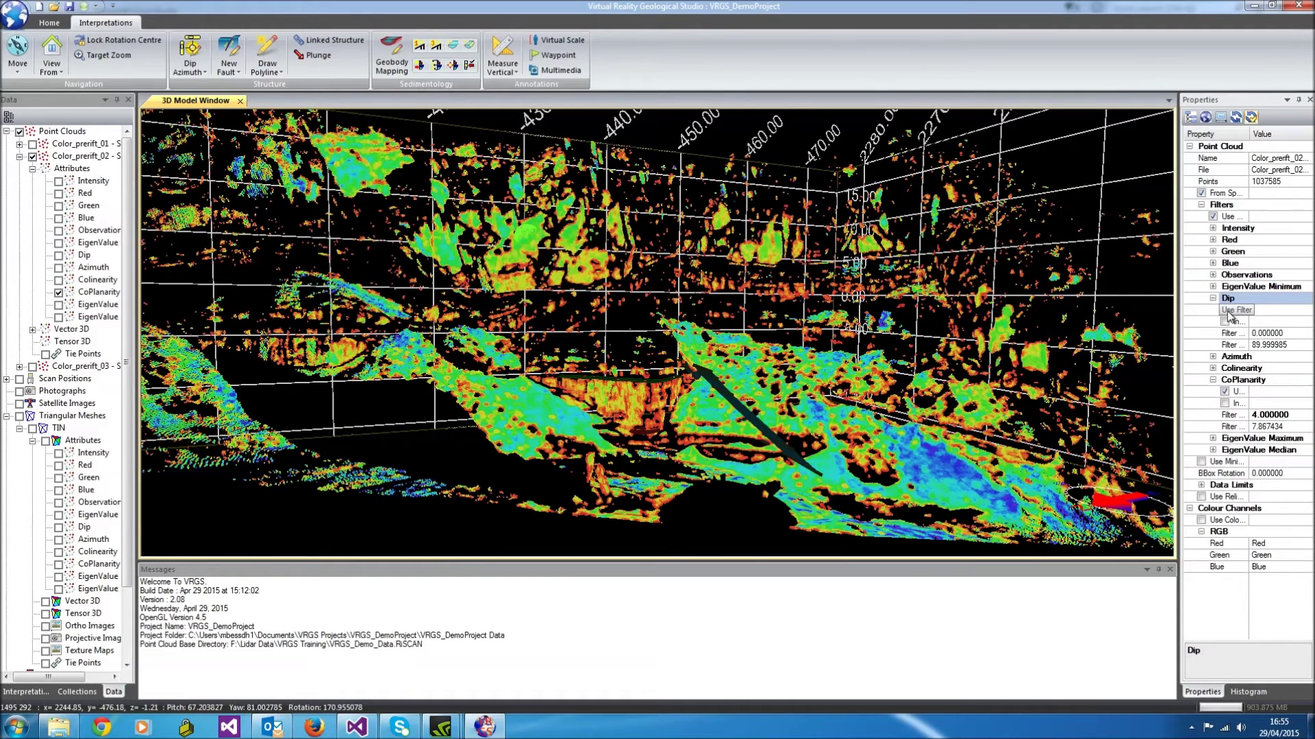
{"action": "left_click", "coordinate": [1236, 310]}
{"action": "left_click", "coordinate": [1267, 334]}
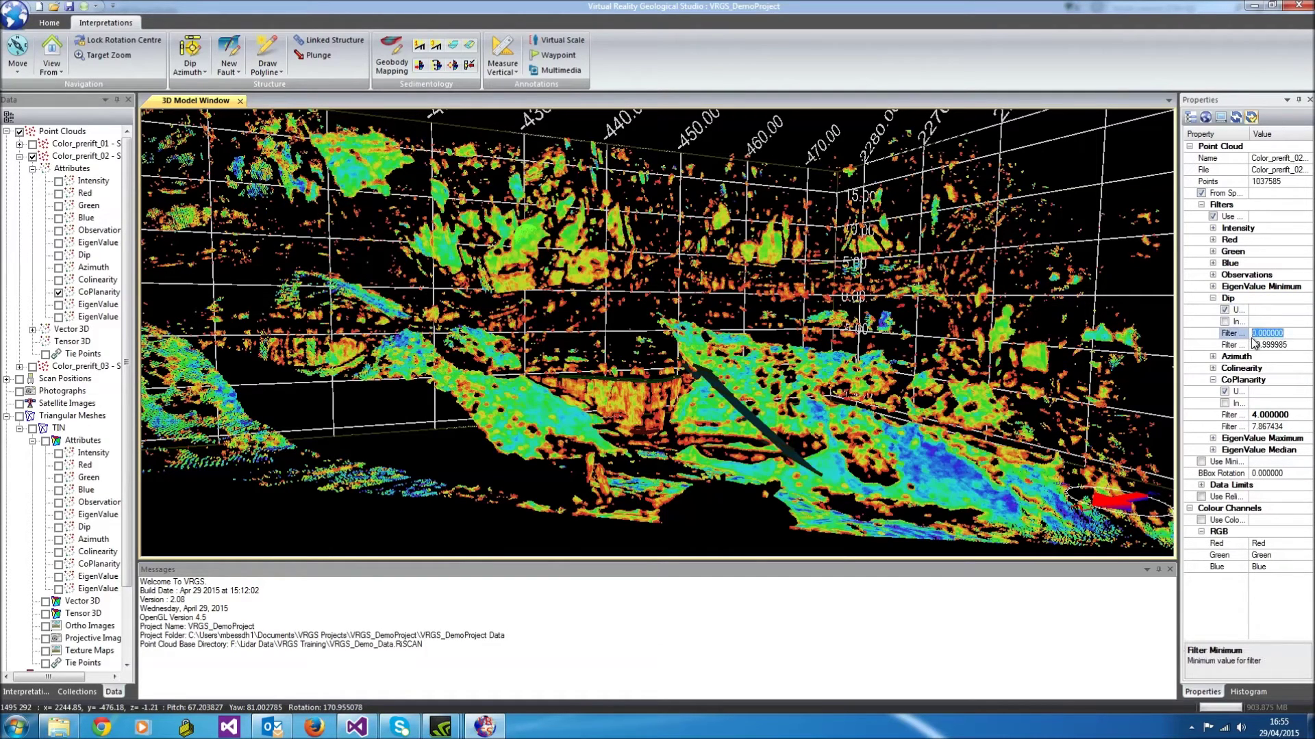
{"action": "type", "text": "45"}
{"action": "key", "text": "Return"}
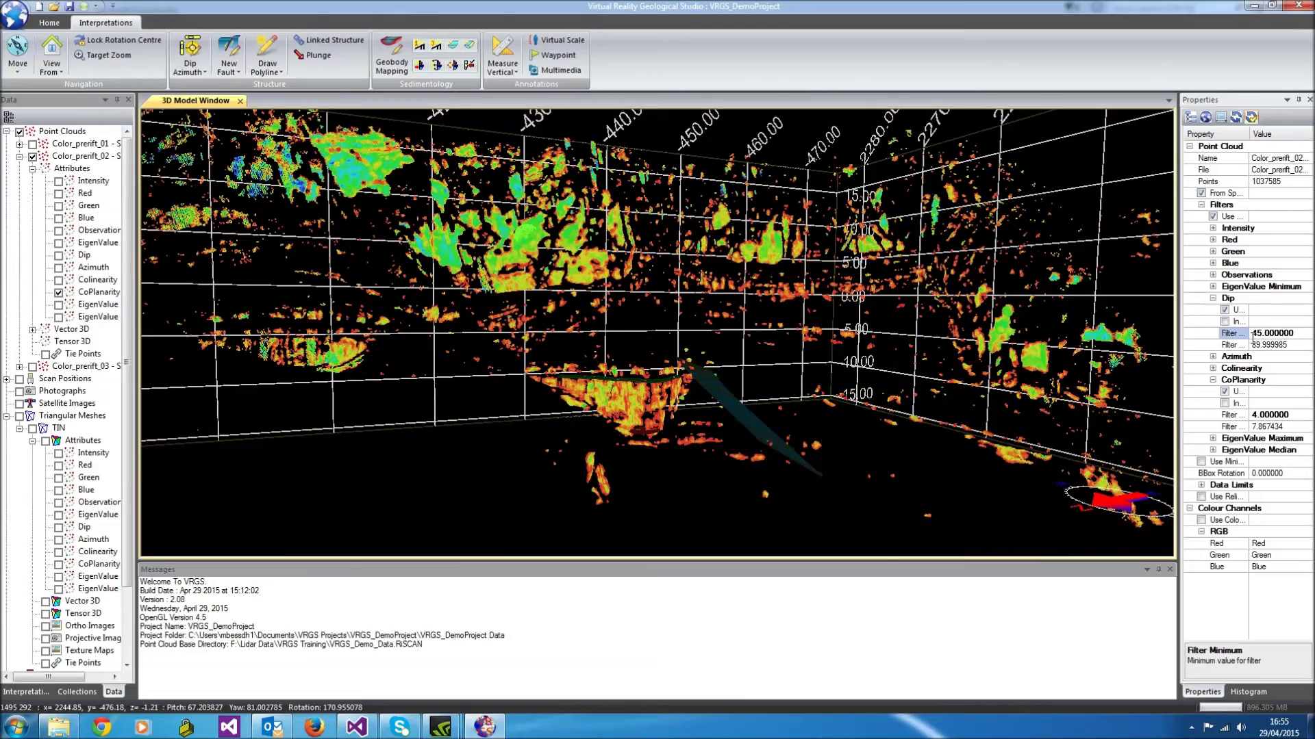
Inspect the remaining steep fracture points from several angles and select the BedAttitude_0 disc
{"action": "left_click_drag", "start_coordinate": [681, 417], "coordinate": [610, 428]}
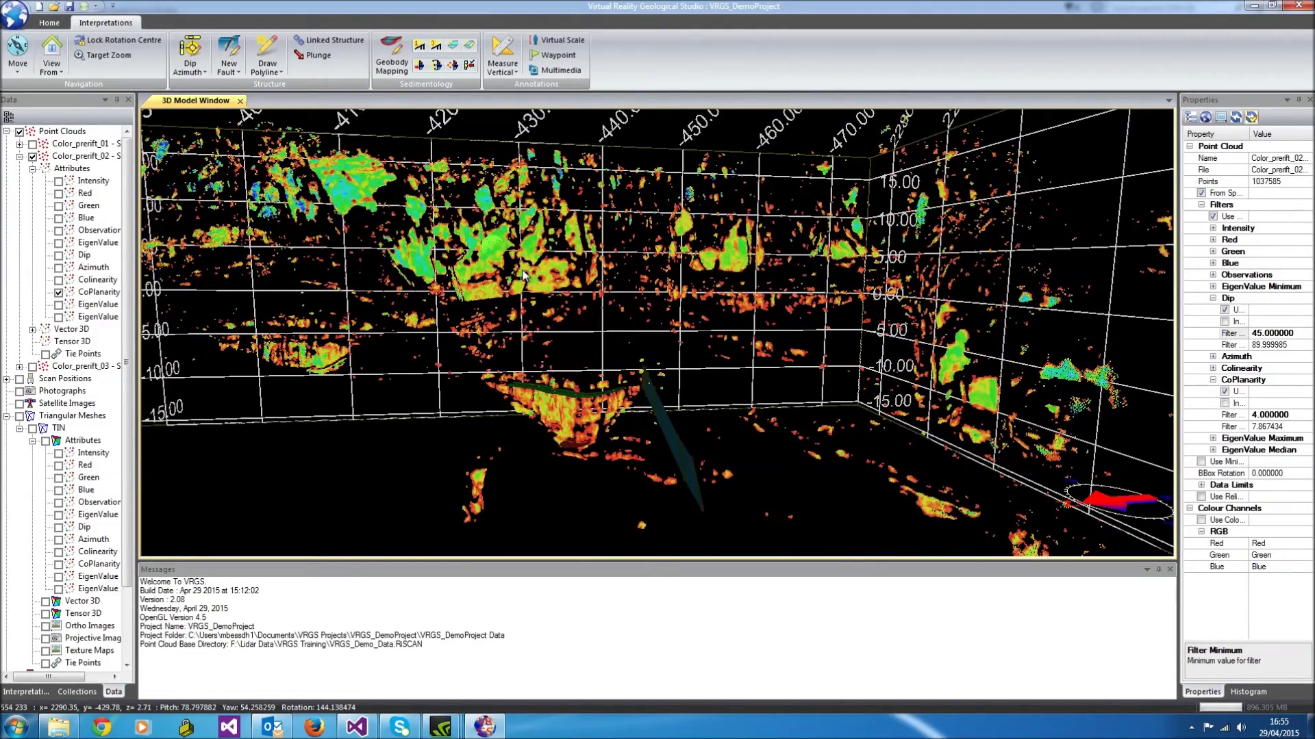
{"action": "left_click_drag", "start_coordinate": [528, 277], "coordinate": [709, 373]}
{"action": "left_click_drag", "start_coordinate": [661, 338], "coordinate": [613, 302]}
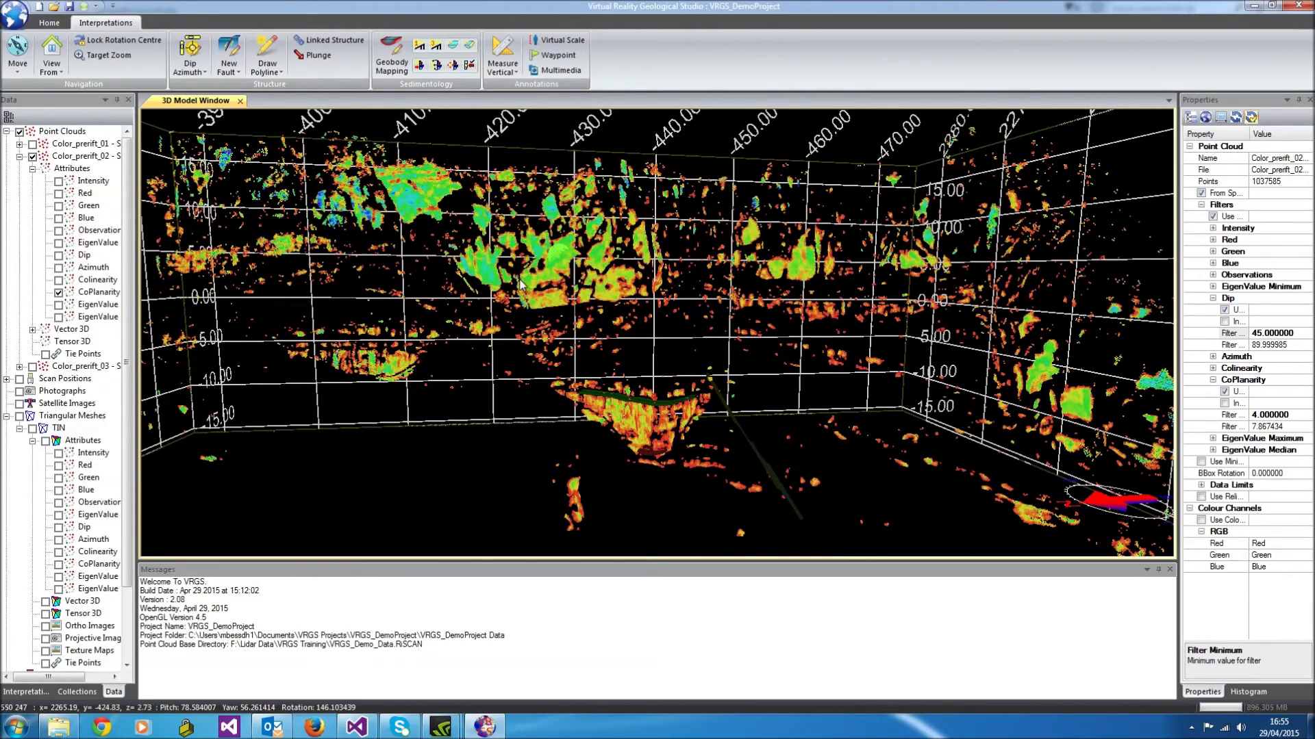
{"action": "left_click_drag", "start_coordinate": [417, 201], "coordinate": [518, 333]}
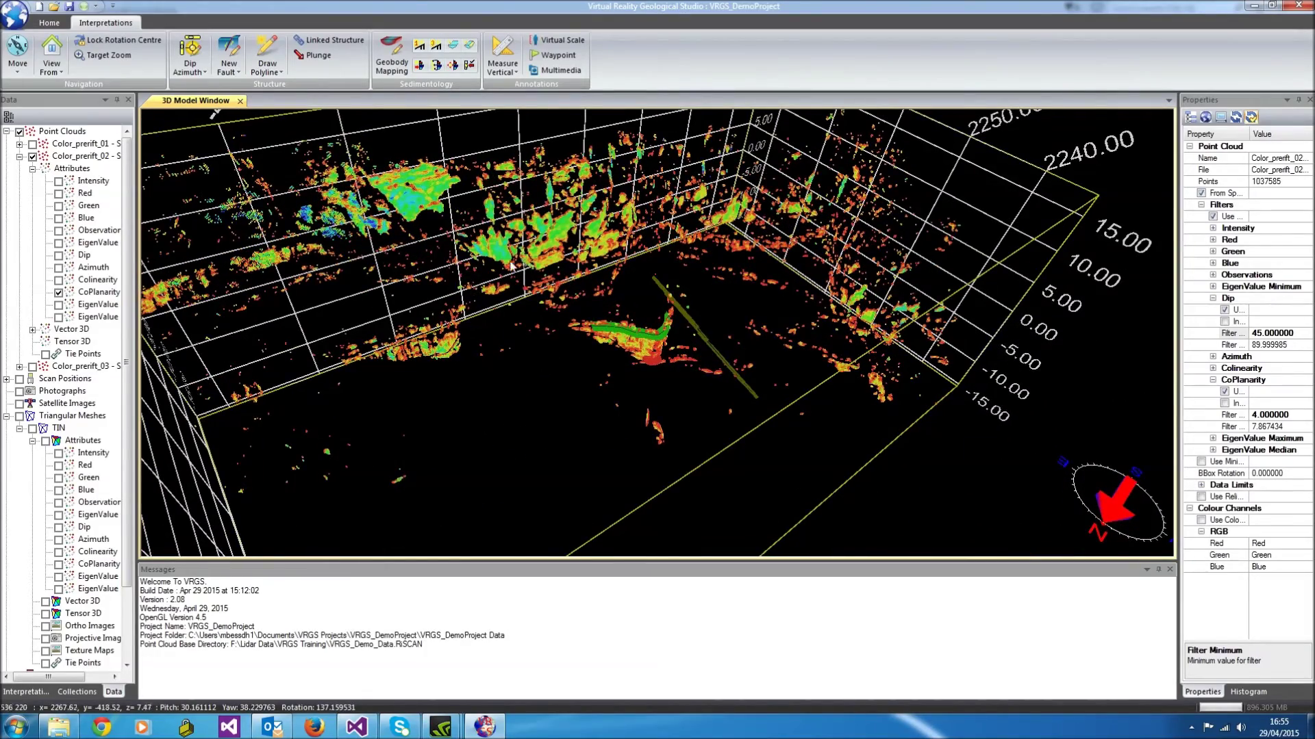
{"action": "middle_click_drag", "start_coordinate": [511, 266], "coordinate": [674, 290]}
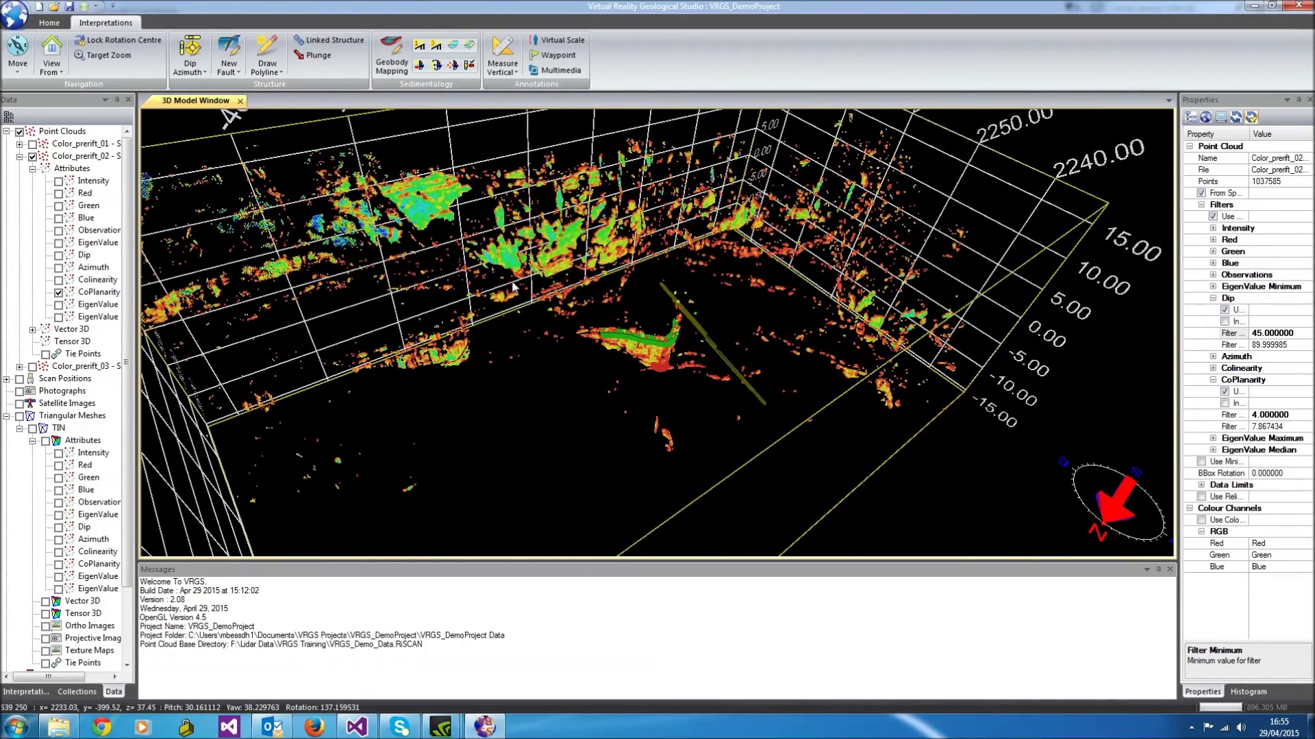
{"action": "left_click_drag", "start_coordinate": [520, 260], "coordinate": [517, 212]}
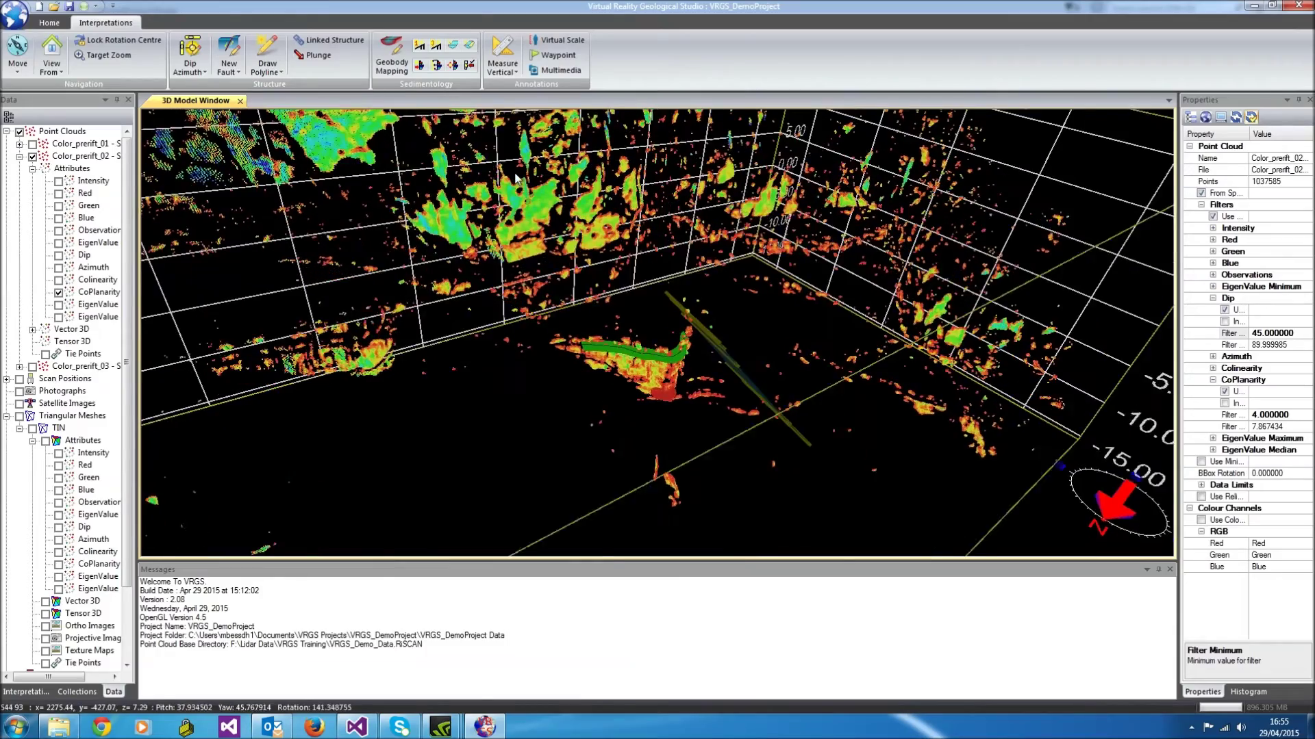
{"action": "scroll", "coordinate": [517, 212], "scroll_direction": "up", "scroll_amount": 5}
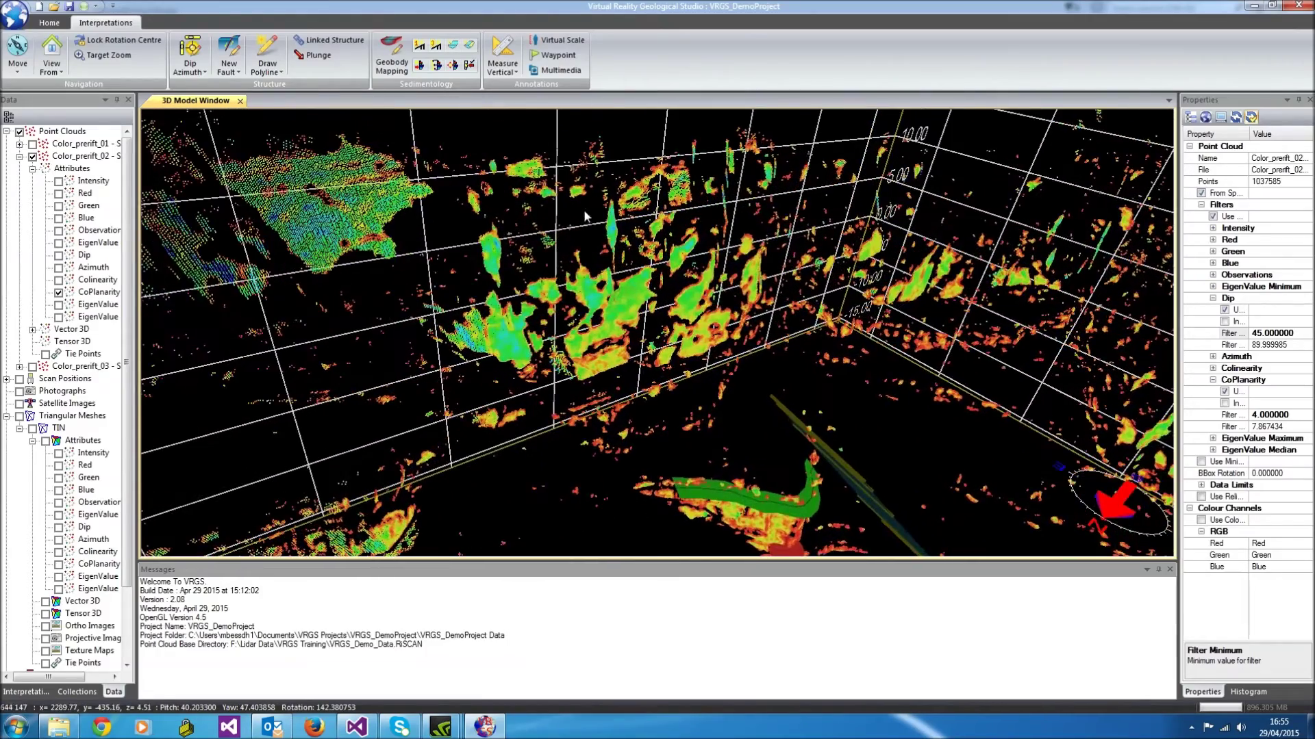
{"action": "left_click", "coordinate": [619, 305]}
{"action": "left_click_drag", "start_coordinate": [620, 305], "coordinate": [613, 288]}
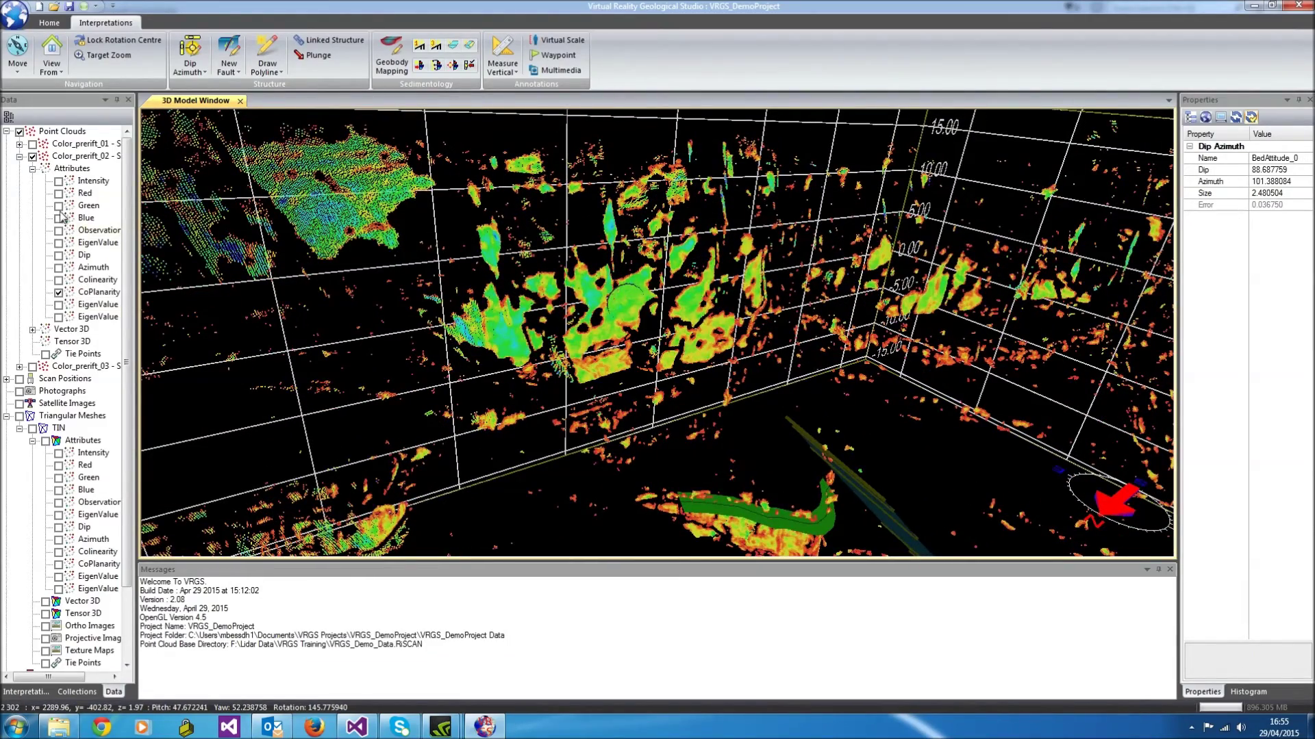
Uncheck Color_prerift_02 in the Data tree to hide it
{"action": "left_click", "coordinate": [32, 157]}
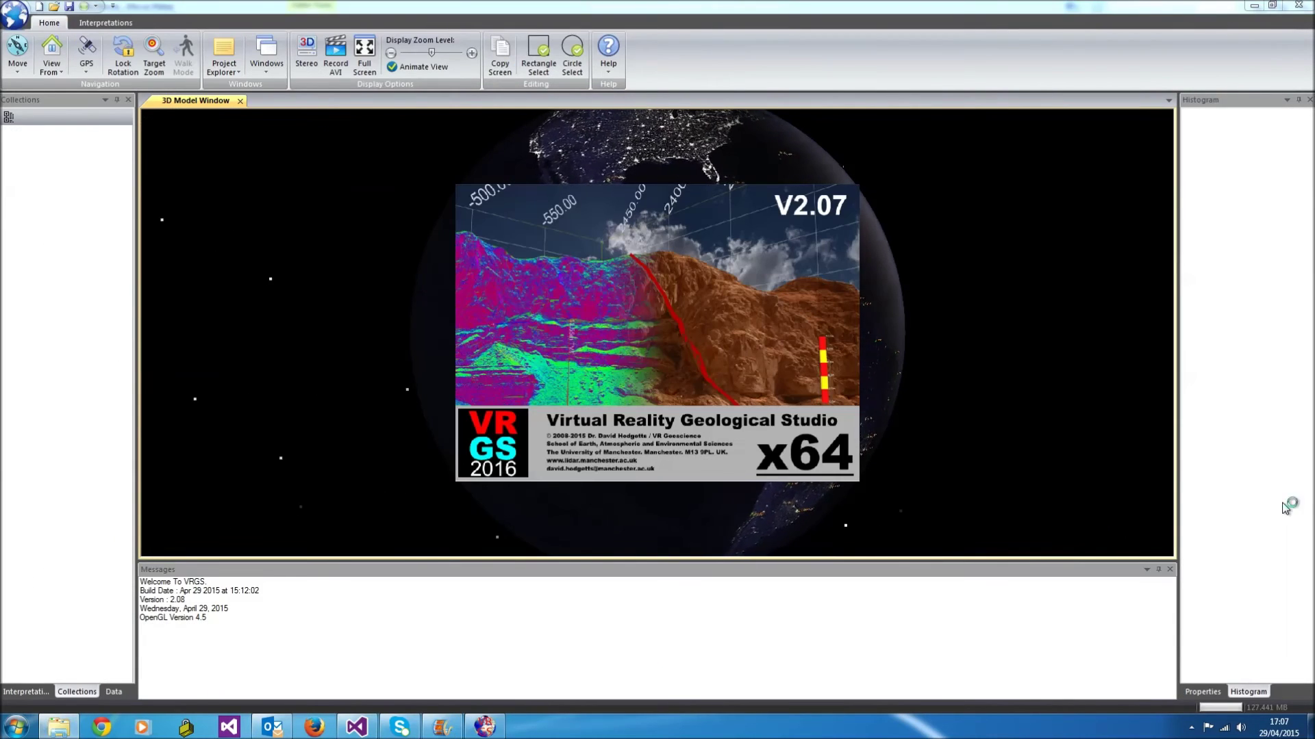